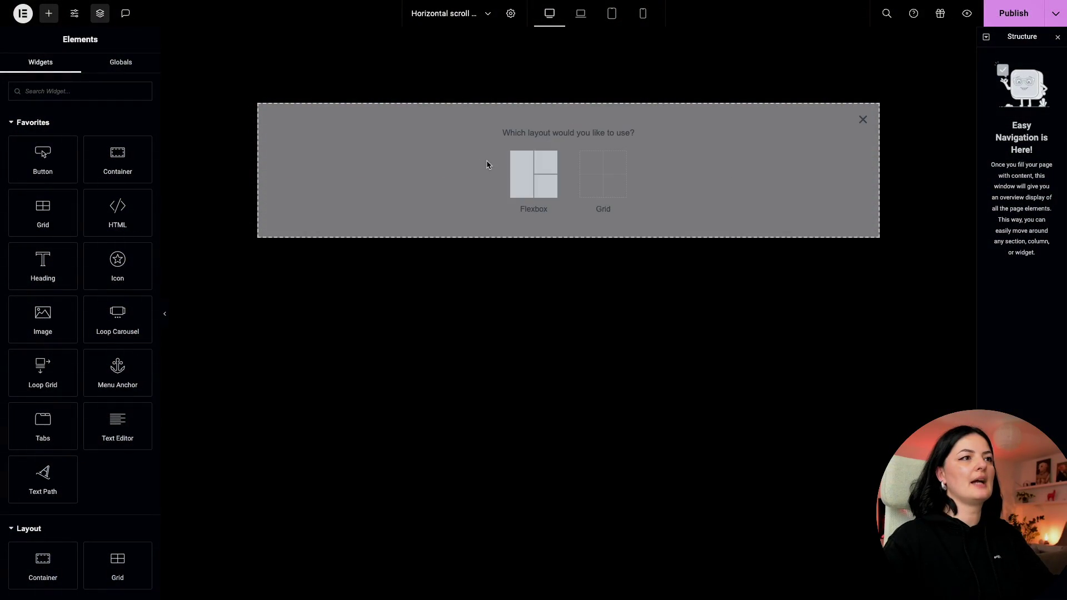
Step: Add a single-column flexbox container with full content width and 100 vh minimum height
click(514, 180)
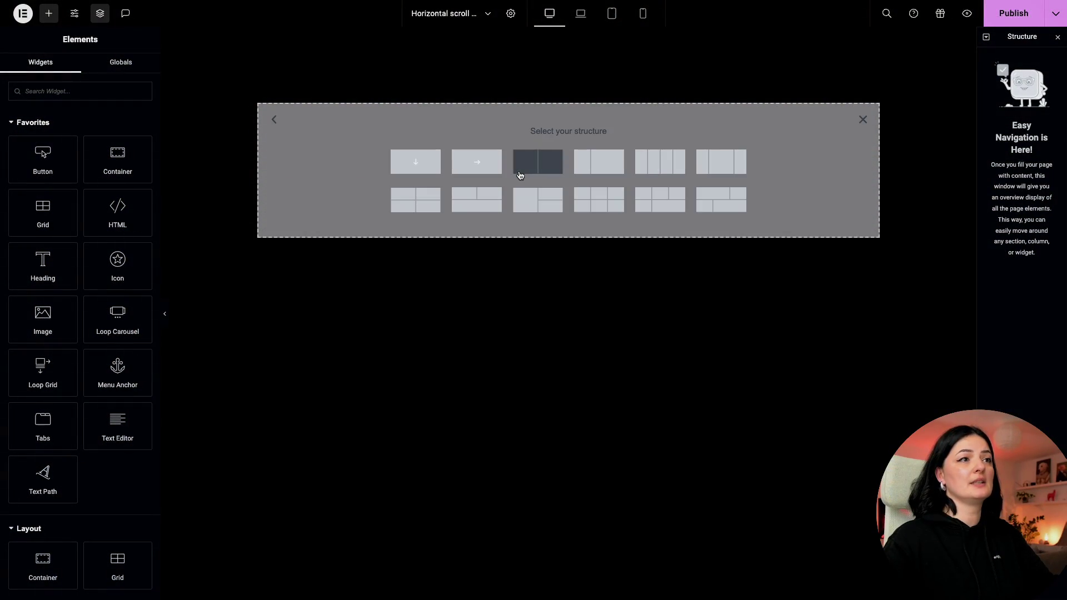
click(431, 162)
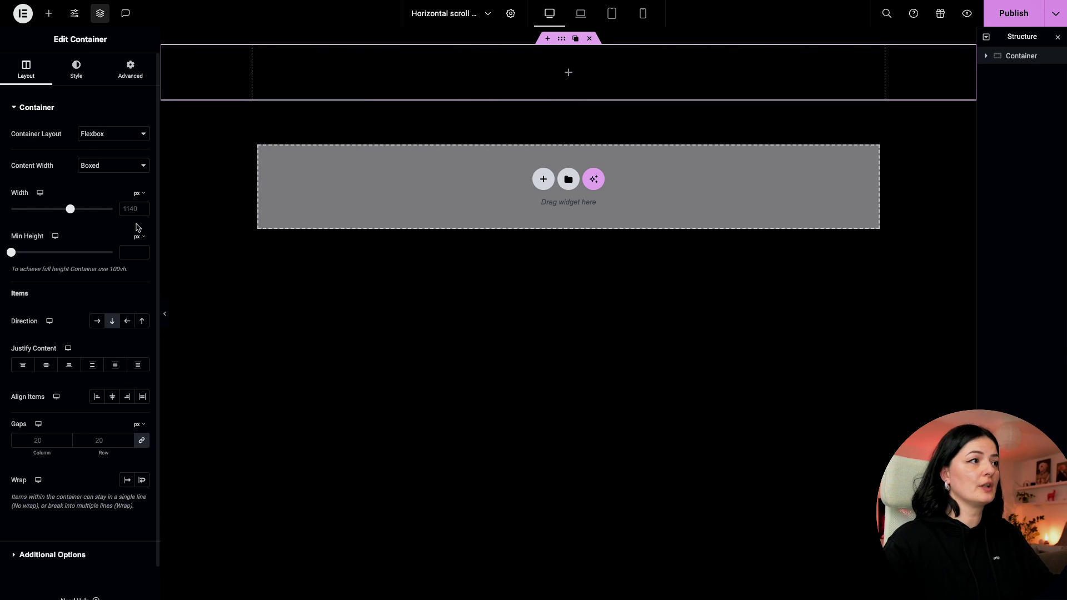
click(106, 166)
click(134, 249)
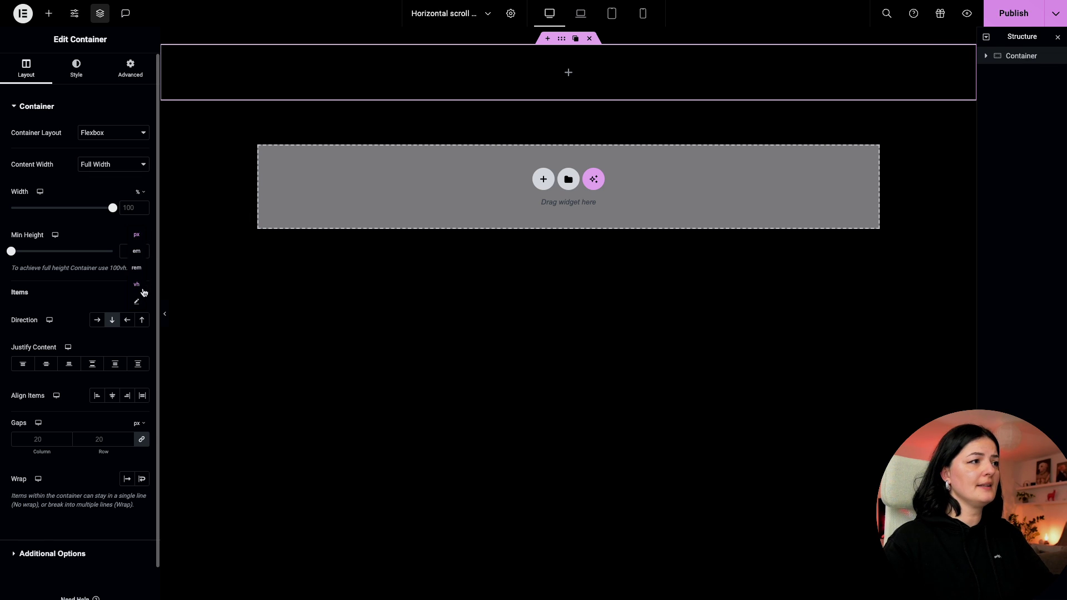
click(139, 286)
drag(11, 251, 133, 255)
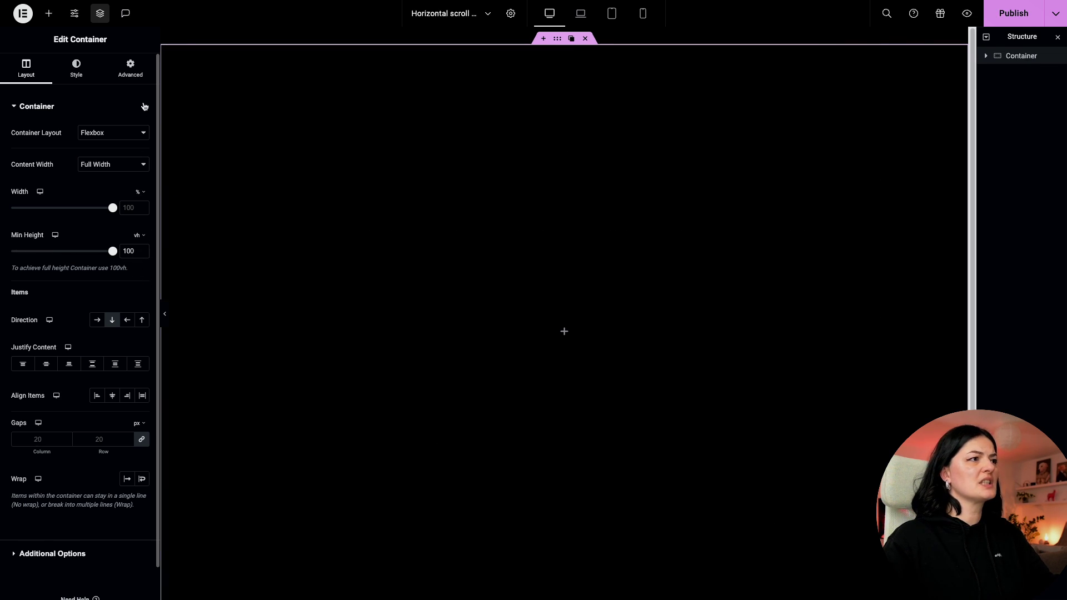
Step: Give the container a classic background using the grey global colour
click(77, 76)
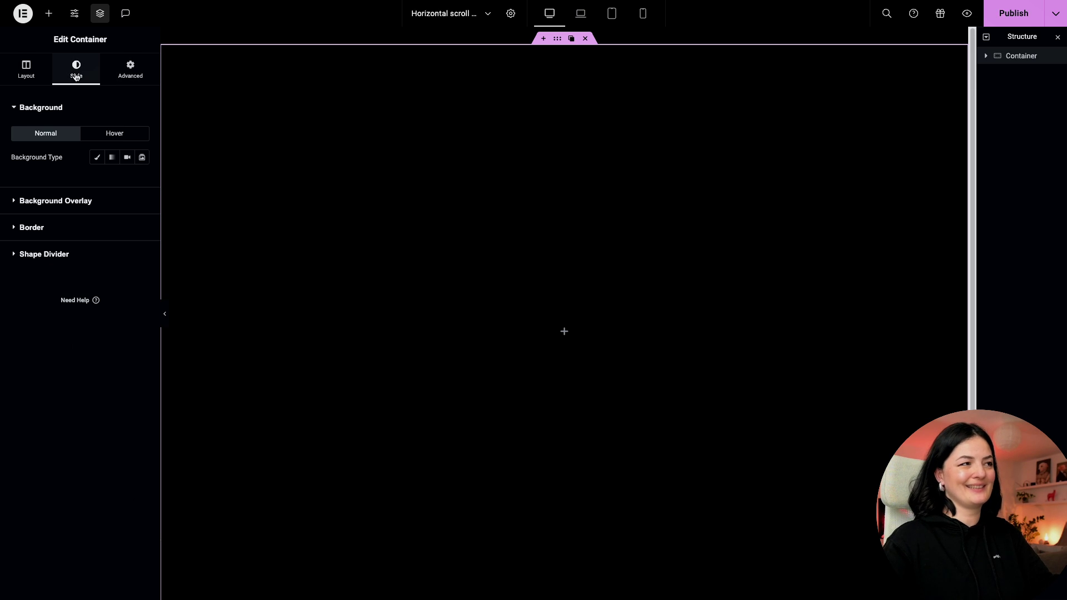
click(97, 159)
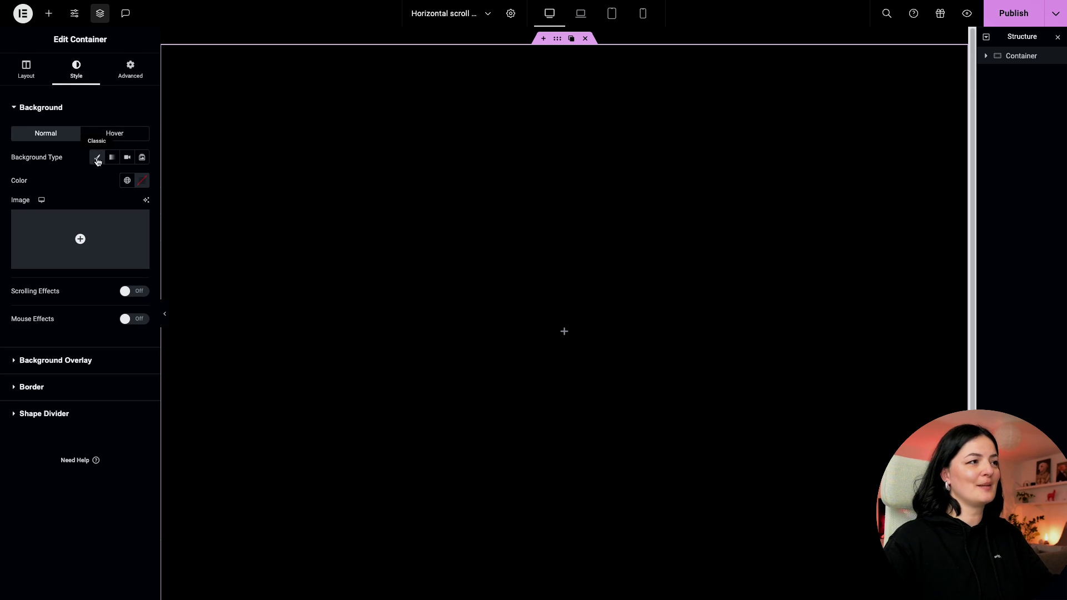
click(128, 181)
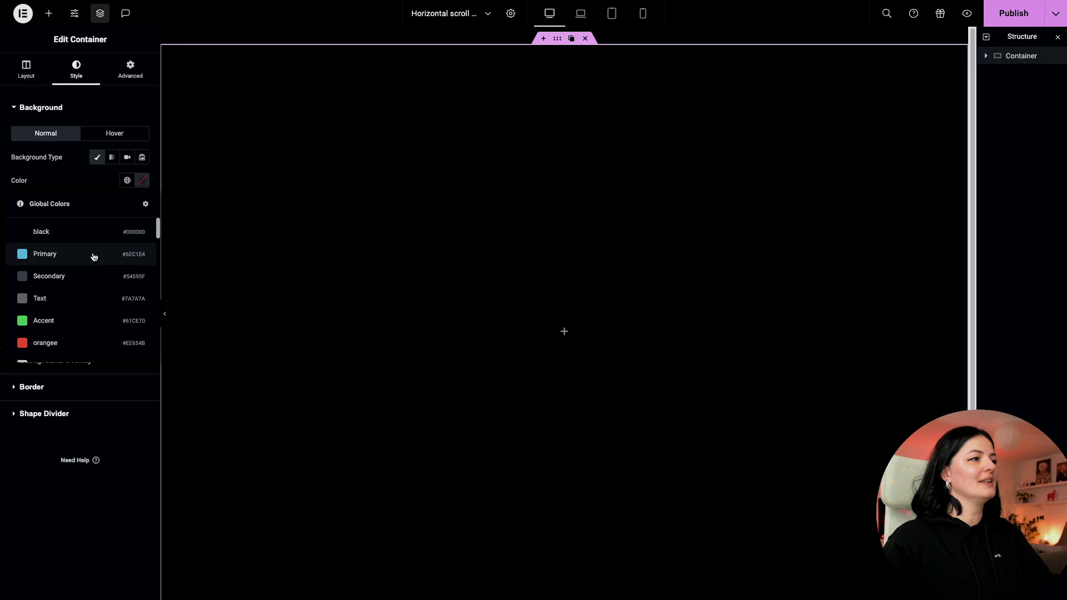
scroll(92, 289, down, 10)
click(63, 307)
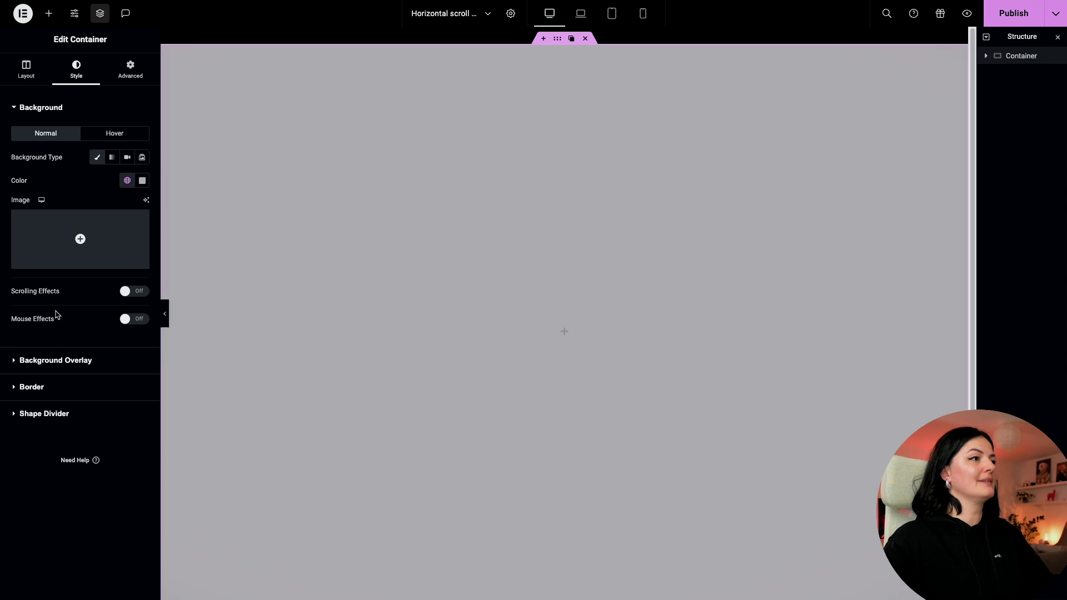
Step: Add heading '1' with black text and Manrope 7.1rem, weight 600 typography
click(55, 9)
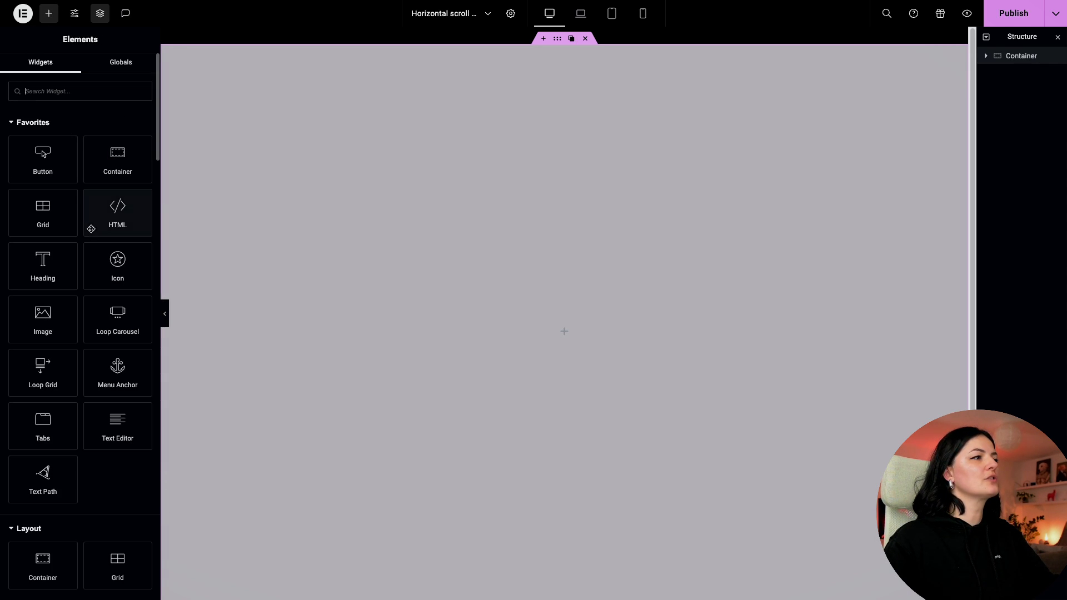
click(55, 262)
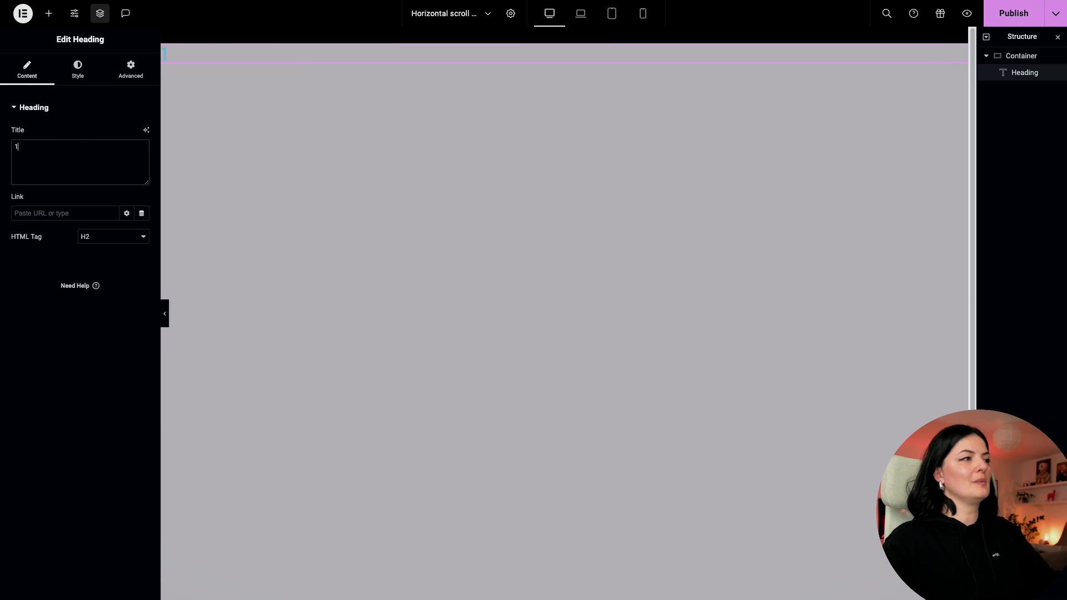
click(80, 72)
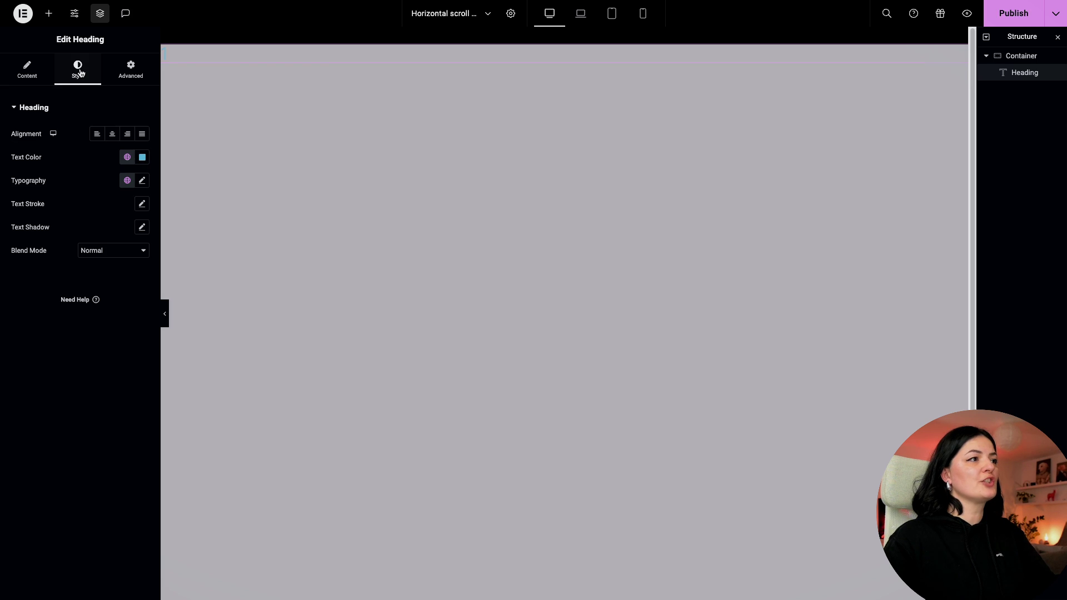
click(127, 158)
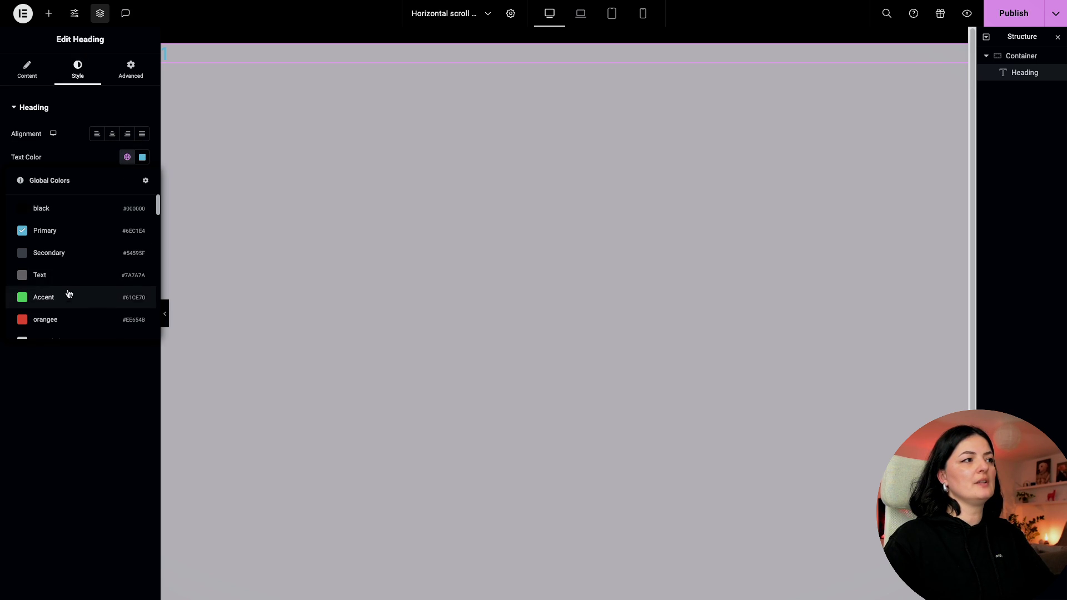
click(46, 209)
click(143, 184)
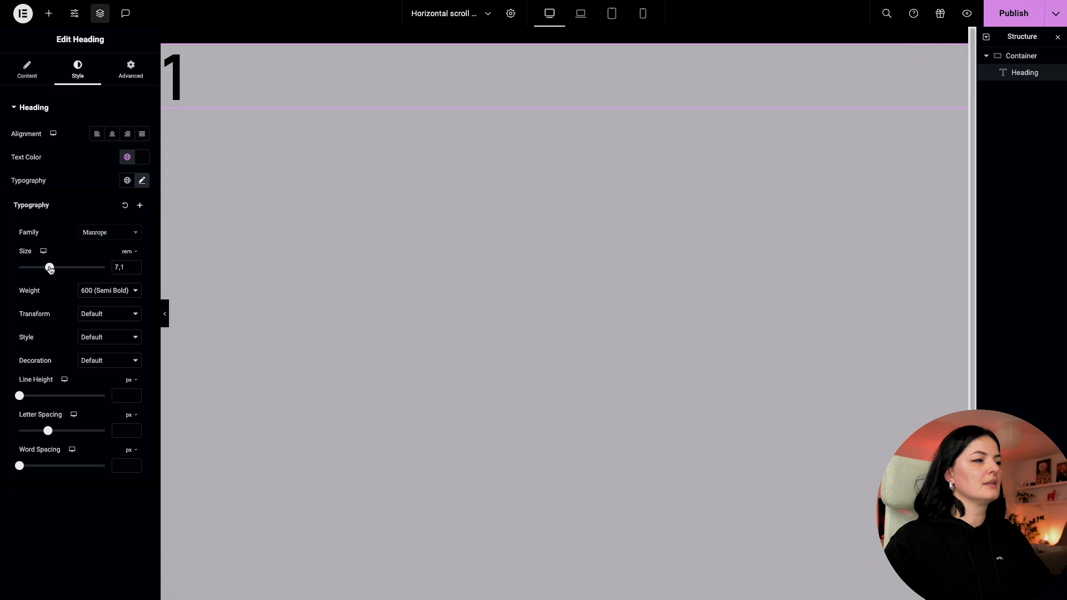
Step: Centre the heading in the grey container's layout and save the page
click(1017, 56)
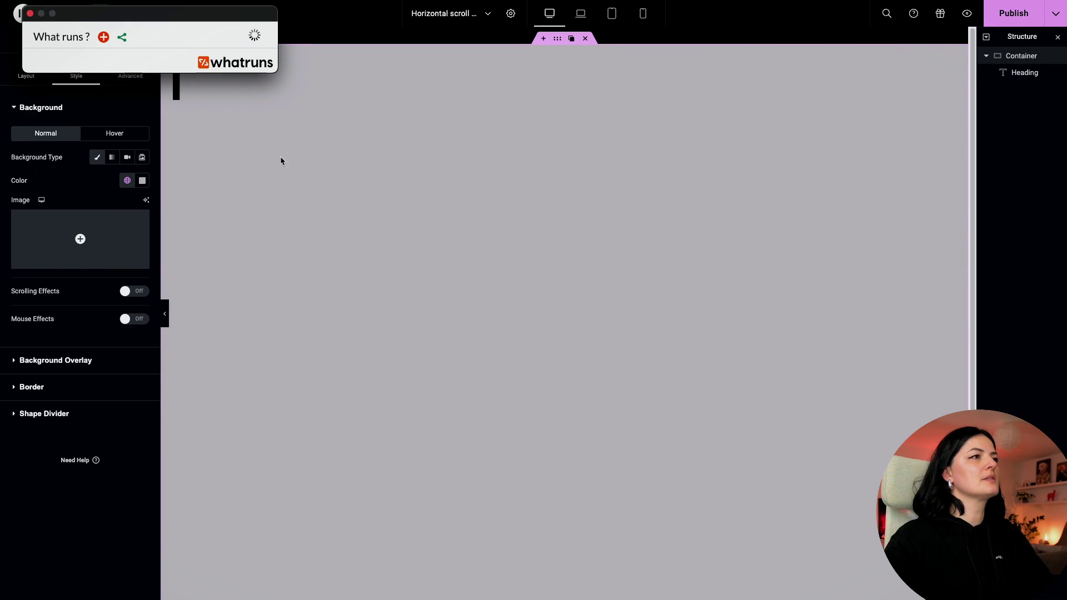
click(280, 161)
click(26, 70)
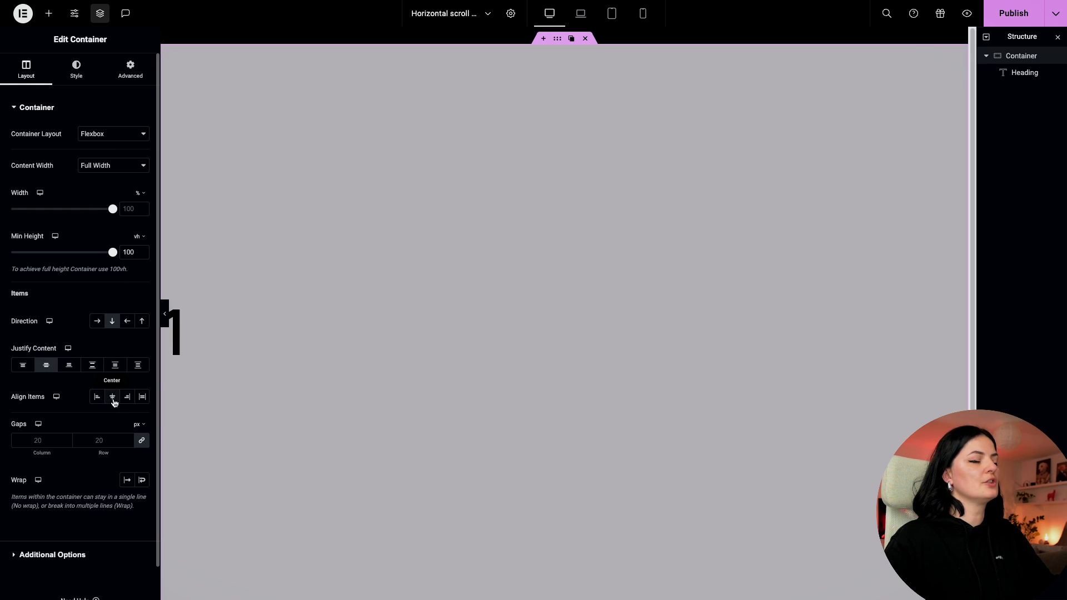
key(ctrl+s)
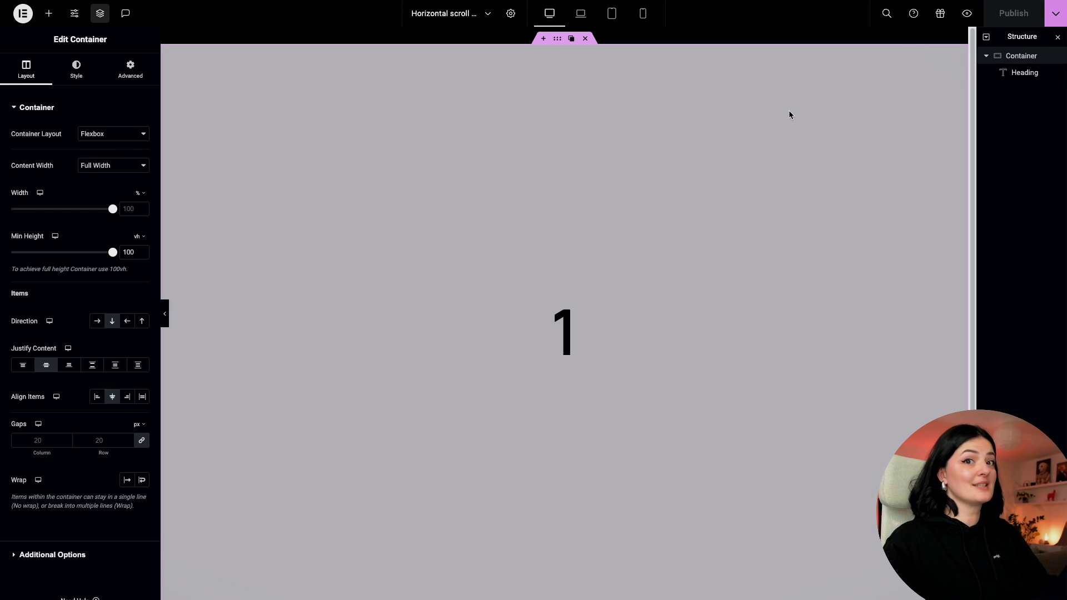
Step: Duplicate the grey container so a copy sits below the first
scroll(606, 406, down, 1)
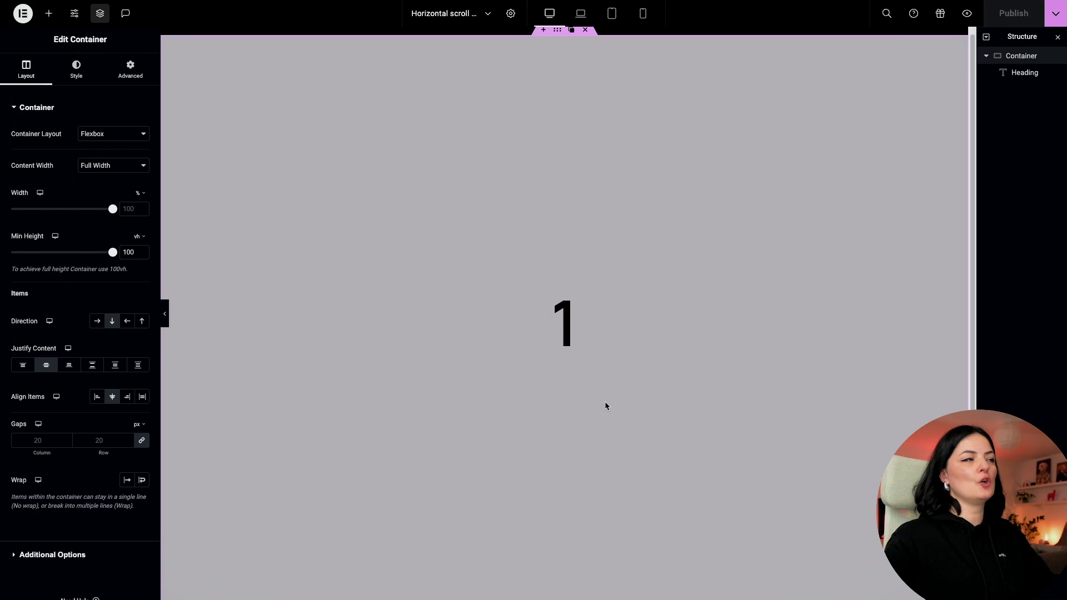
scroll(605, 406, down, 4)
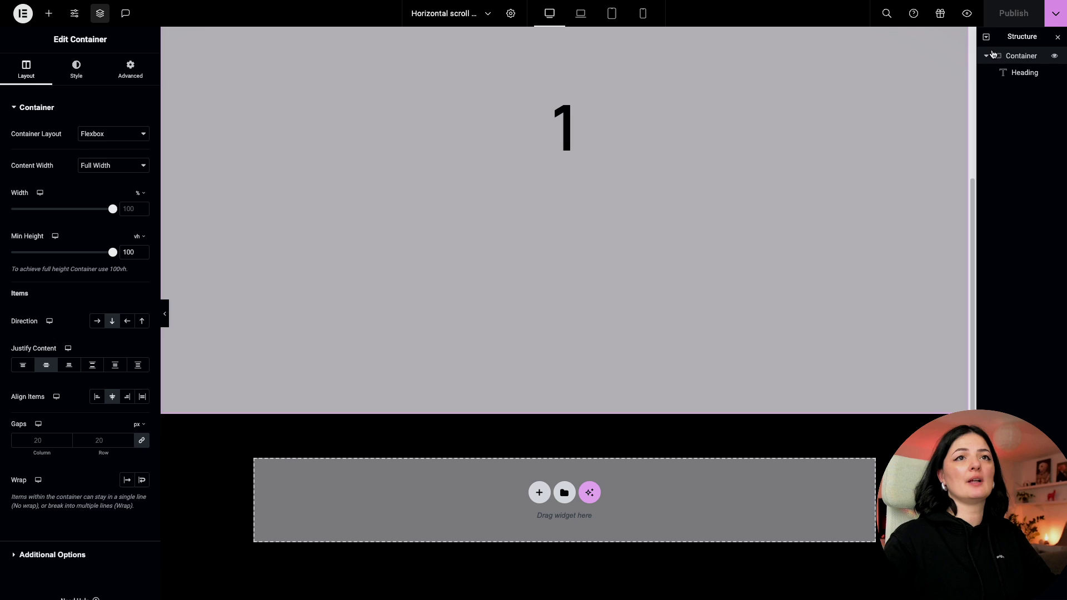
right_click(1015, 58)
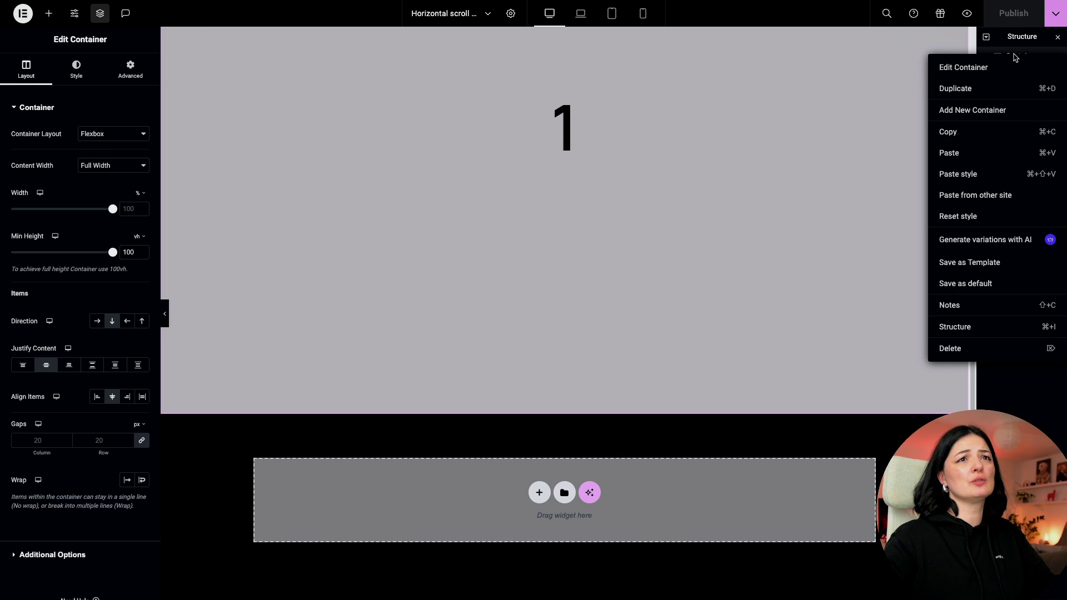
click(978, 89)
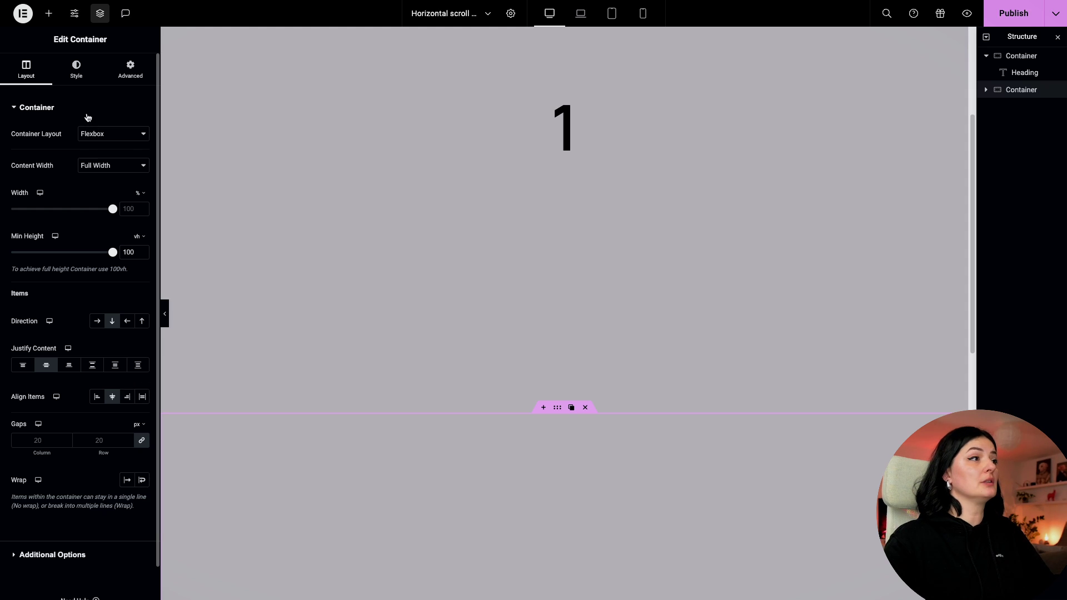
click(79, 75)
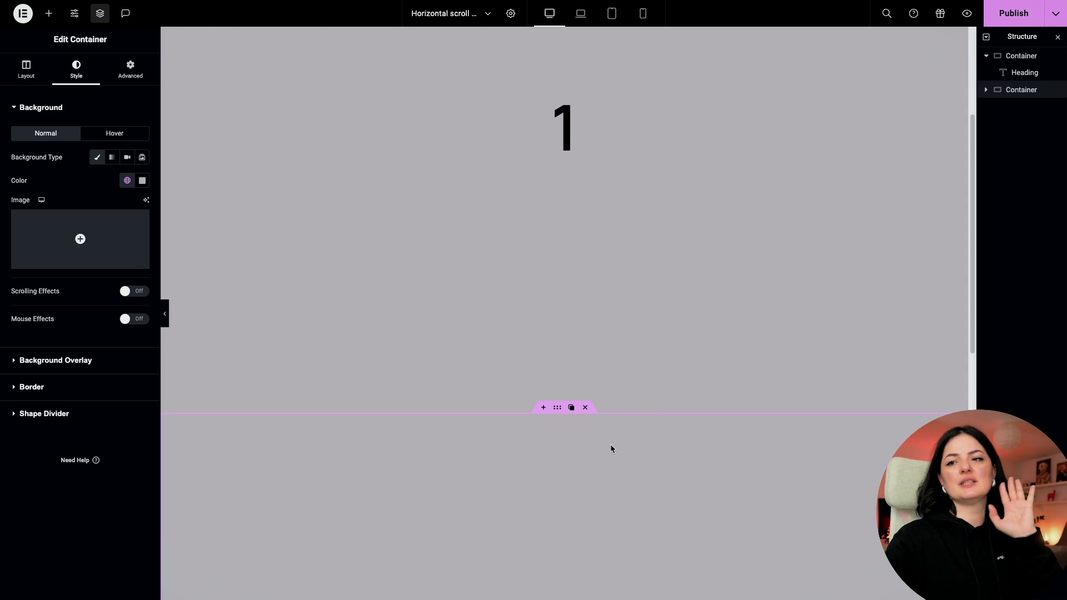
scroll(610, 447, down, 5)
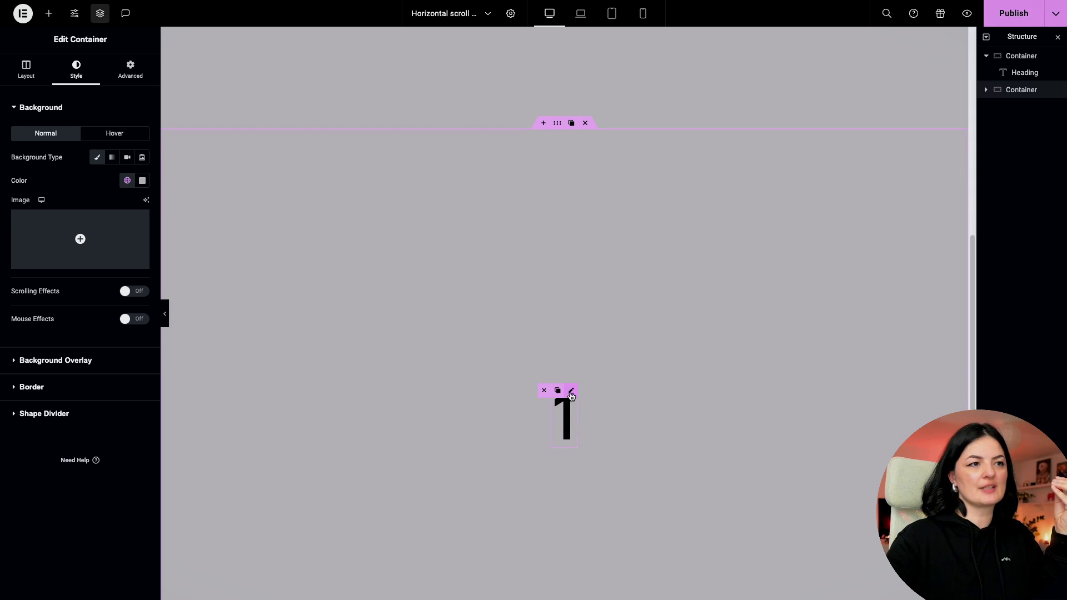
Step: Delete the copied heading and clear the second container's background colour
click(571, 392)
right_click(571, 395)
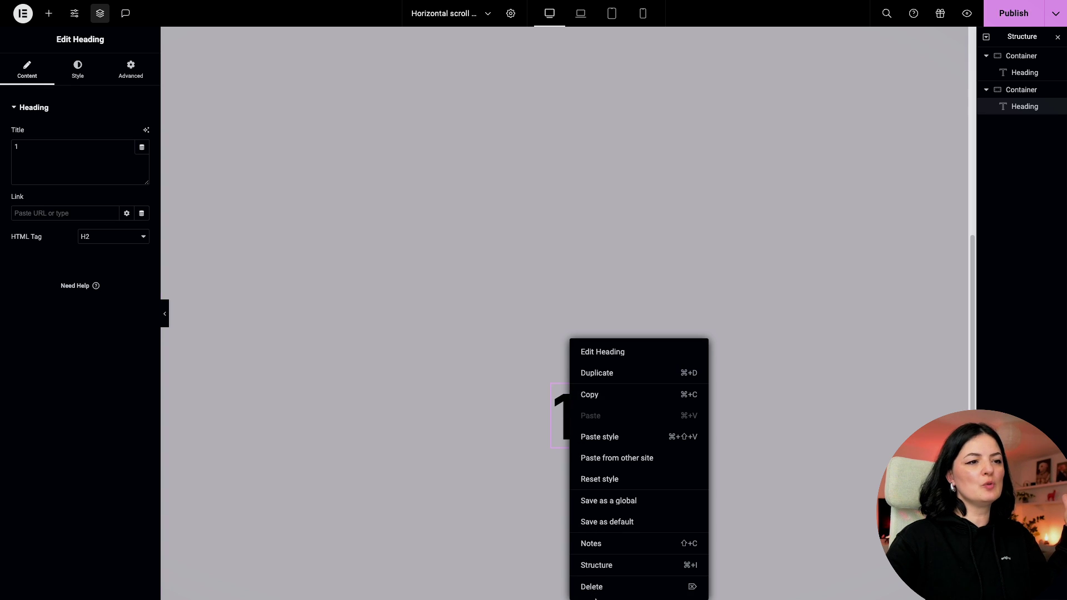
click(591, 587)
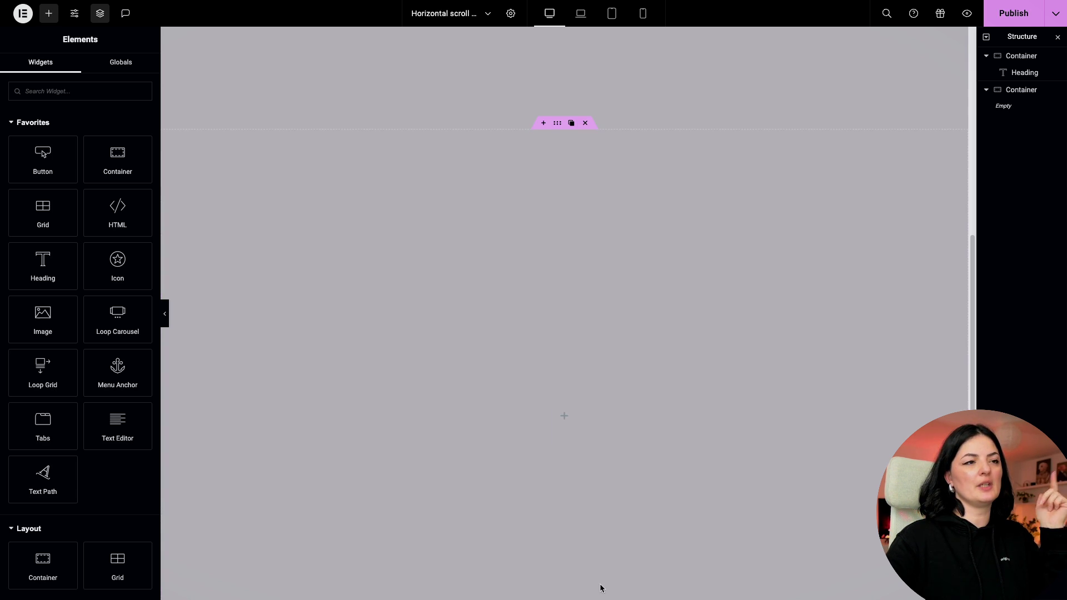
click(558, 124)
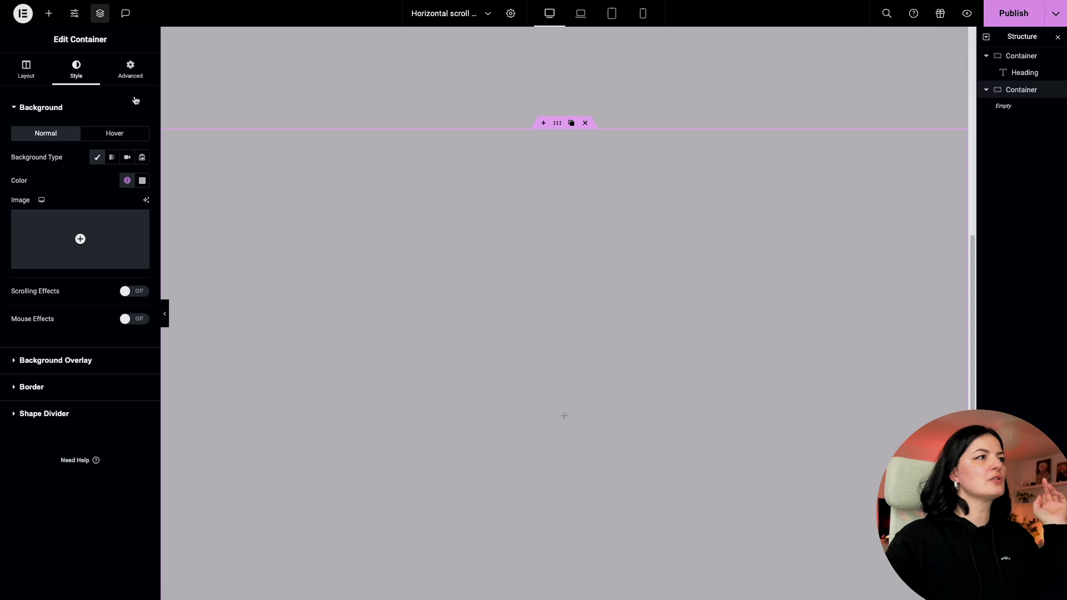
click(140, 180)
click(158, 204)
click(585, 261)
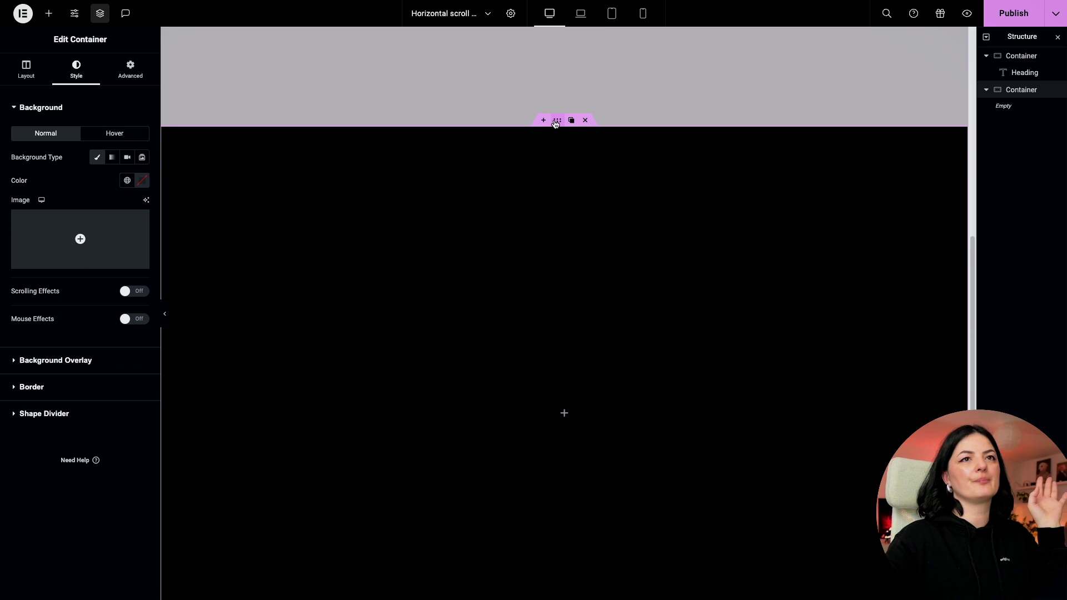
Step: Set the container to no wrap, add the CSS class 'container', and save
click(28, 75)
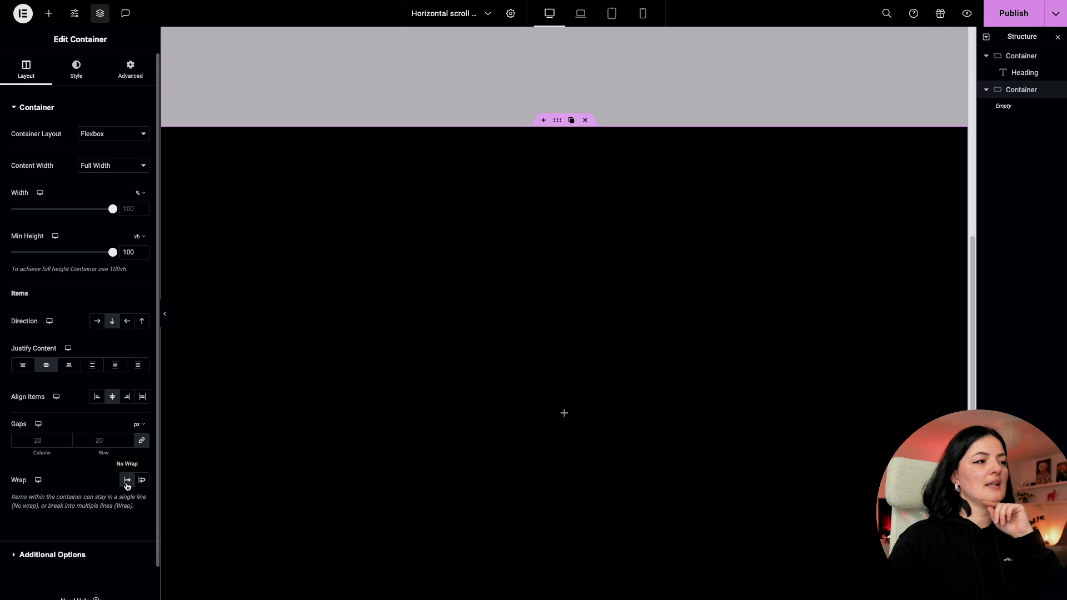
click(127, 483)
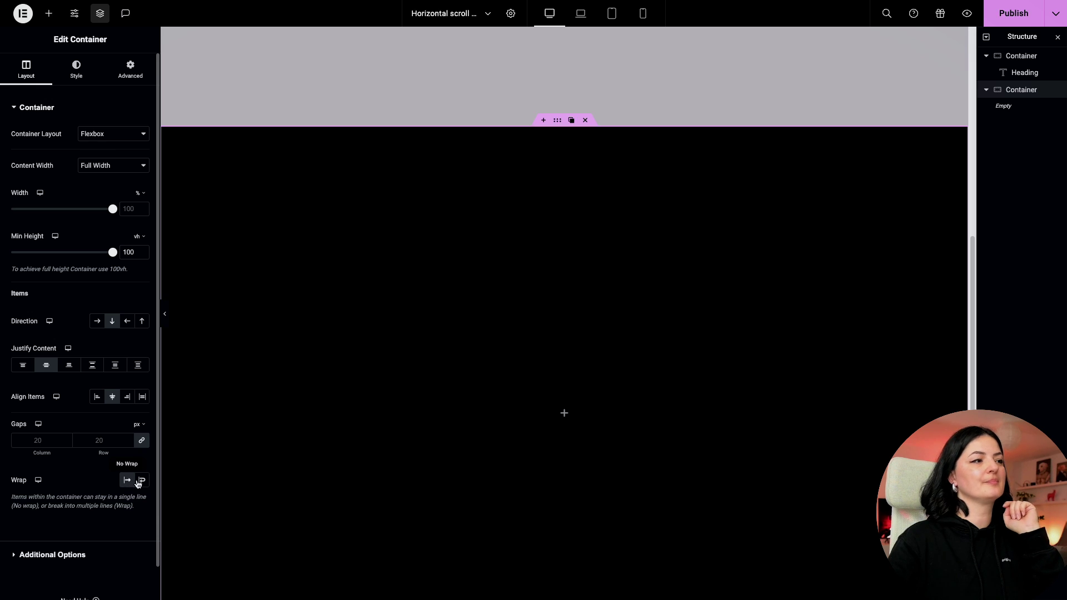
click(1000, 14)
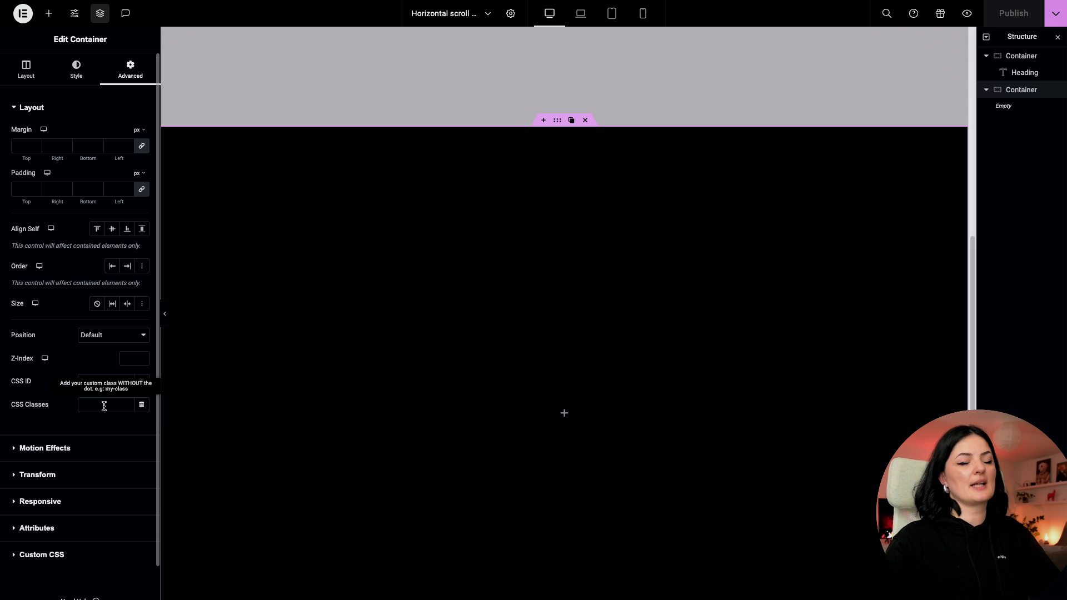
text(container)
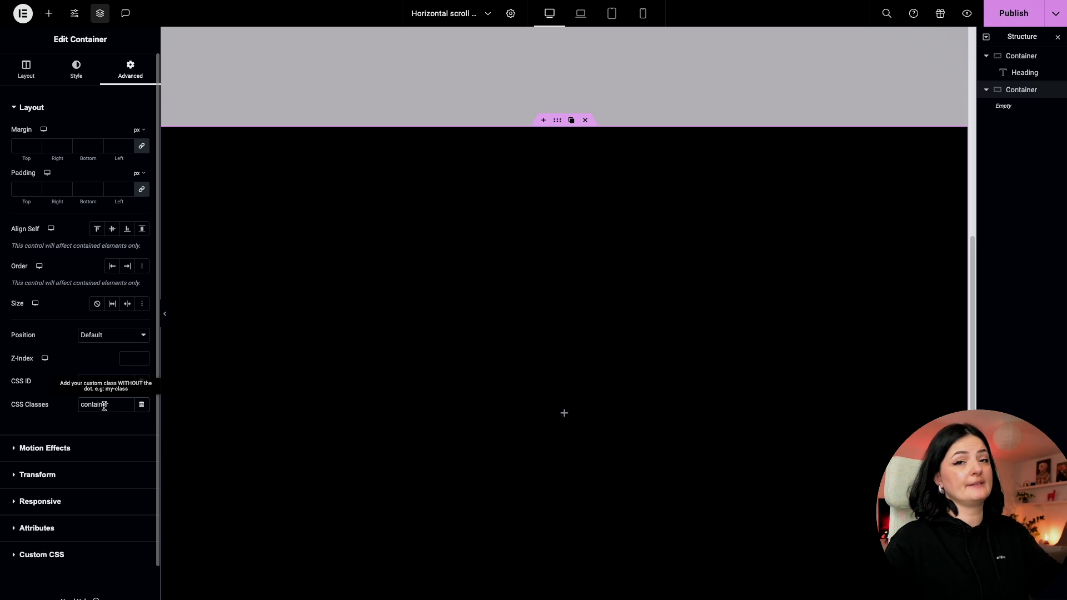
click(26, 69)
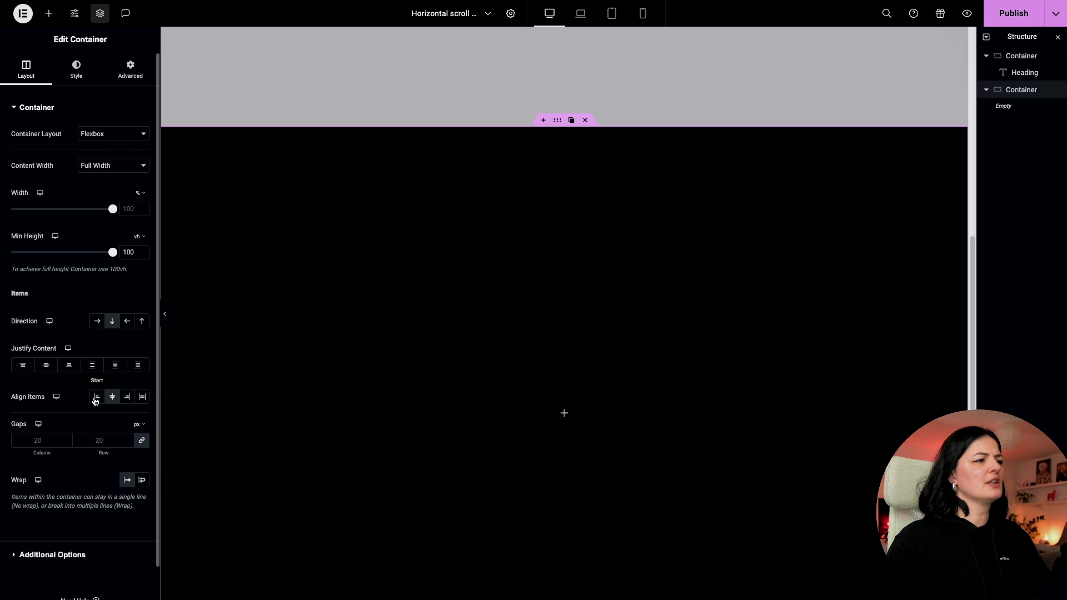
click(132, 71)
key(ctrl+s)
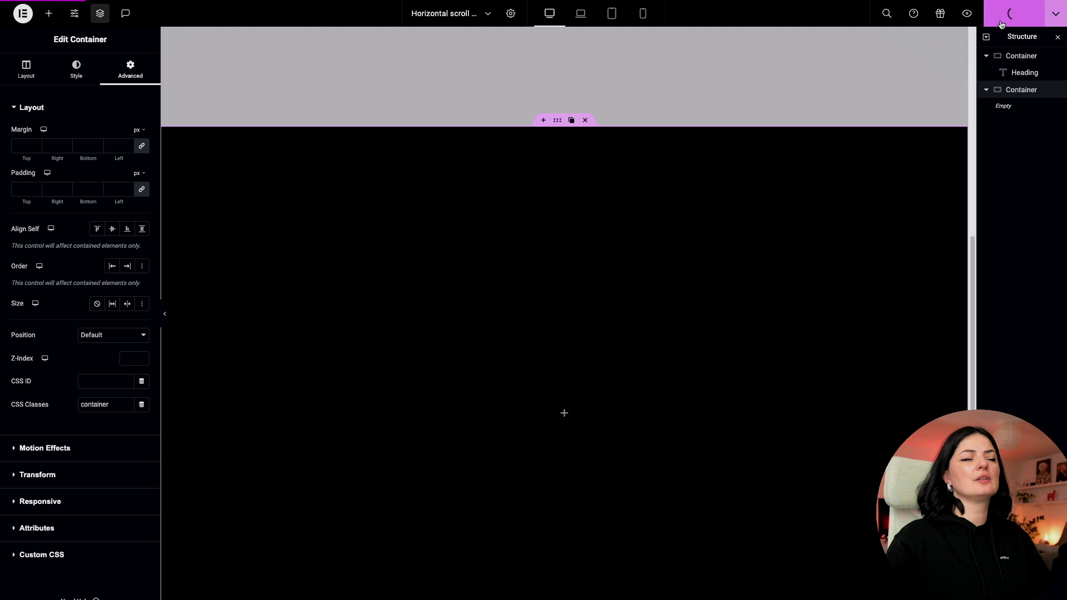
Step: Show the Layout tab for the empty black 100 vh container
click(34, 77)
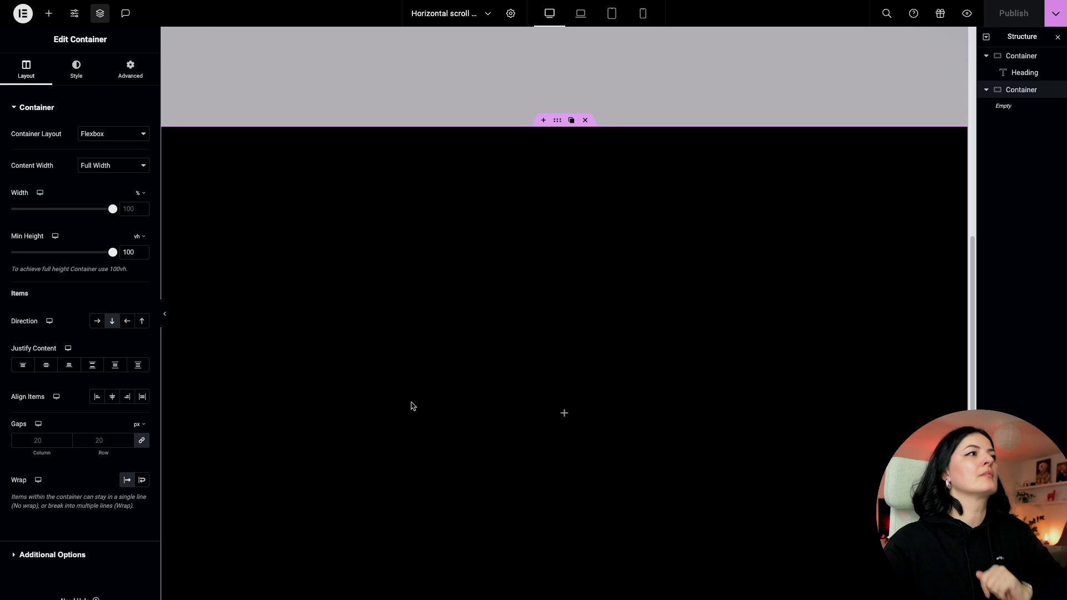
Step: Add a nested full-width container with a 100 vh minimum height
click(50, 12)
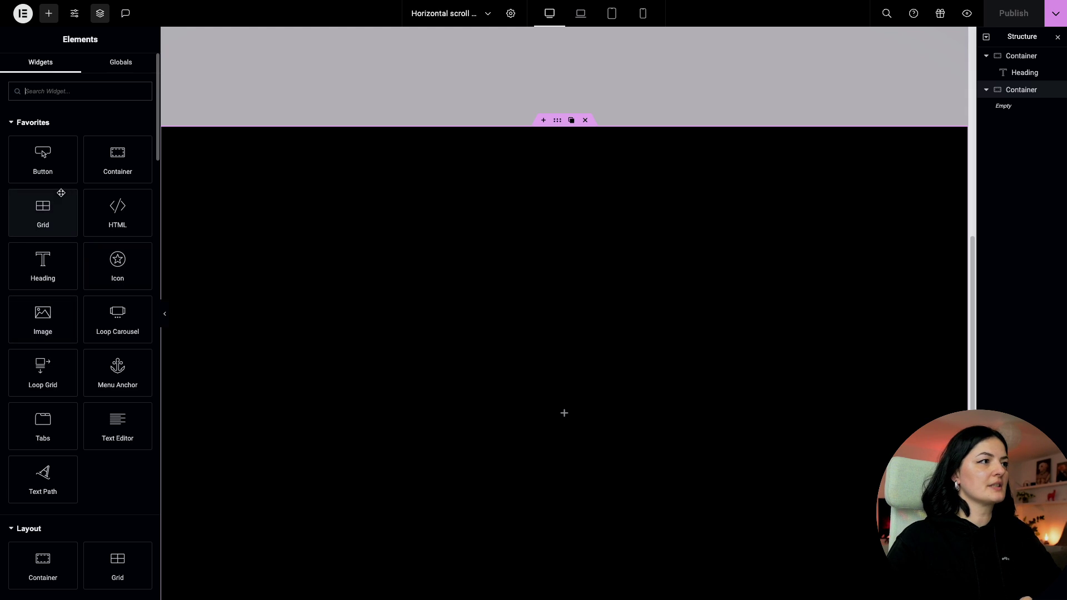
click(122, 173)
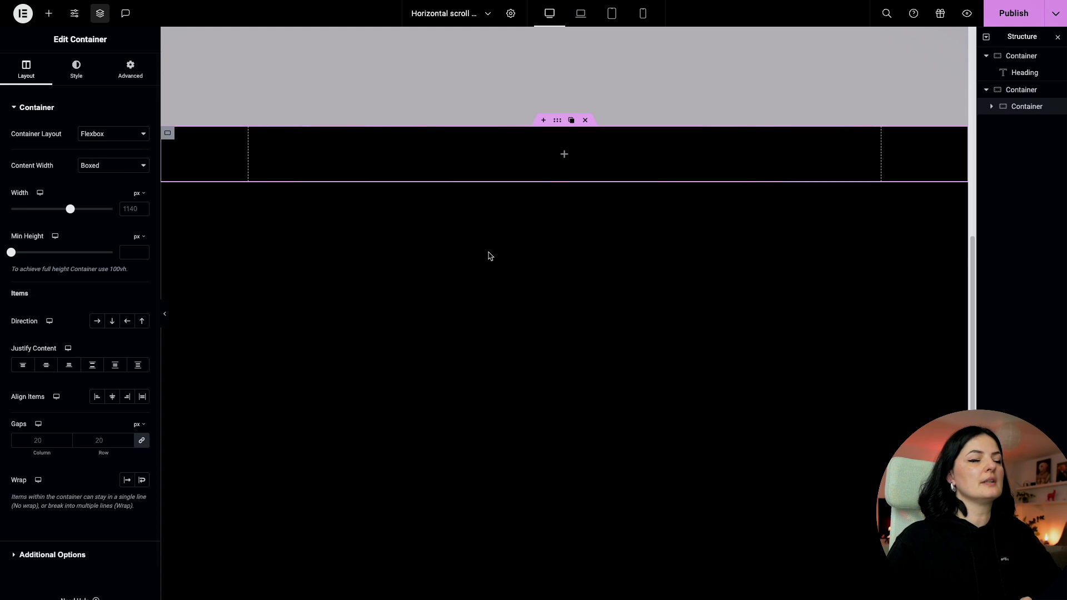
click(110, 167)
click(108, 179)
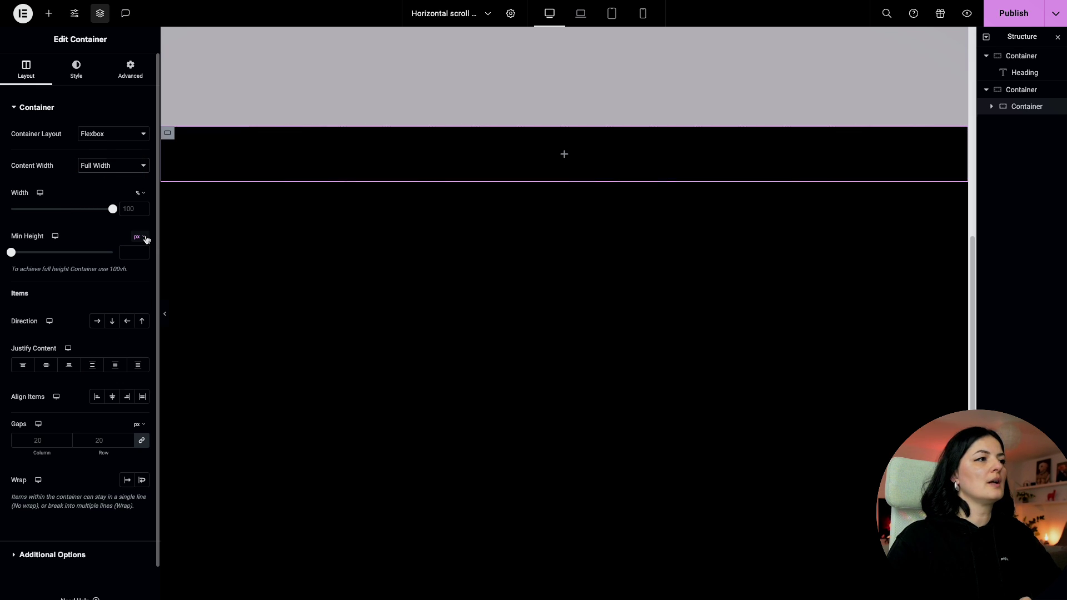
click(139, 236)
click(139, 289)
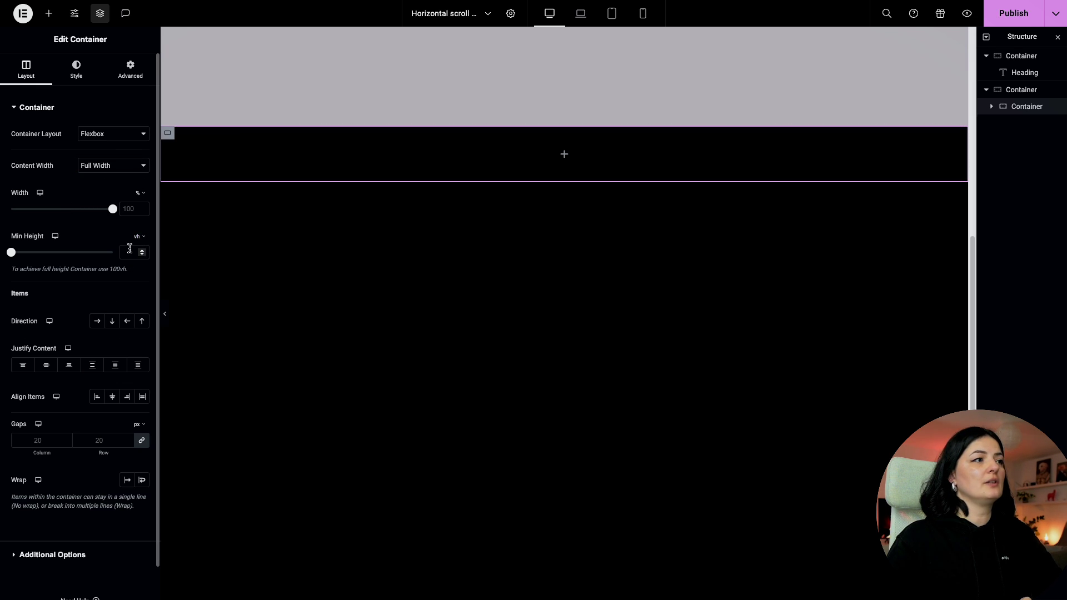
text(100)
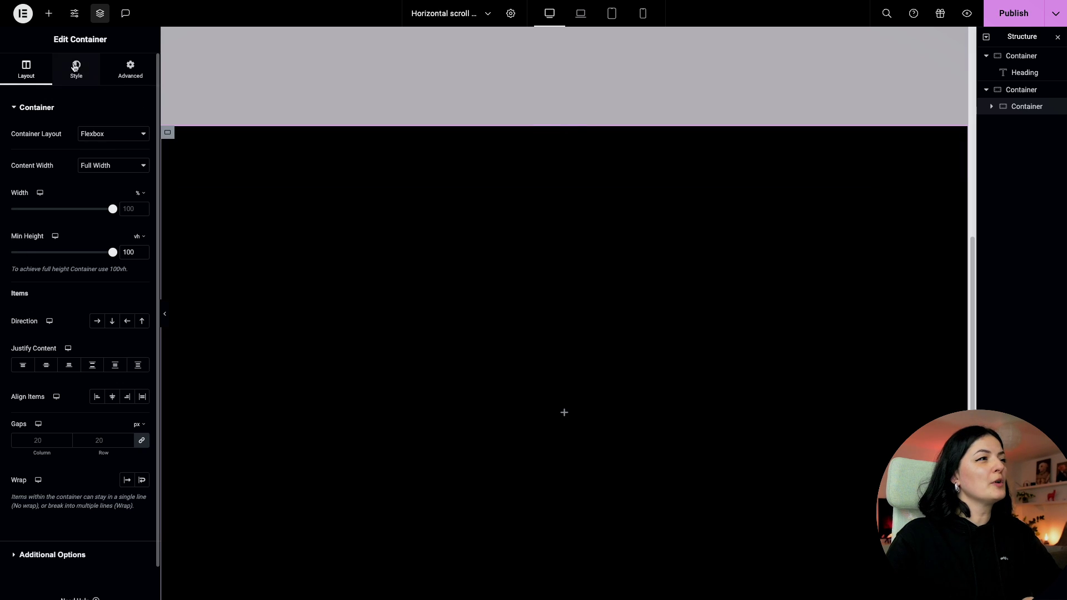
Step: Give the inner container a classic background with the lavander global colour
click(76, 69)
click(97, 157)
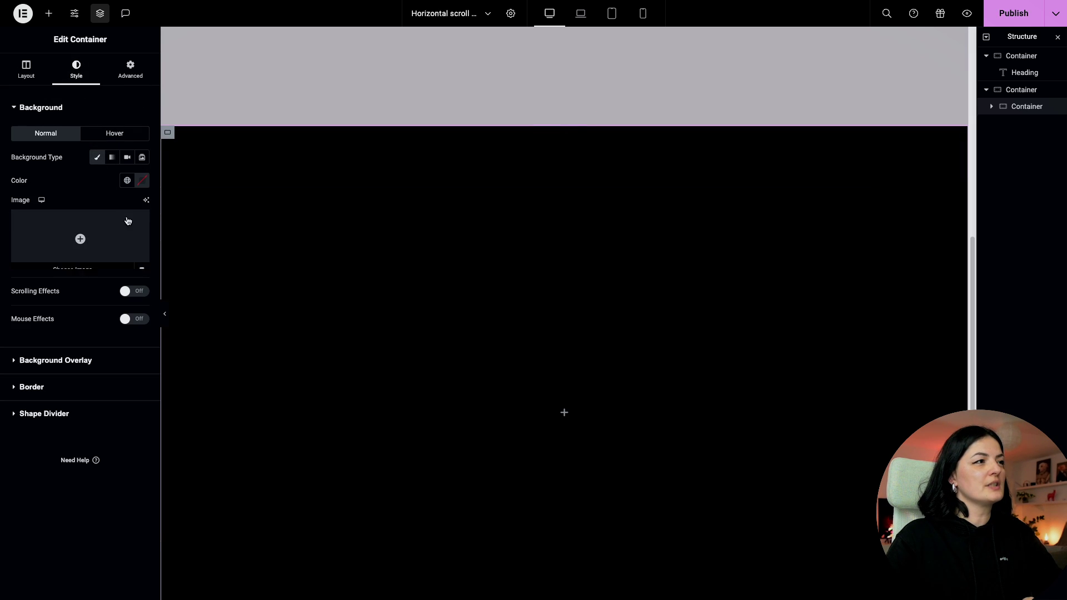
click(127, 180)
scroll(78, 311, down, 5)
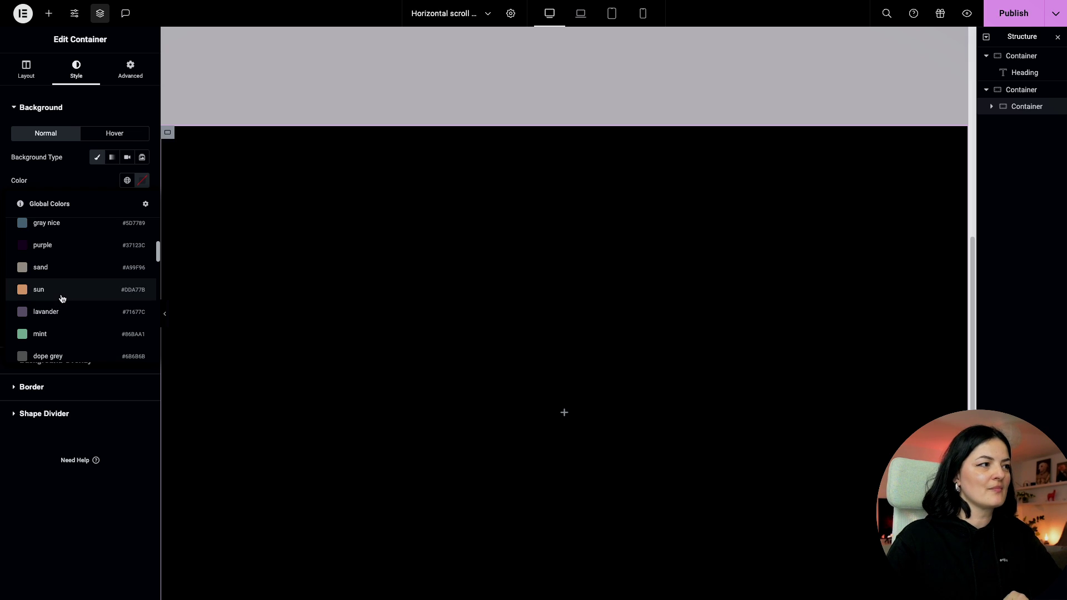
click(62, 310)
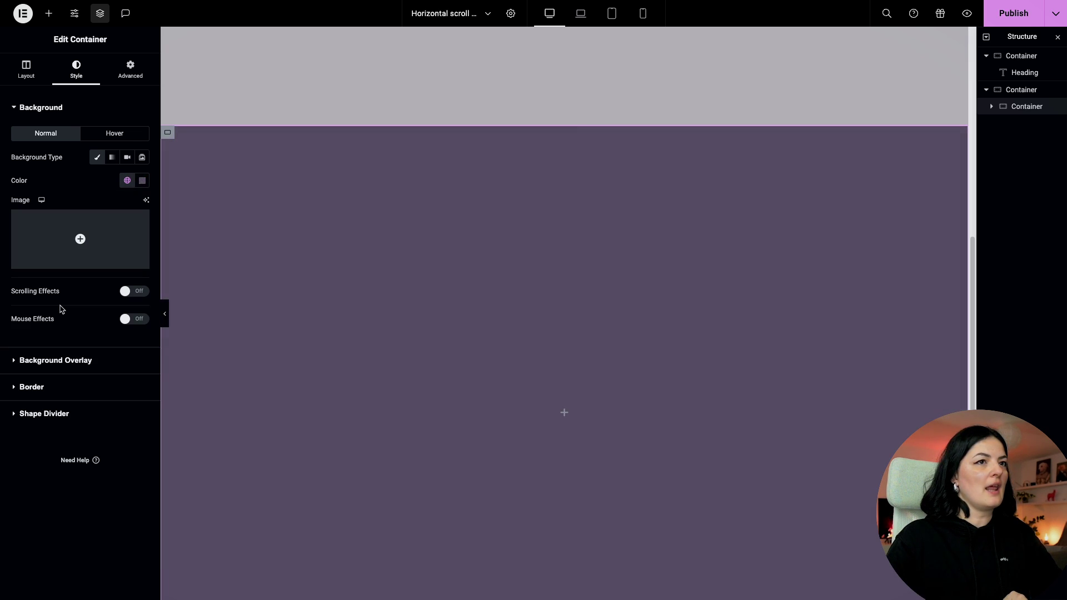
scroll(656, 300, up, 8)
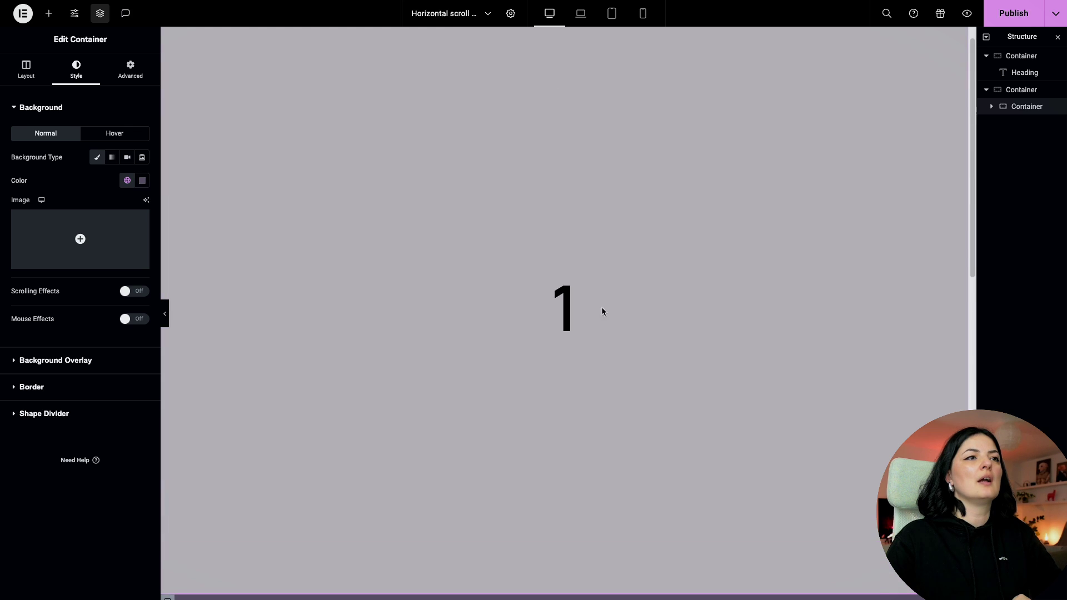
Step: Copy the '1' heading into the lavender container and retitle it '2'
right_click(570, 308)
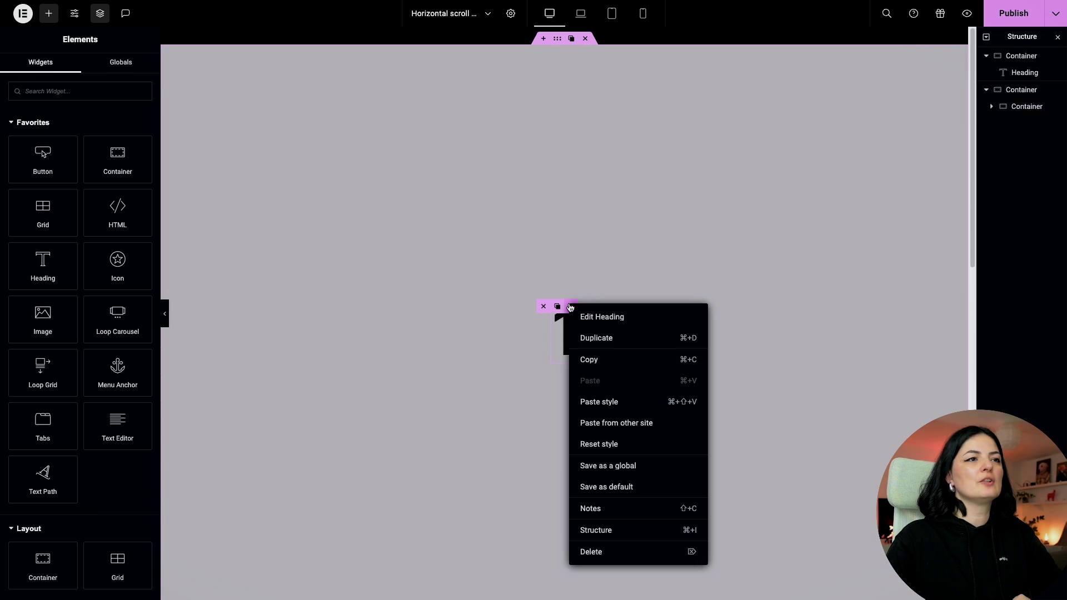
click(598, 359)
scroll(600, 369, down, 5)
right_click(562, 381)
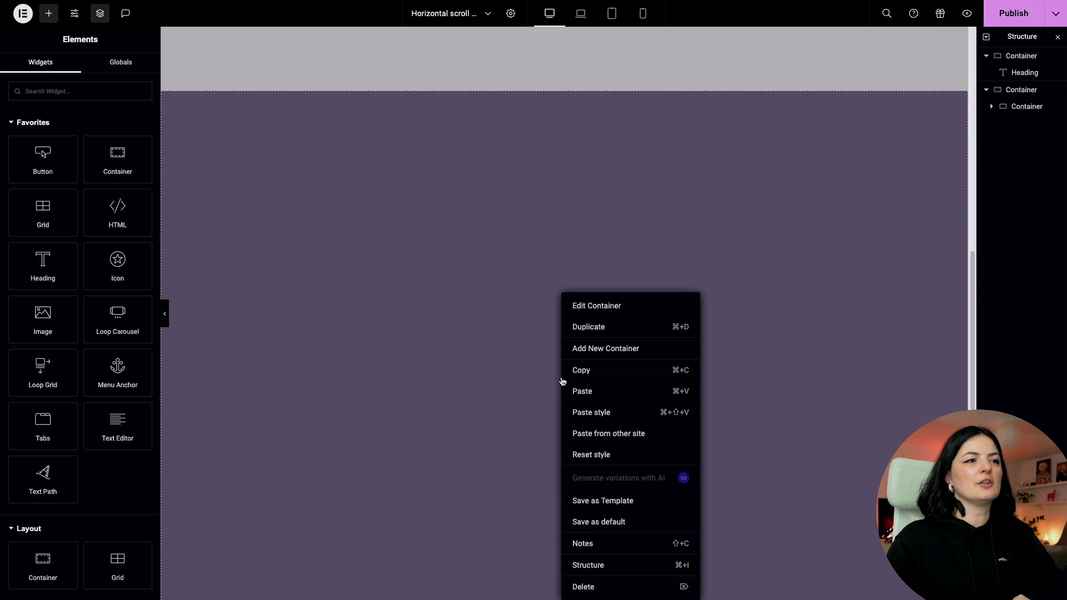
click(604, 393)
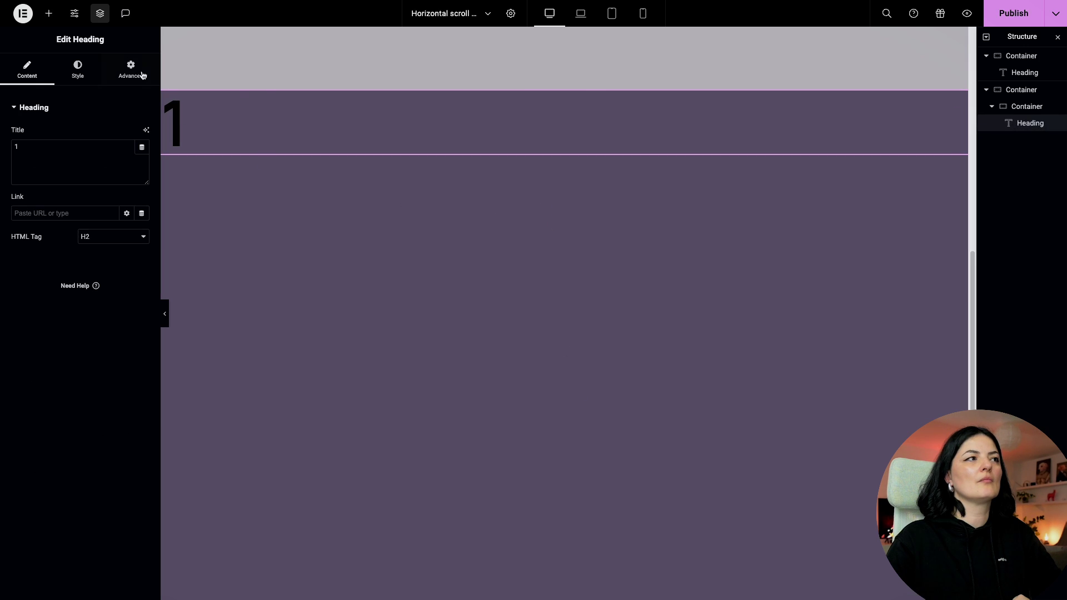
double_click(35, 151)
text(2)
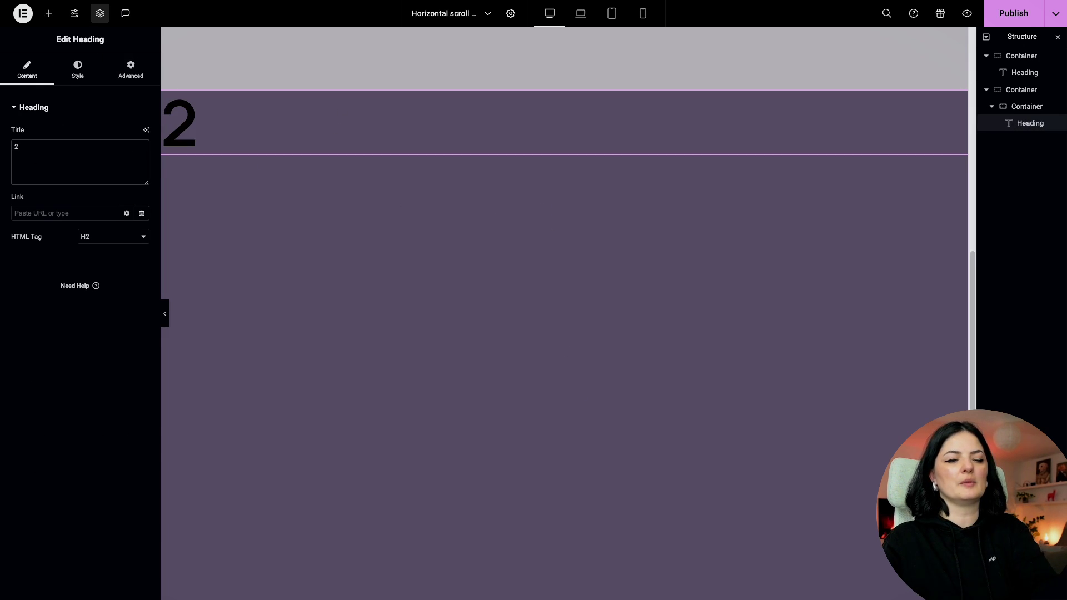
click(79, 66)
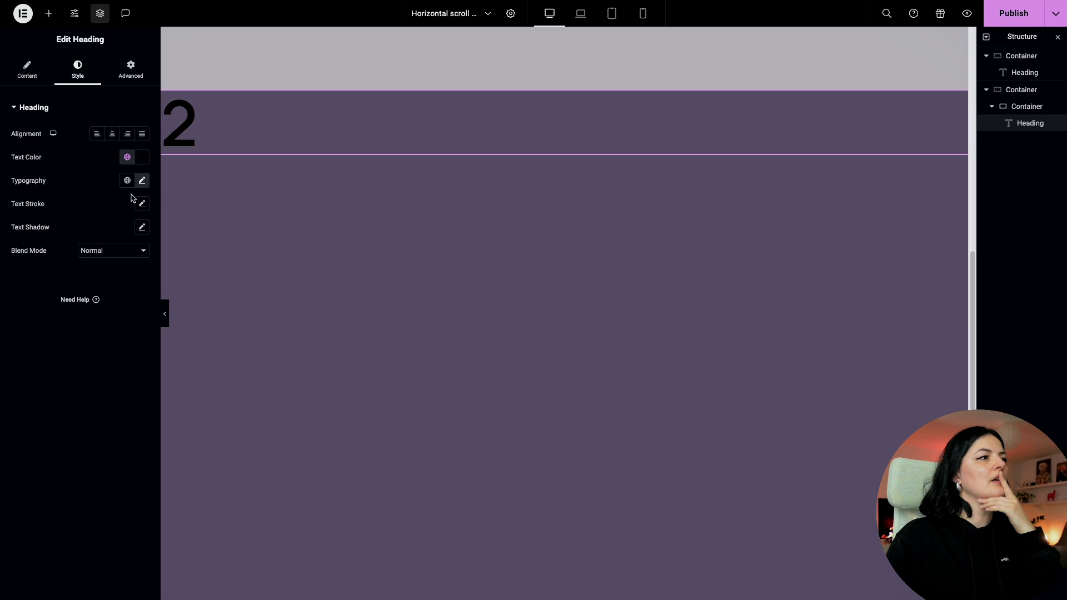
Step: Set the lavender container's Justify Content and Align Items both to Center
click(29, 70)
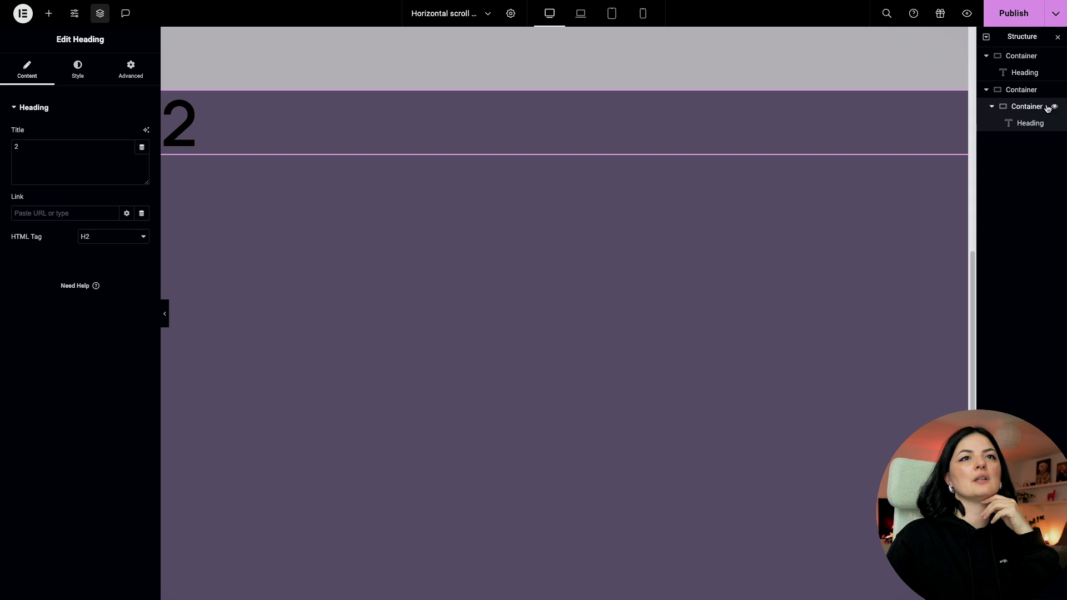
click(1050, 107)
click(26, 69)
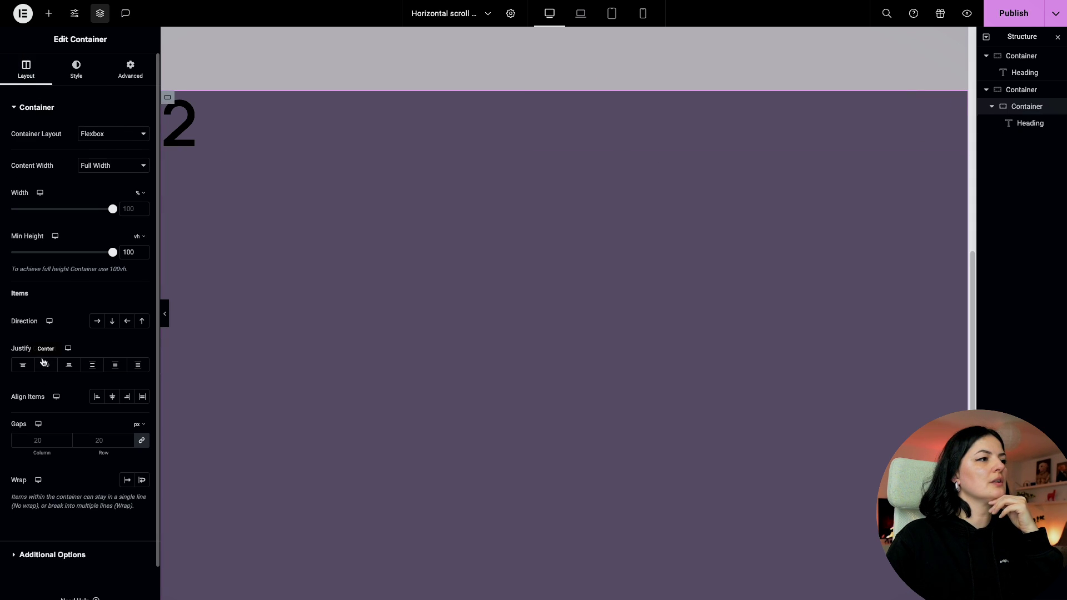
click(46, 365)
click(112, 397)
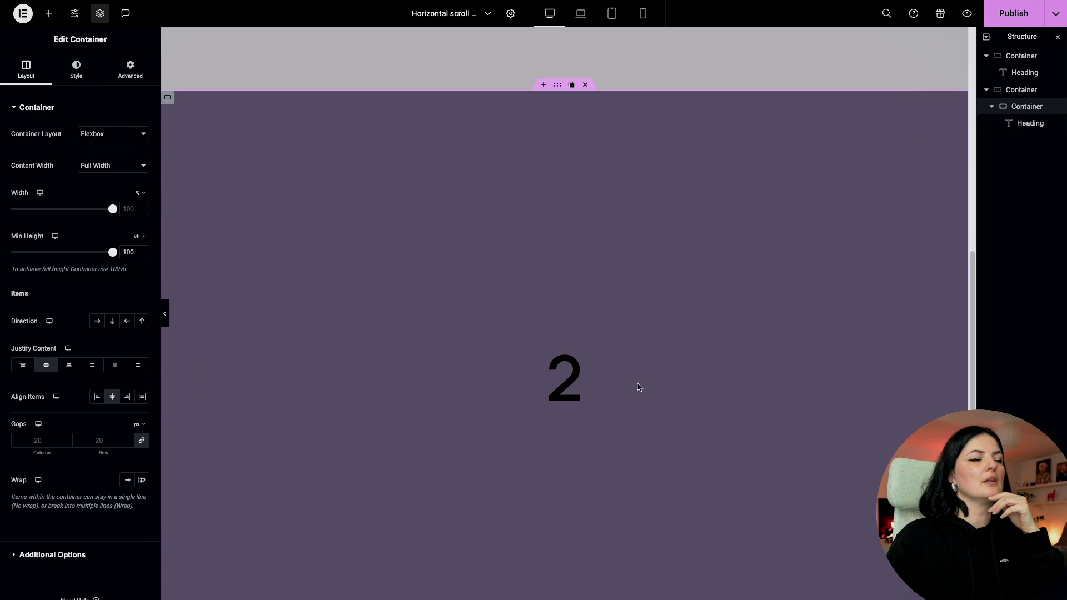
scroll(613, 396, up, 5)
scroll(612, 397, down, 6)
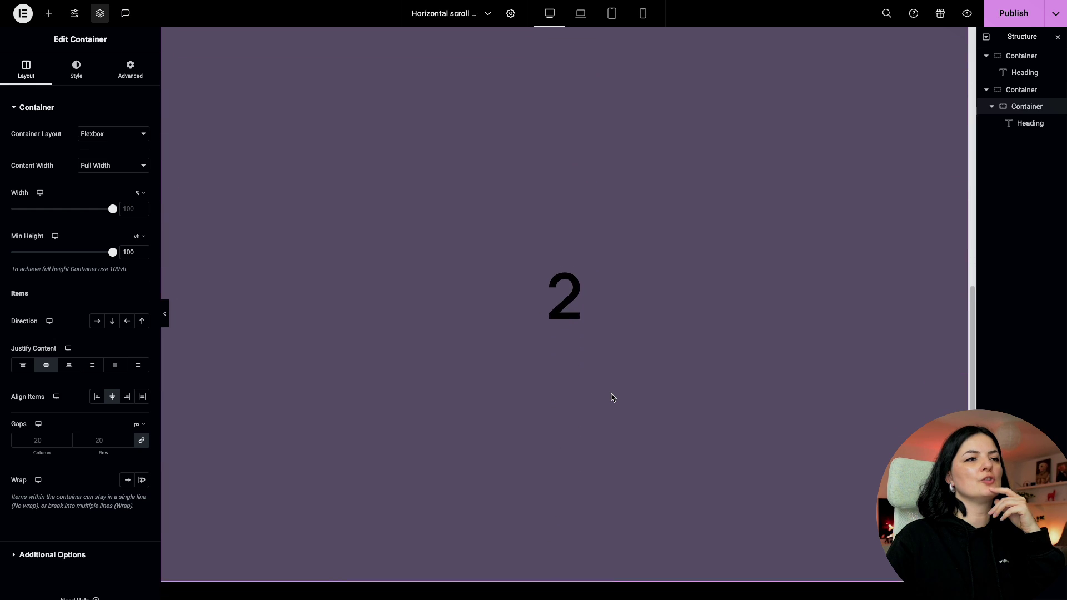
scroll(613, 397, up, 1)
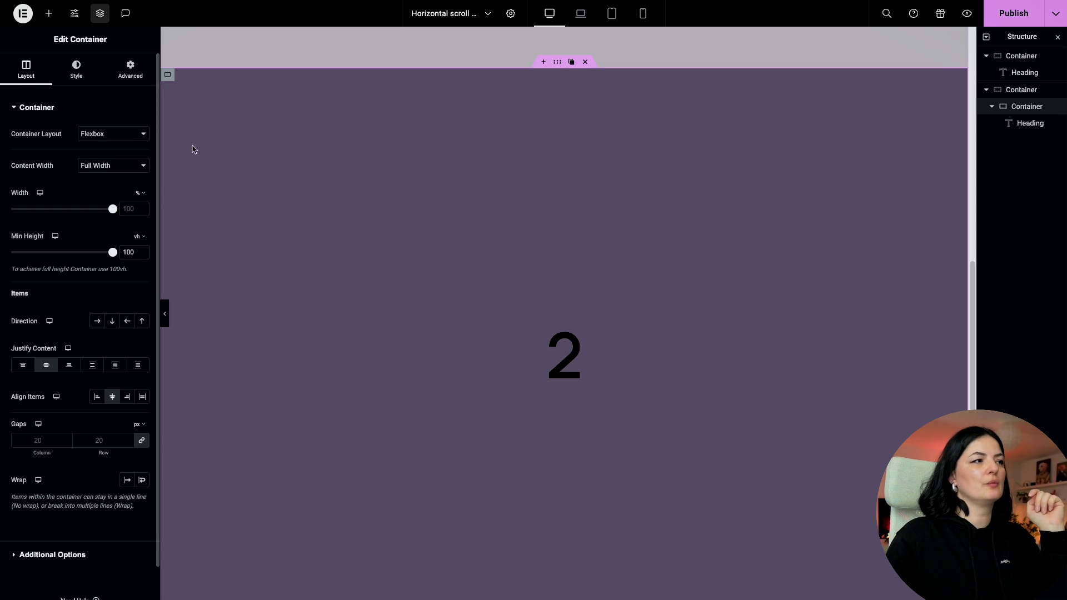
Step: Add CSS class 'panel' to the lavender container and set its Size to Grow
click(133, 67)
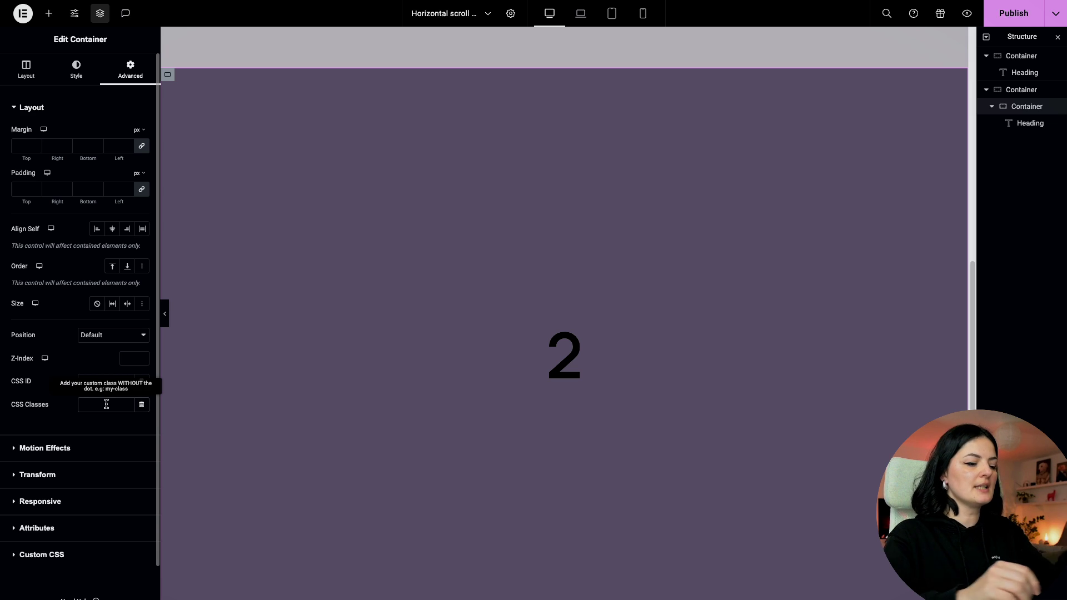
click(106, 404)
text(panel)
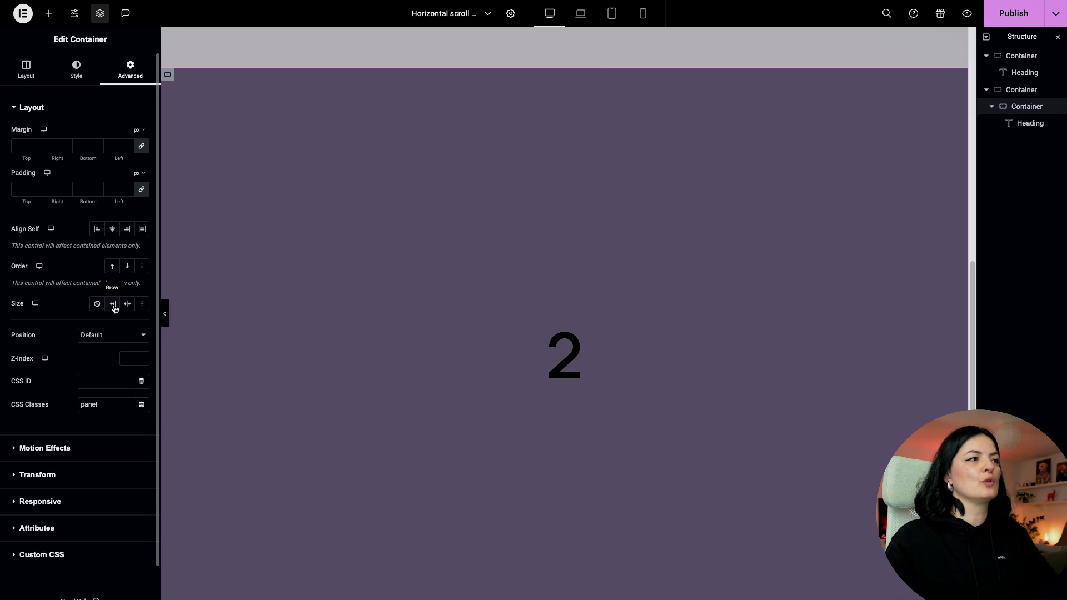
click(114, 306)
click(992, 107)
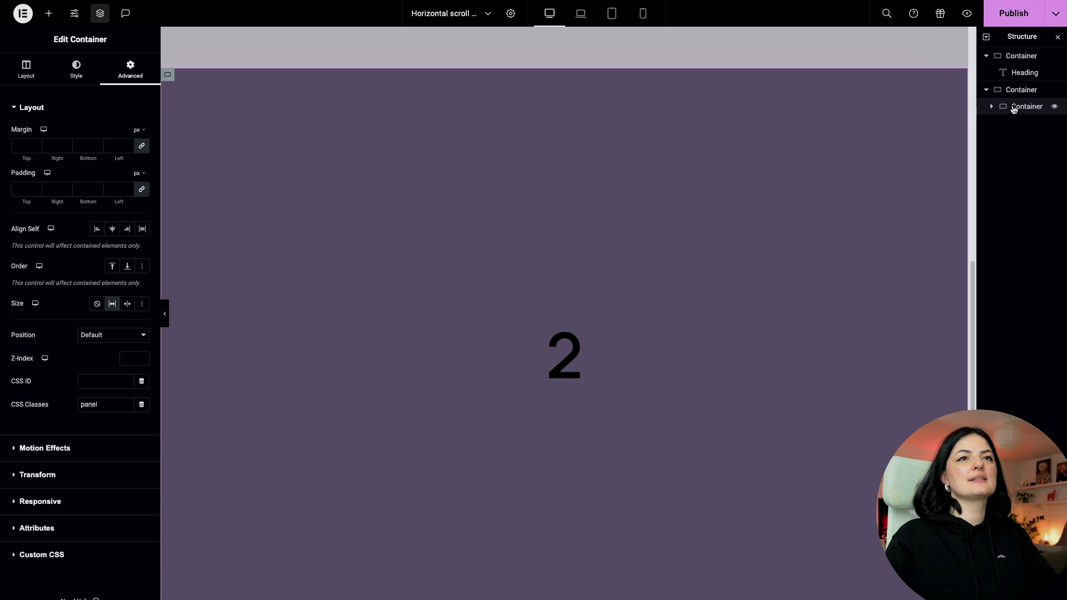
Step: Duplicate the lavender panel and change the copied heading's title to '3'
right_click(1014, 109)
click(995, 143)
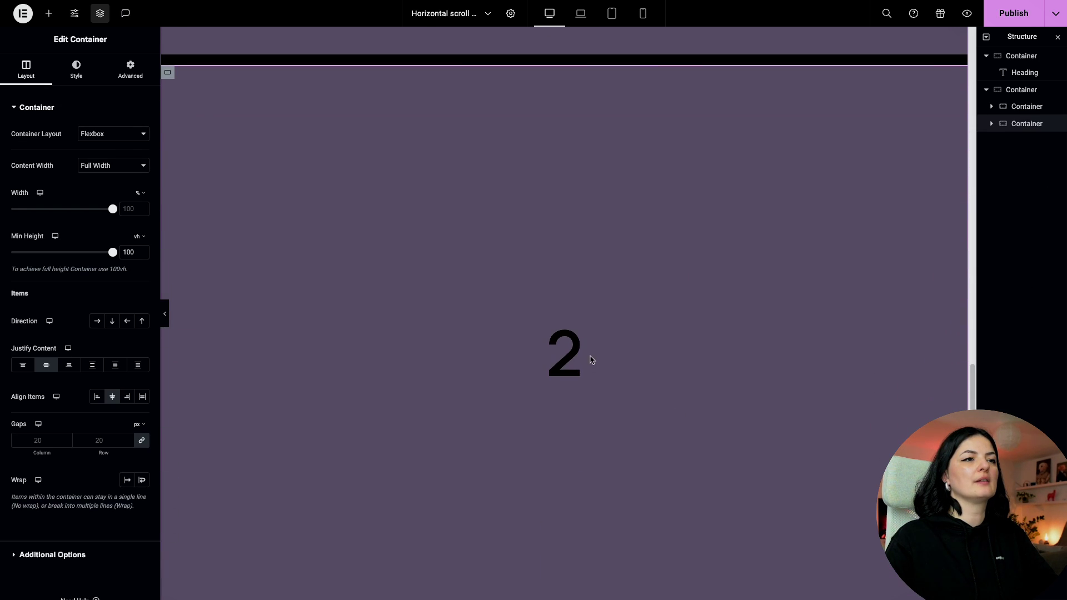
click(573, 356)
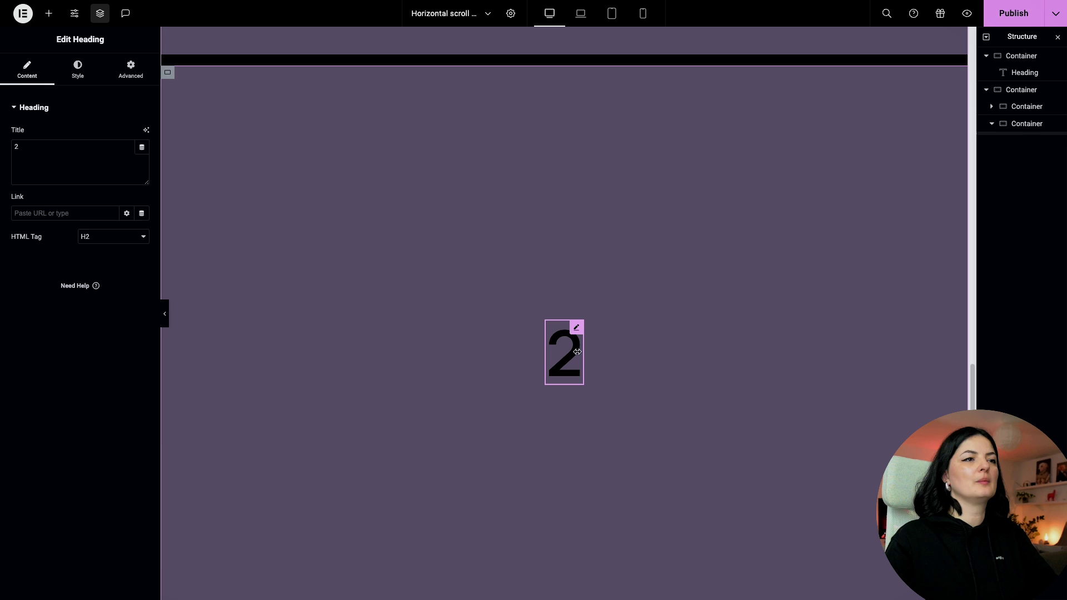
click(49, 151)
key(BackSpace)
text(3)
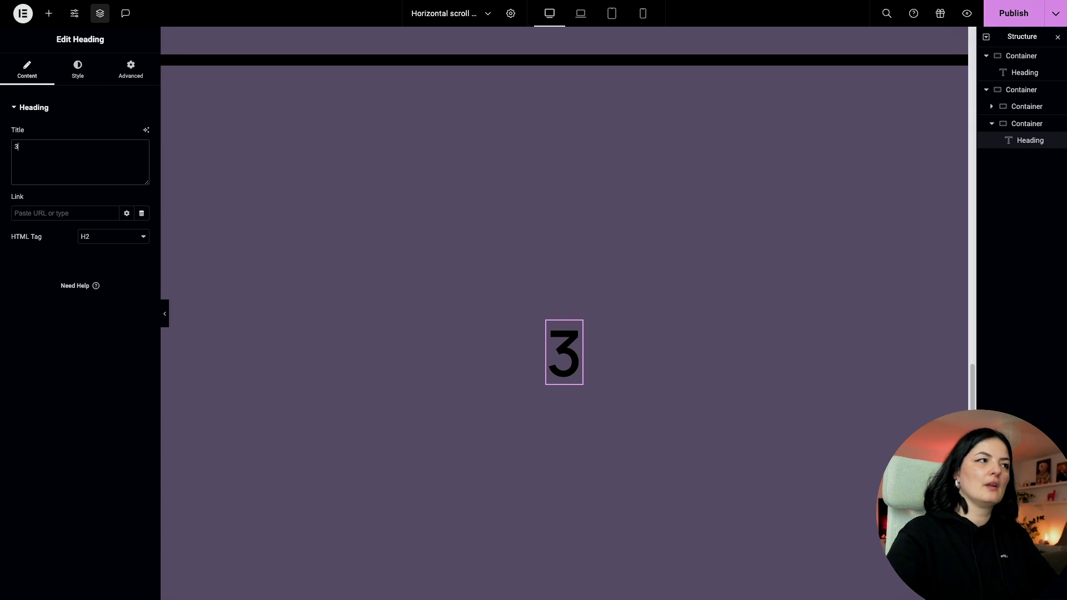
click(78, 71)
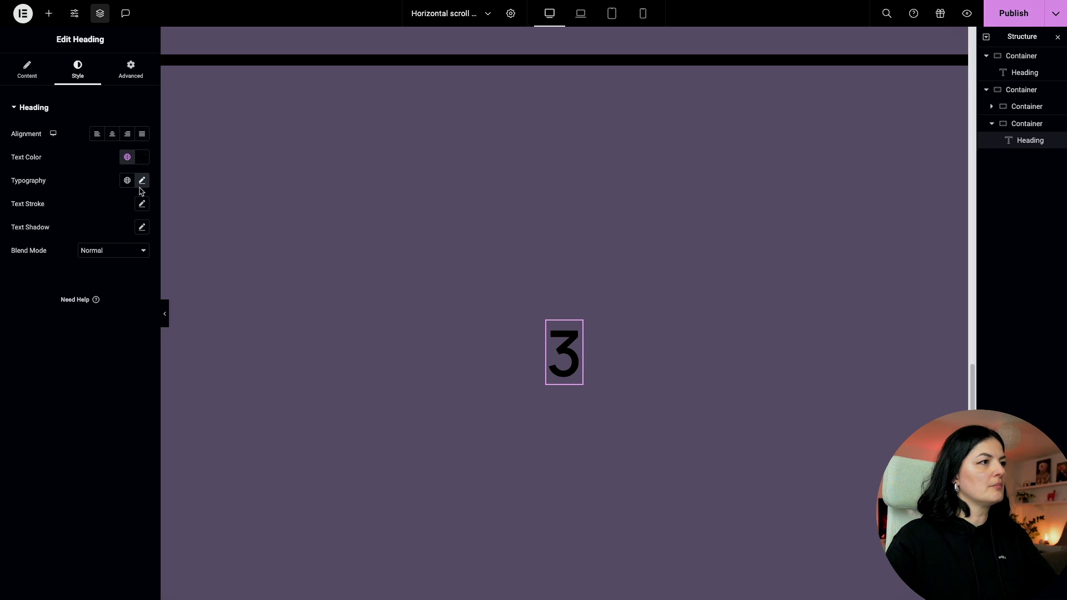
click(34, 78)
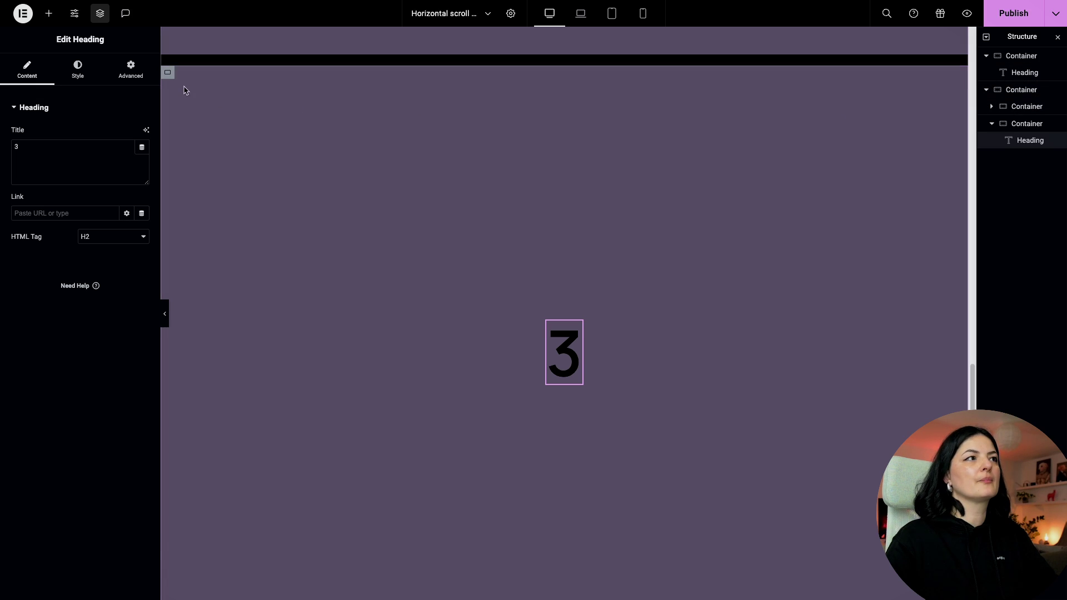
Step: Switch the '3' panel's background to the mint global colour
click(169, 74)
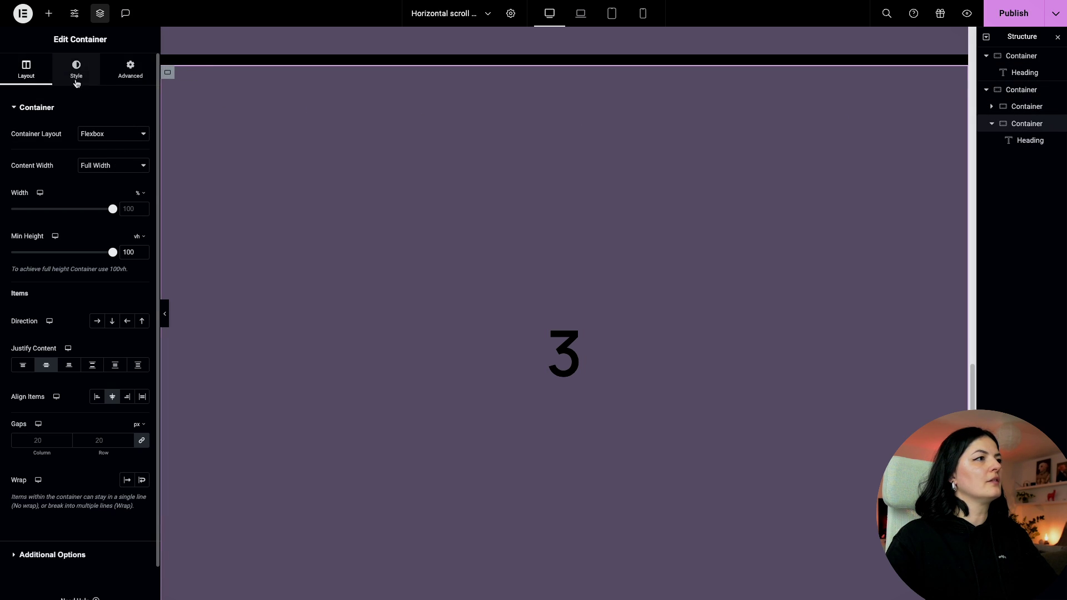
click(76, 72)
click(127, 181)
scroll(108, 319, down, 5)
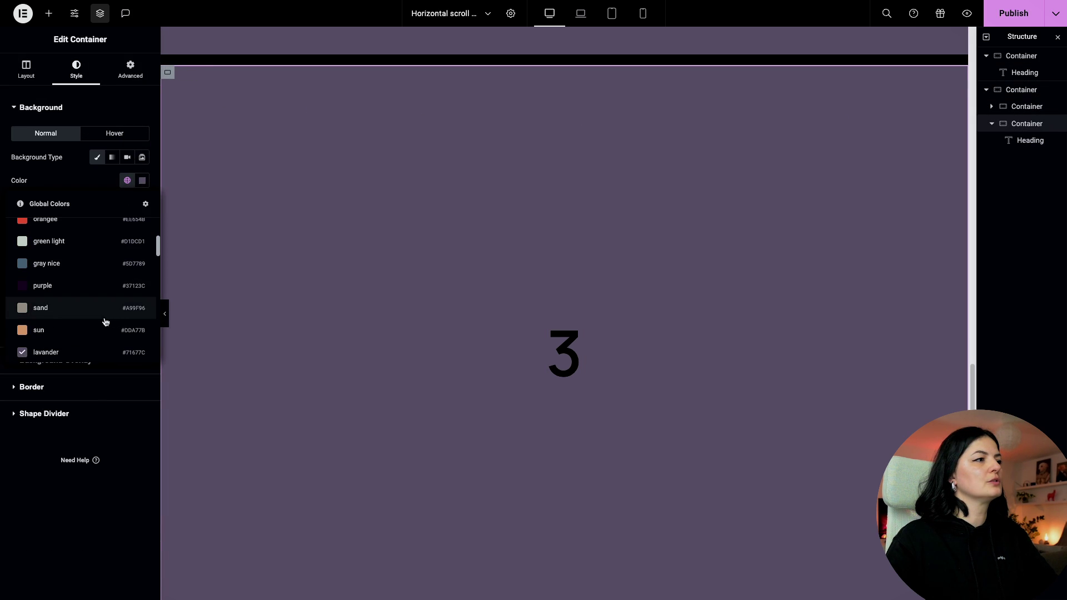
scroll(98, 321, down, 3)
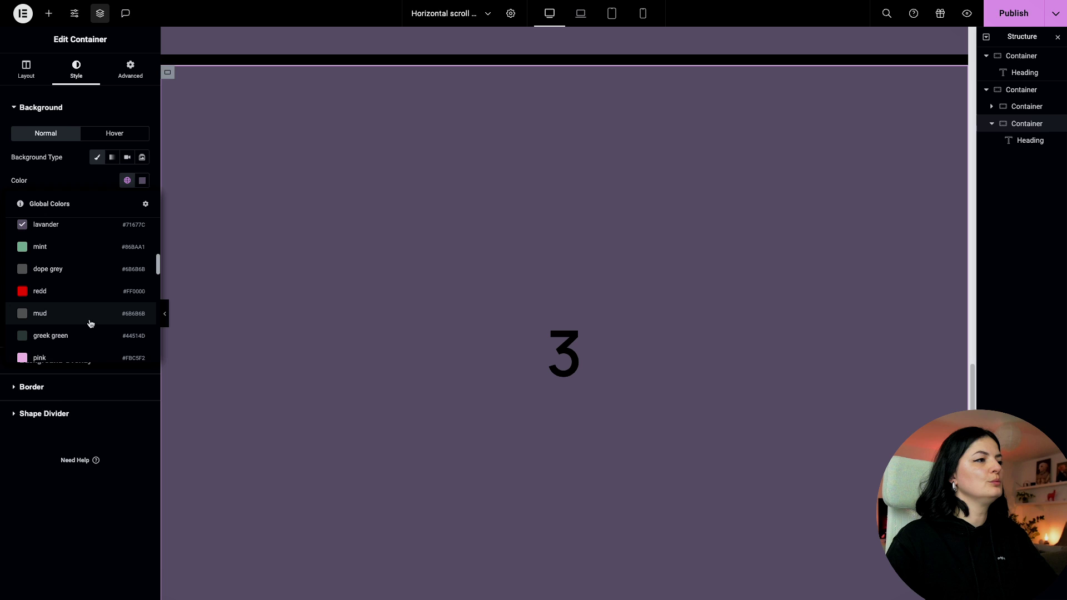
click(72, 249)
scroll(606, 296, up, 10)
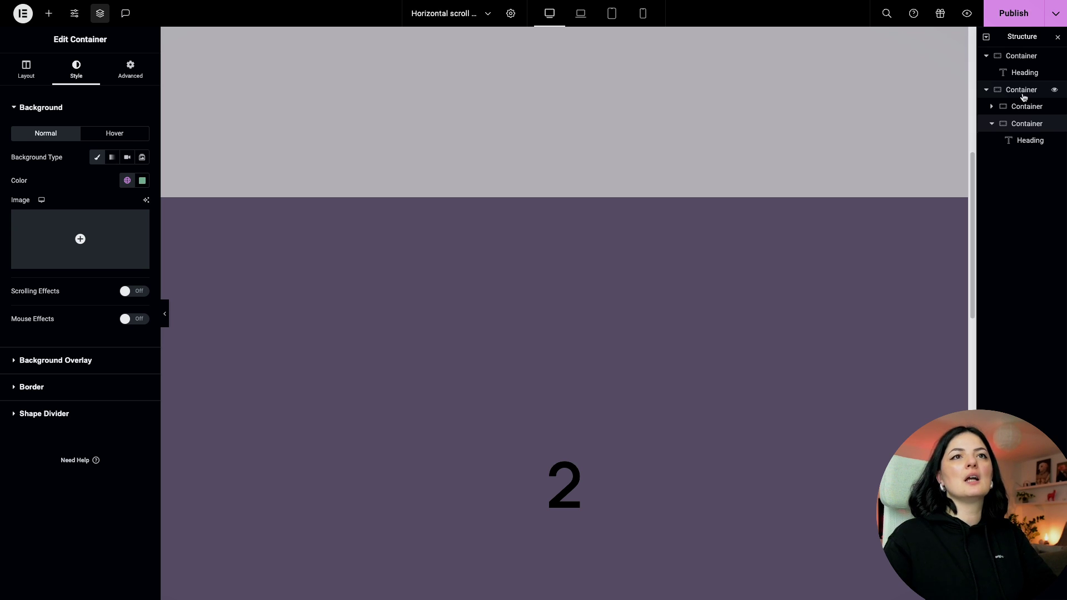
Step: Select the outer container and set its Direction to Row so the panels sit side by side
click(1024, 96)
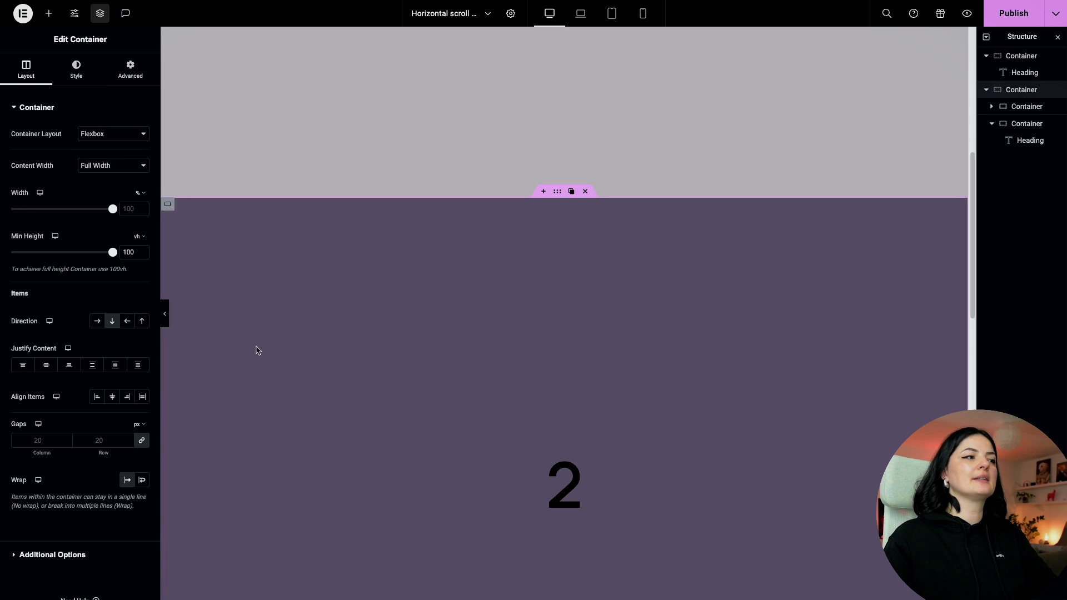
click(97, 321)
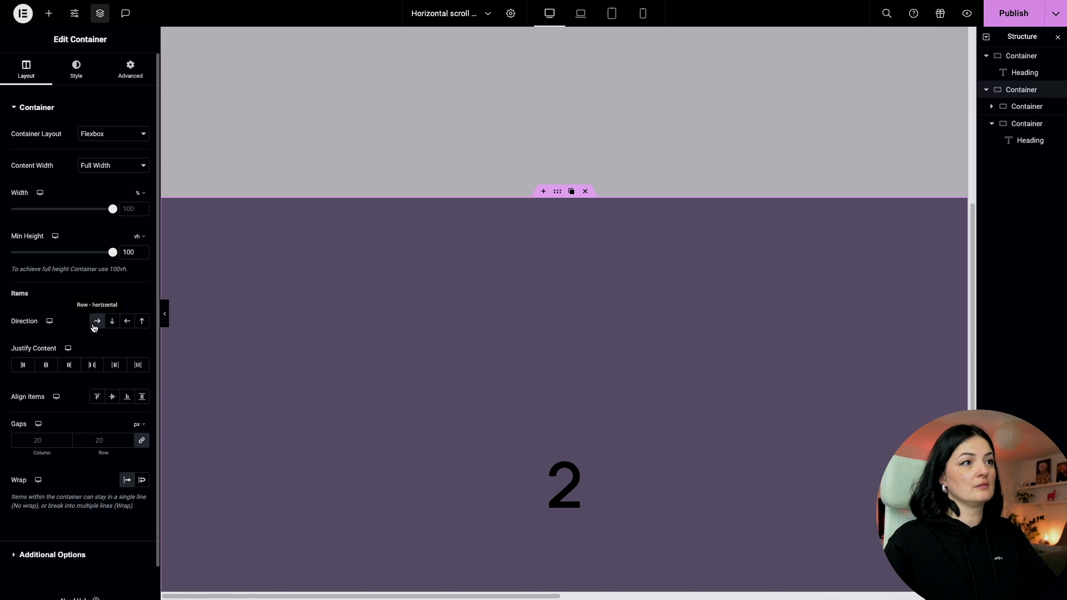
scroll(602, 385, down, 3)
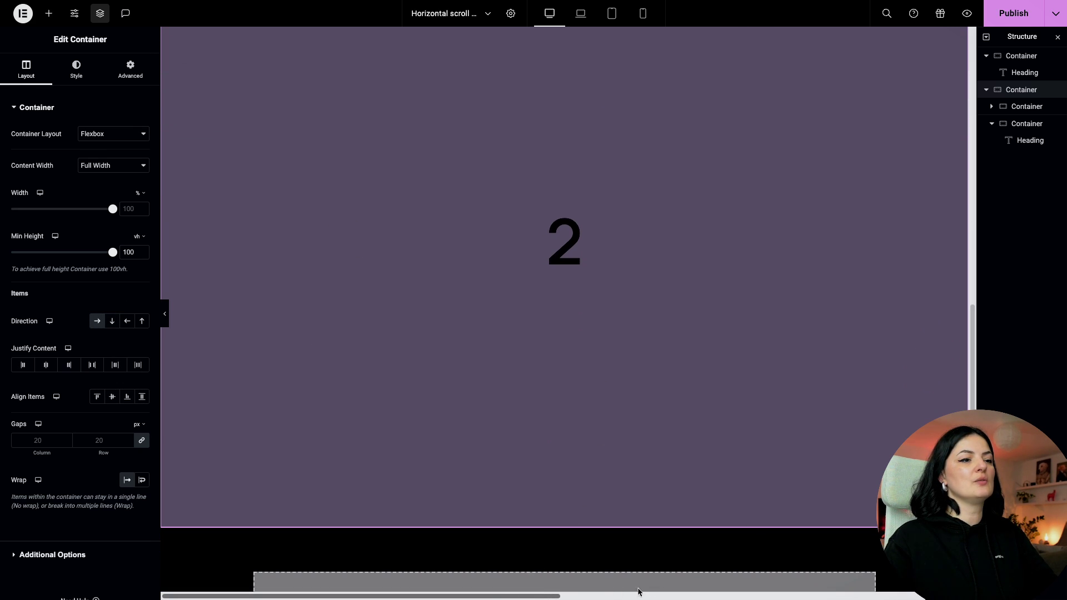
drag(532, 598, 467, 580)
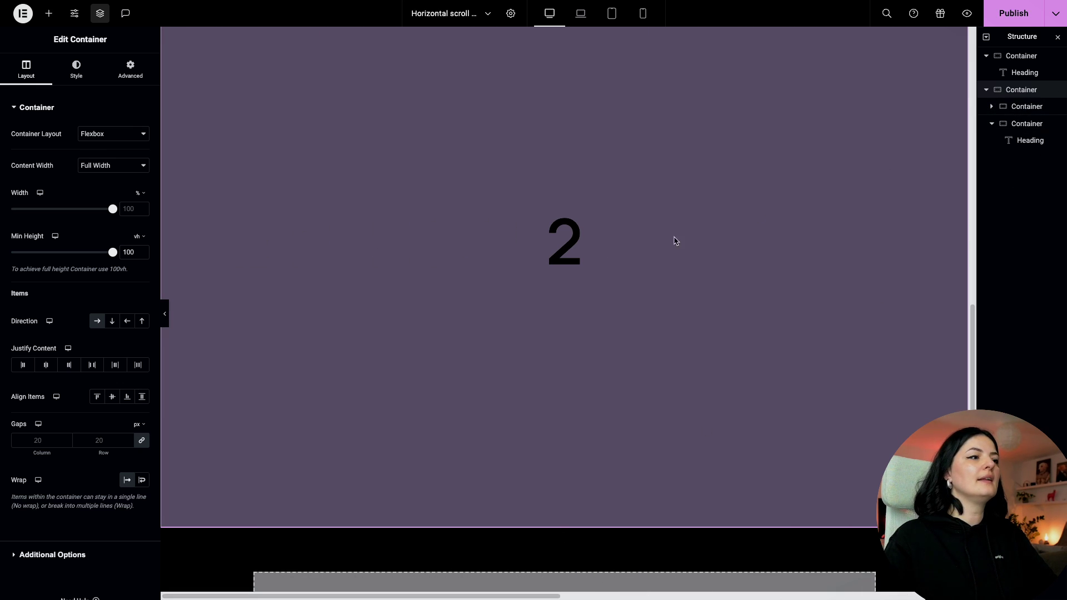
Step: Try the container's Overflow as Hidden under Additional Options, then revert it to Default
click(59, 556)
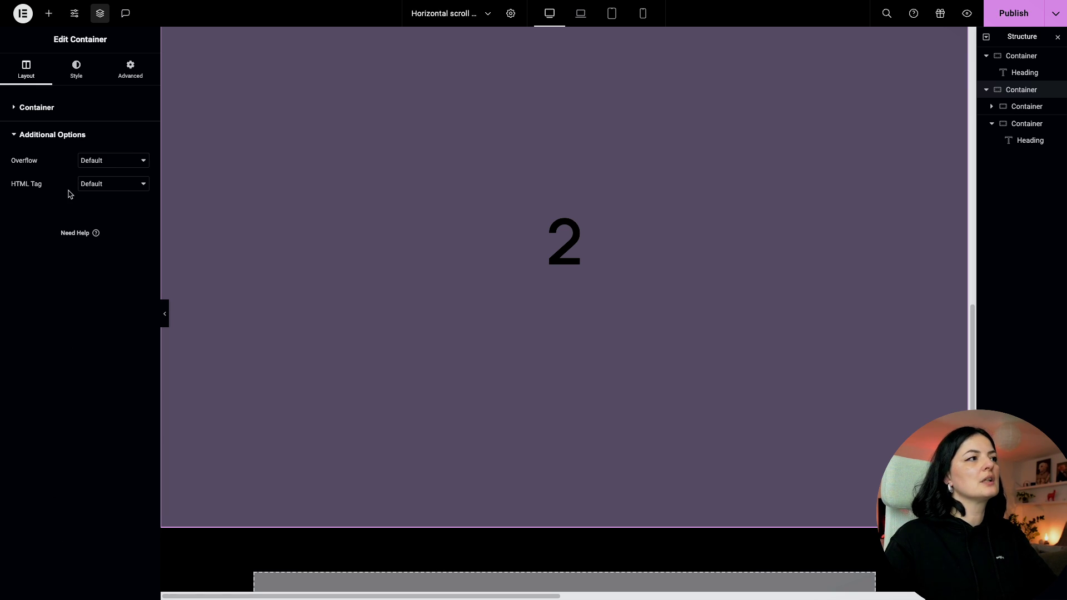
click(93, 162)
click(93, 176)
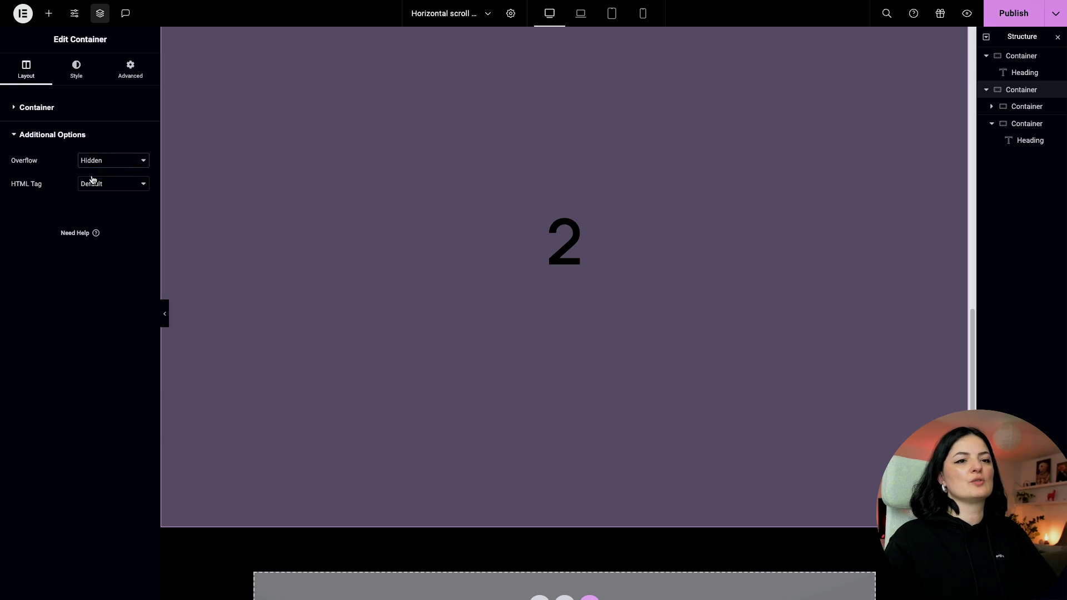
scroll(627, 407, up, 4)
scroll(627, 409, down, 3)
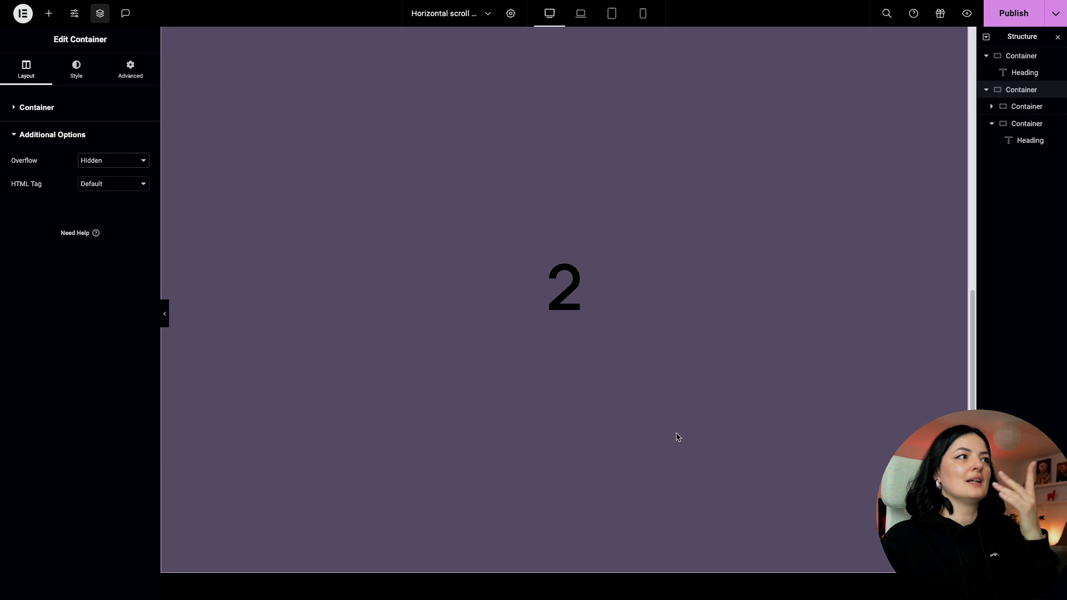
click(86, 166)
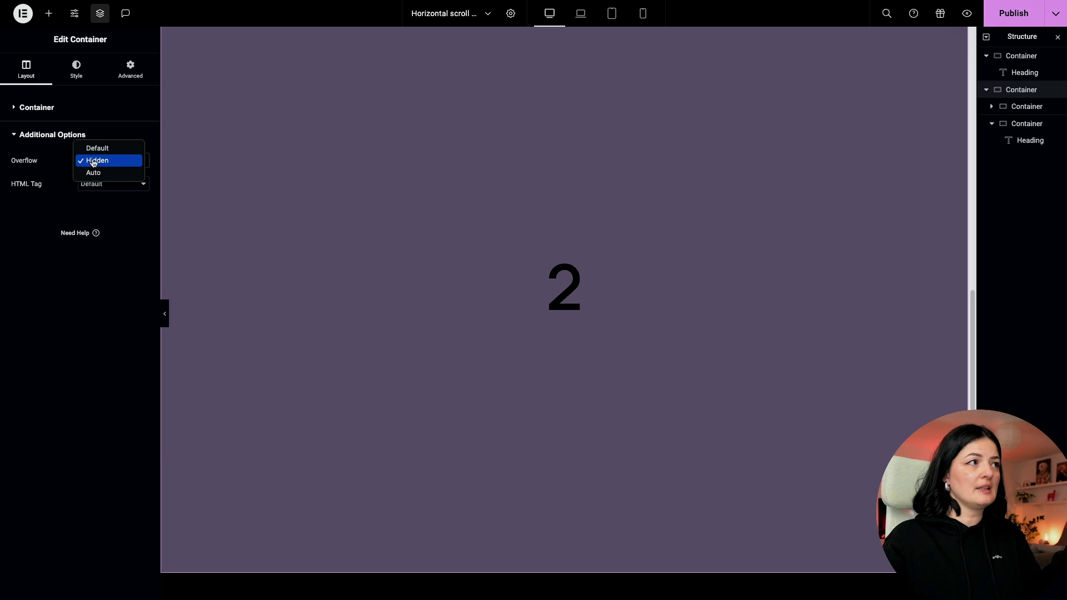
click(93, 148)
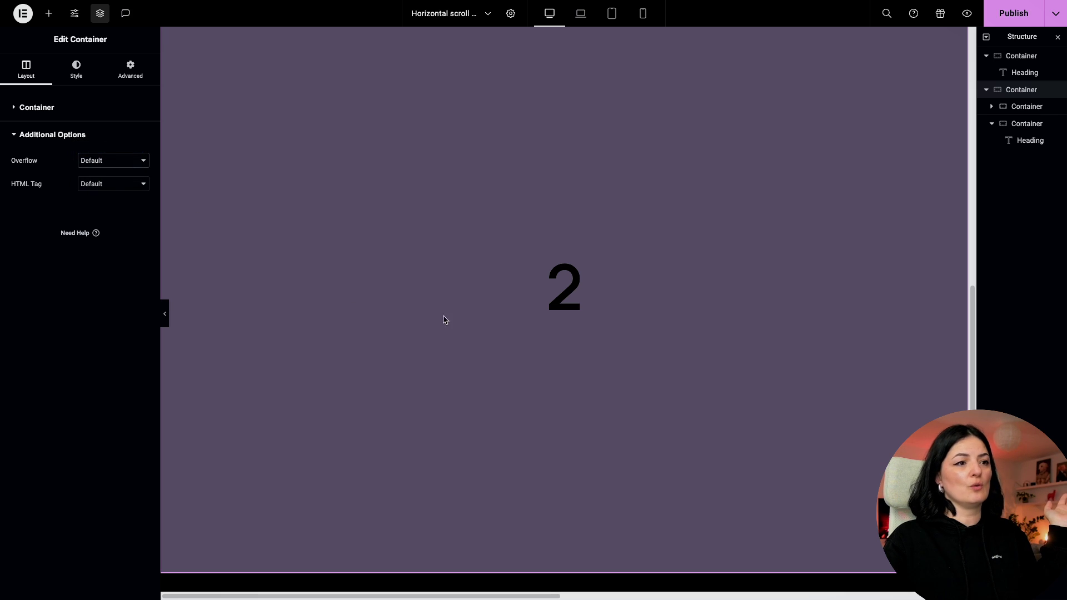
scroll(443, 319, down, 3)
Step: Duplicate the third panel's container from the Structure panel
scroll(826, 381, right, 10)
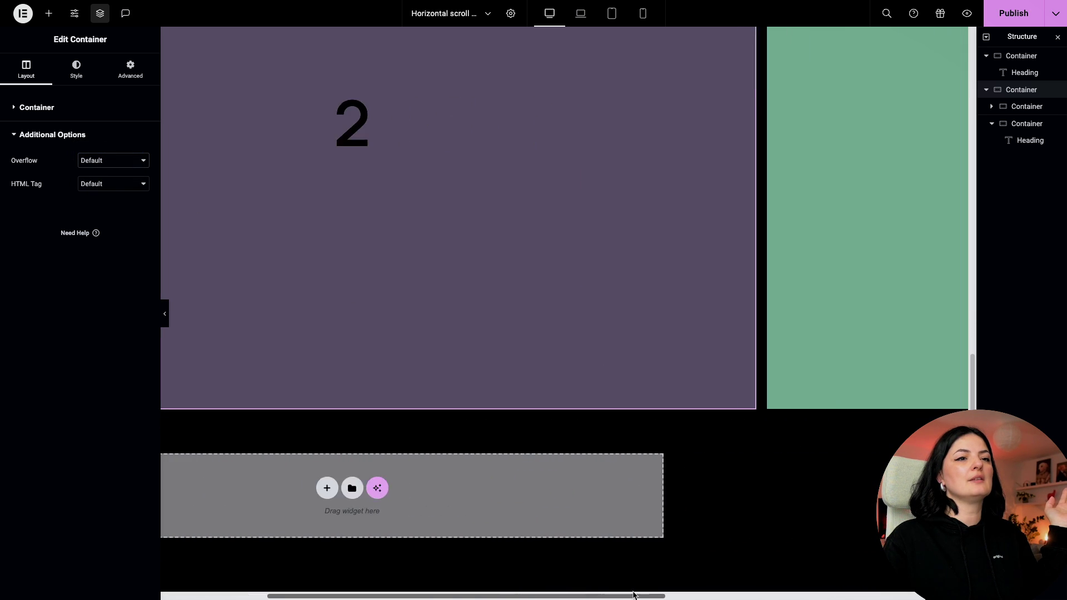
scroll(826, 380, left, 10)
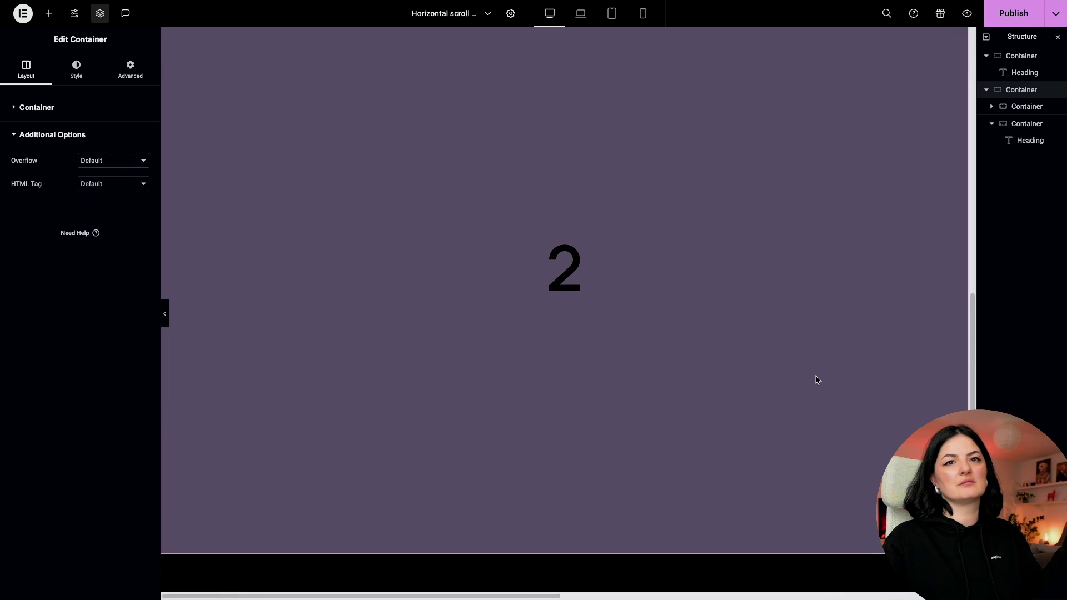
scroll(815, 376, up, 3)
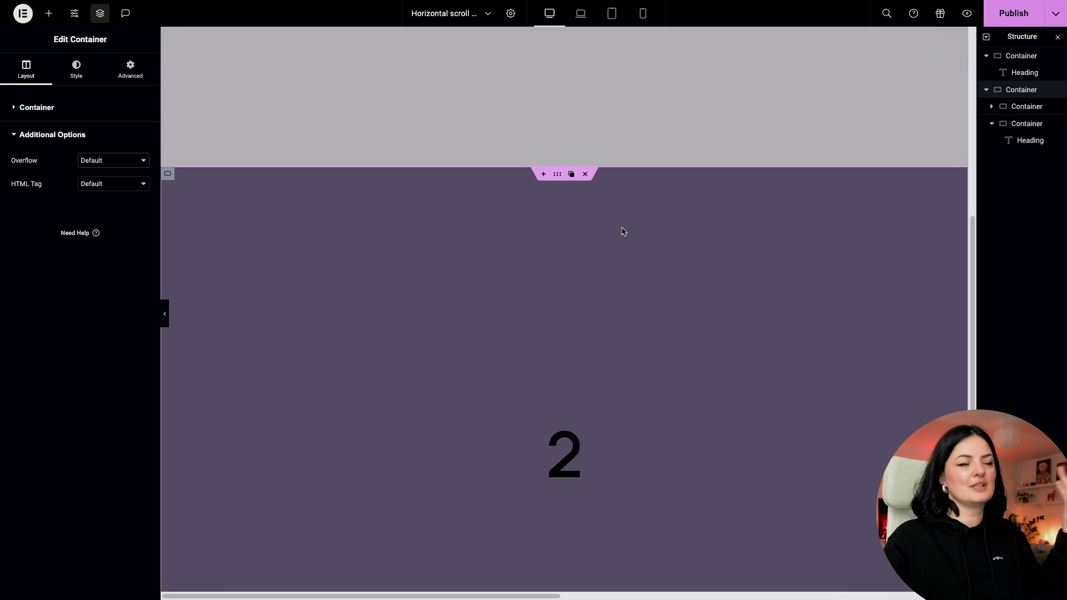
scroll(633, 251, down, 4)
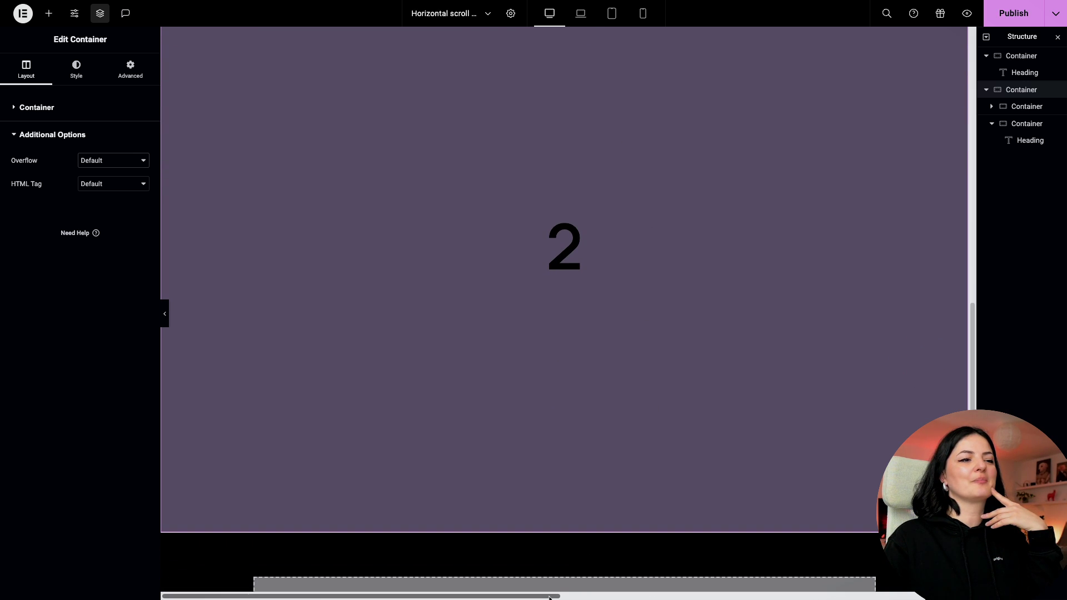
scroll(549, 589, right, 10)
scroll(760, 400, left, 10)
scroll(760, 400, up, 3)
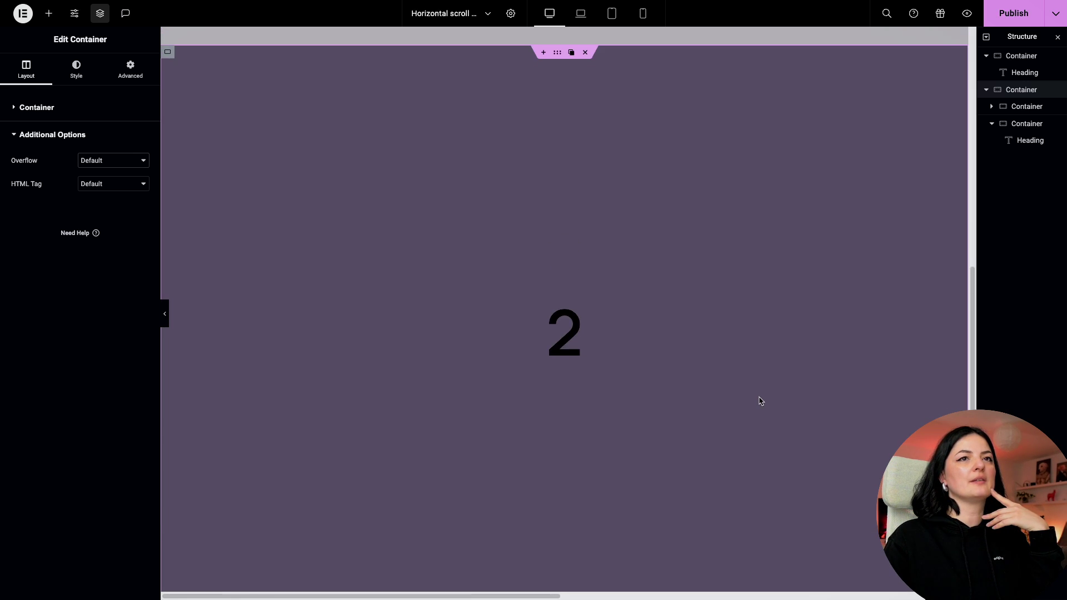
click(1017, 125)
right_click(1017, 125)
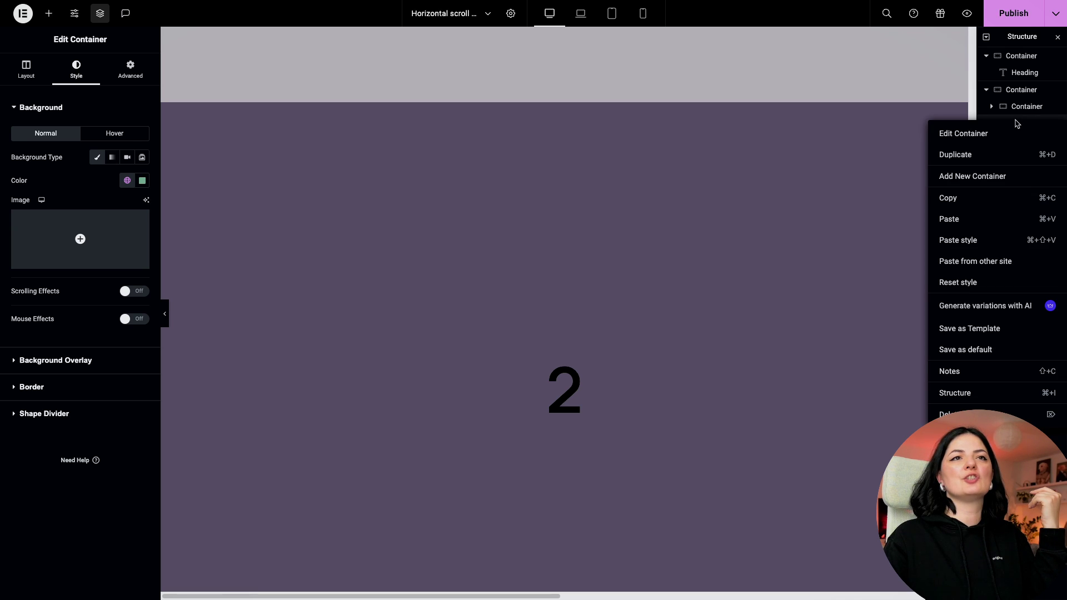
click(989, 152)
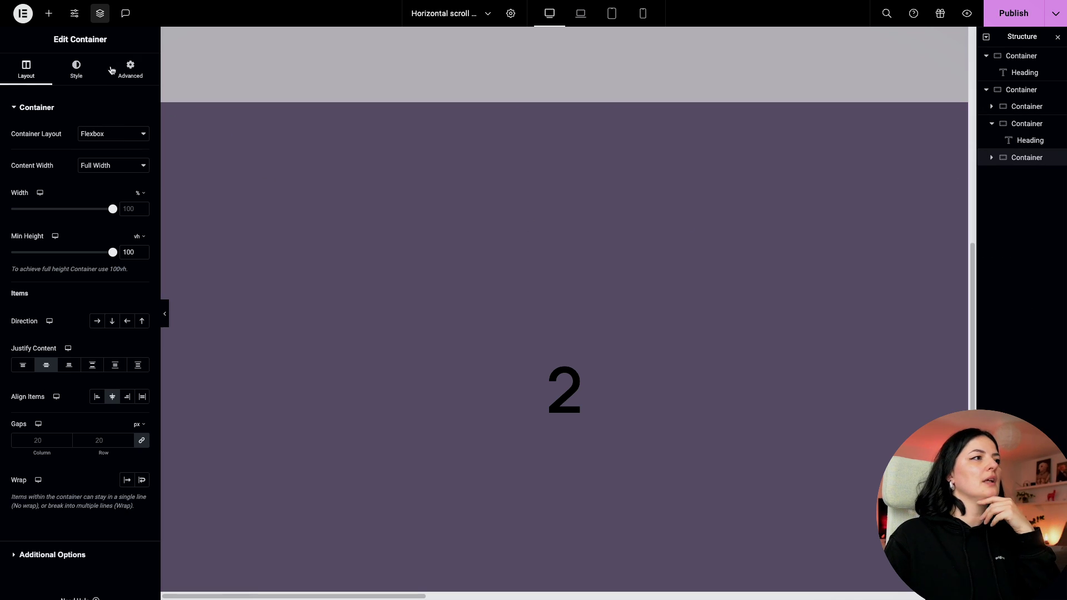
Step: Give the copy the global 'awesome green' background and select its heading to retitle it 4
click(76, 70)
click(126, 181)
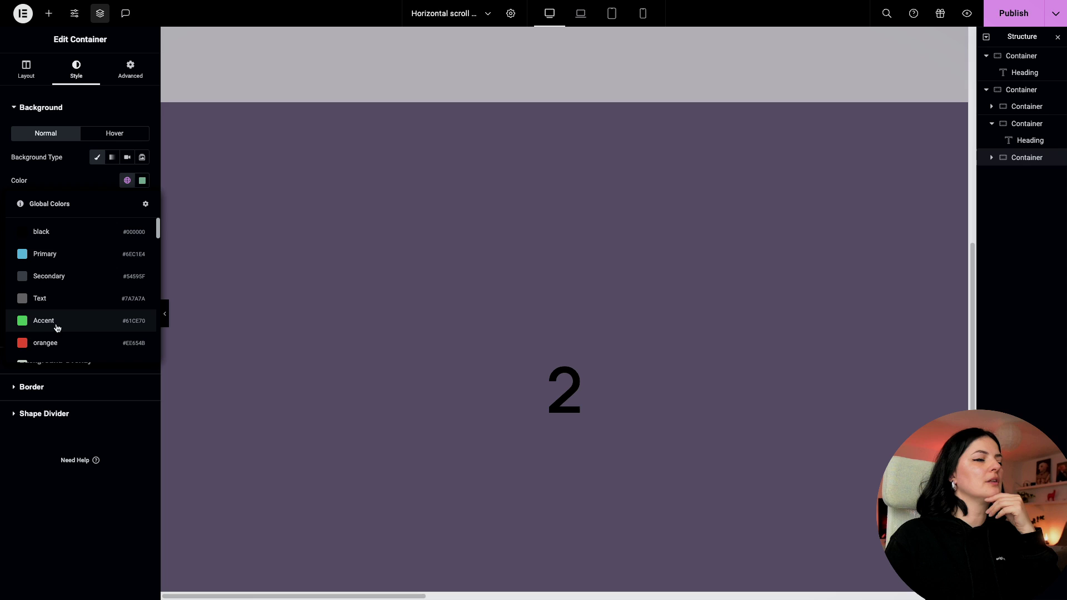
scroll(62, 334, down, 5)
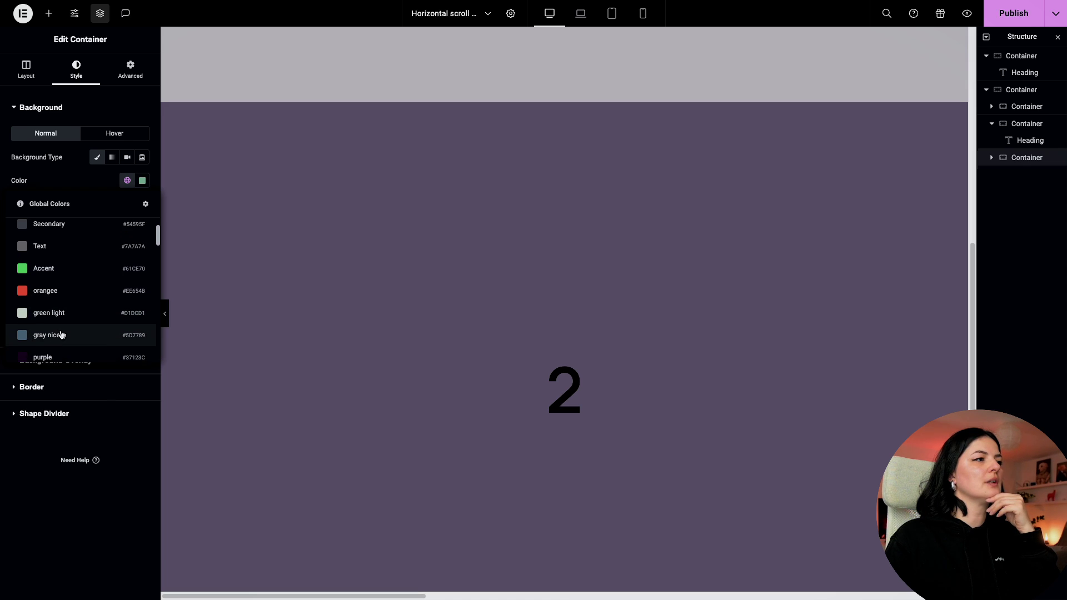
scroll(62, 334, down, 5)
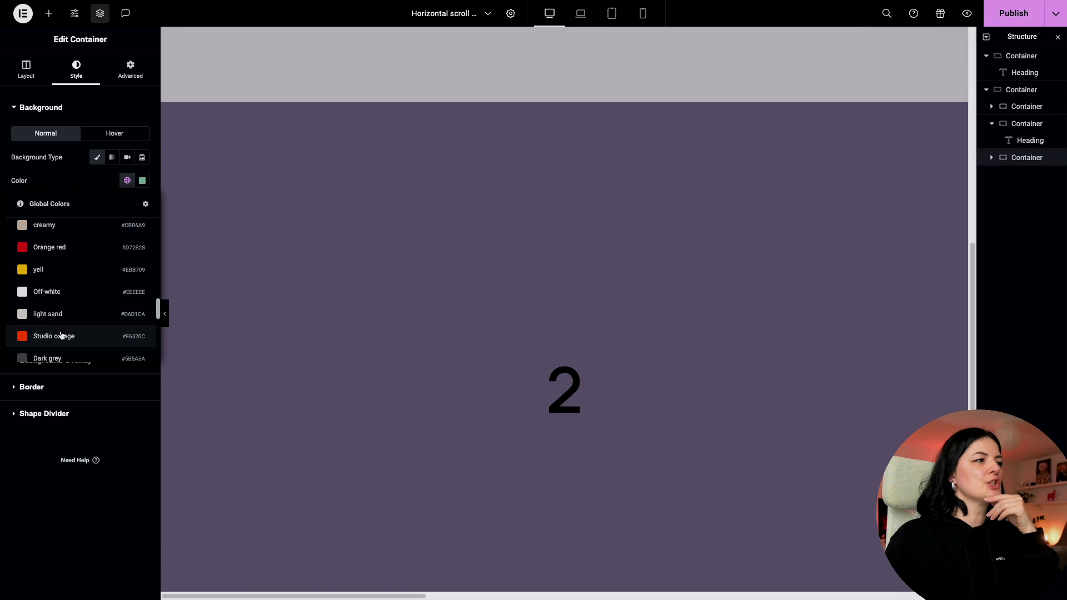
scroll(58, 336, down, 1)
scroll(63, 312, down, 5)
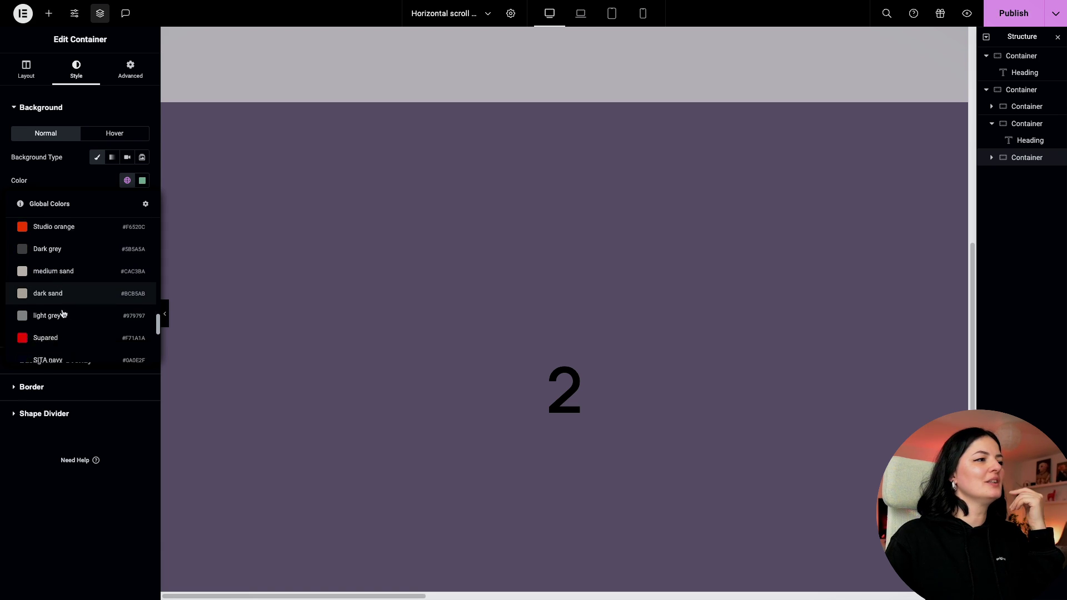
scroll(63, 314, down, 5)
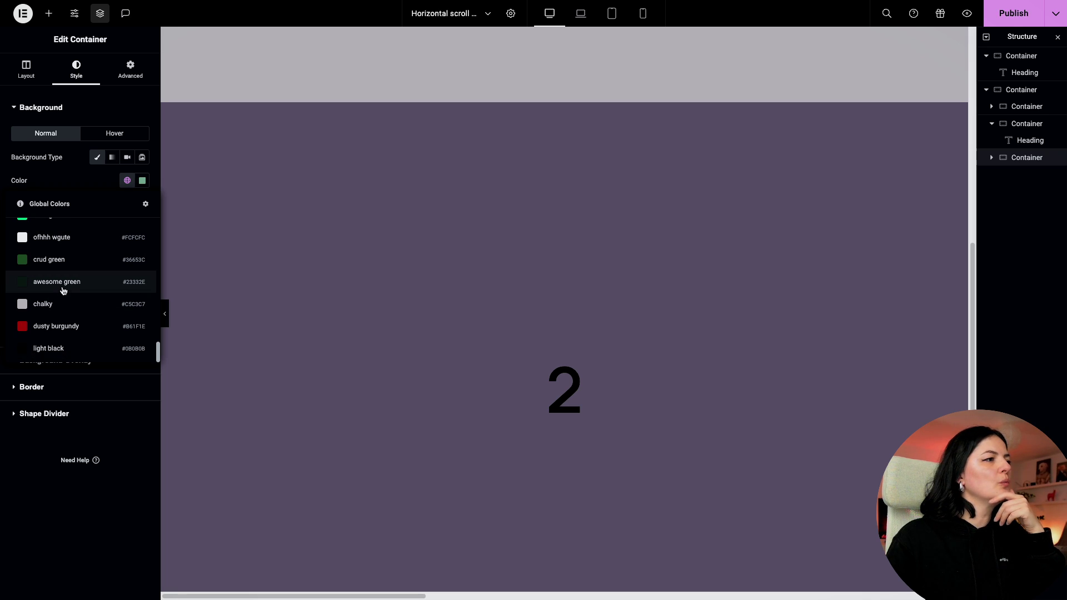
click(63, 290)
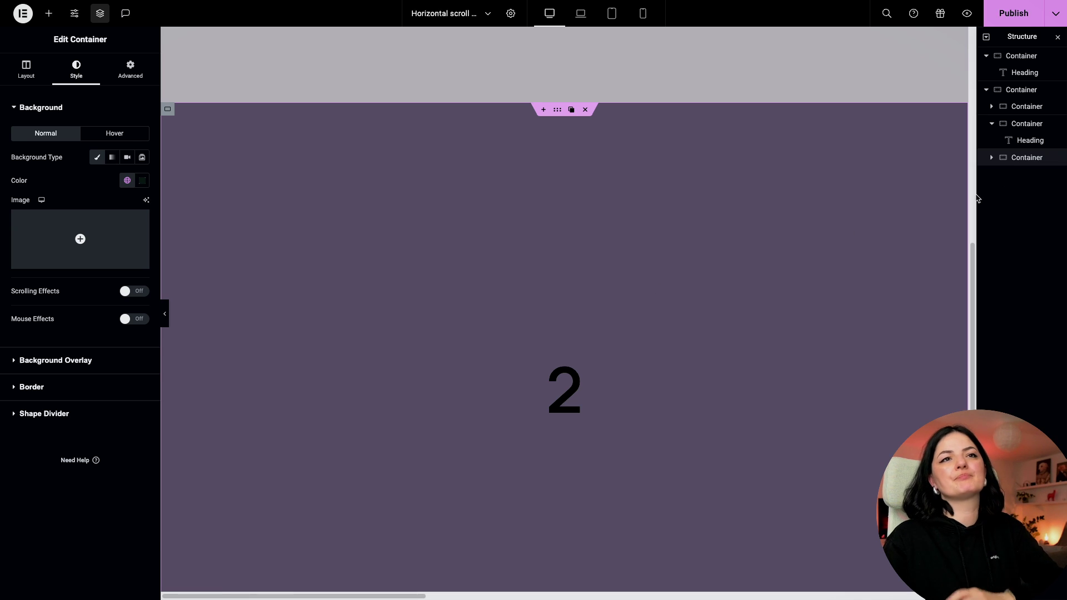
click(992, 158)
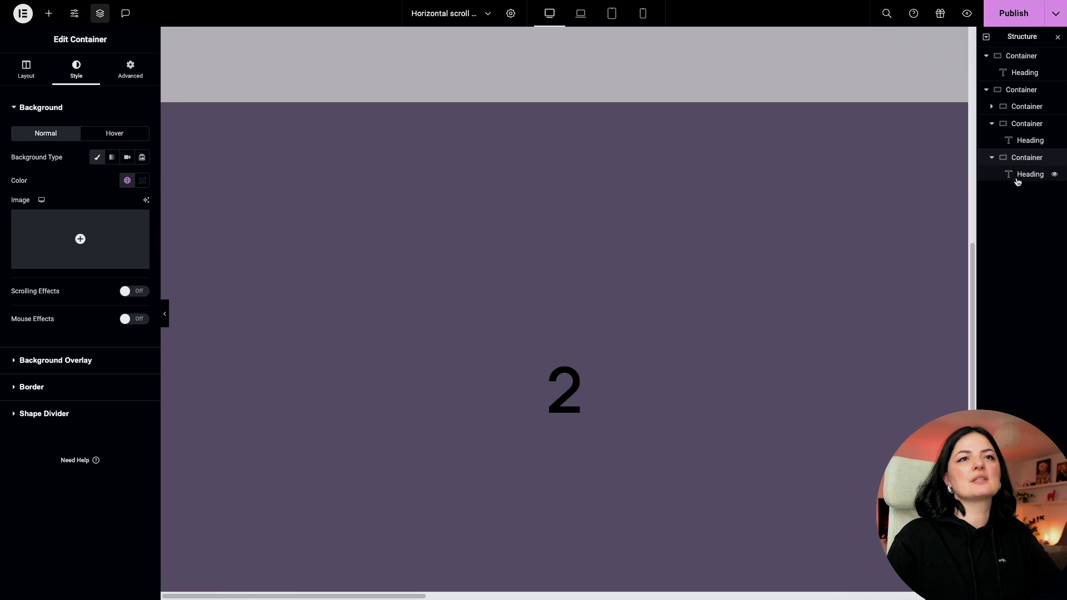
click(1017, 181)
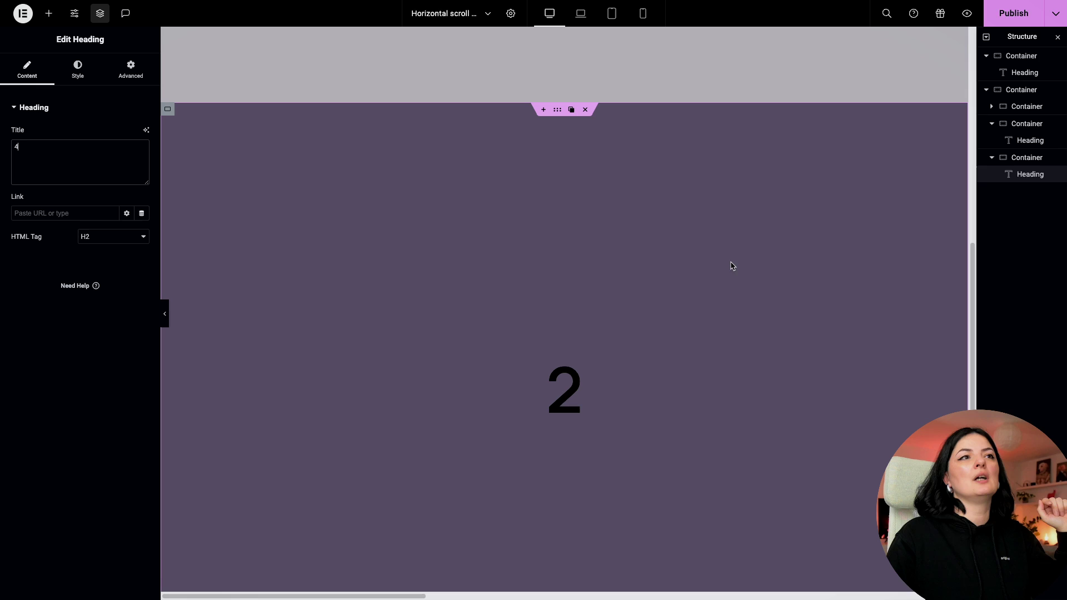
Step: Set the outer panels wrapper's Overflow to Hidden
click(1021, 89)
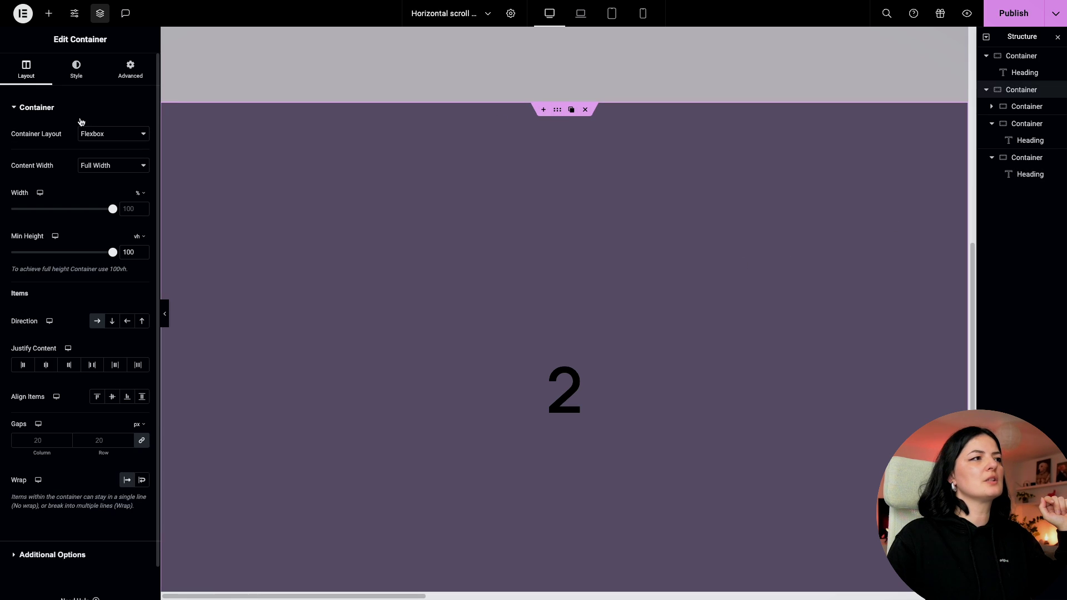
click(52, 552)
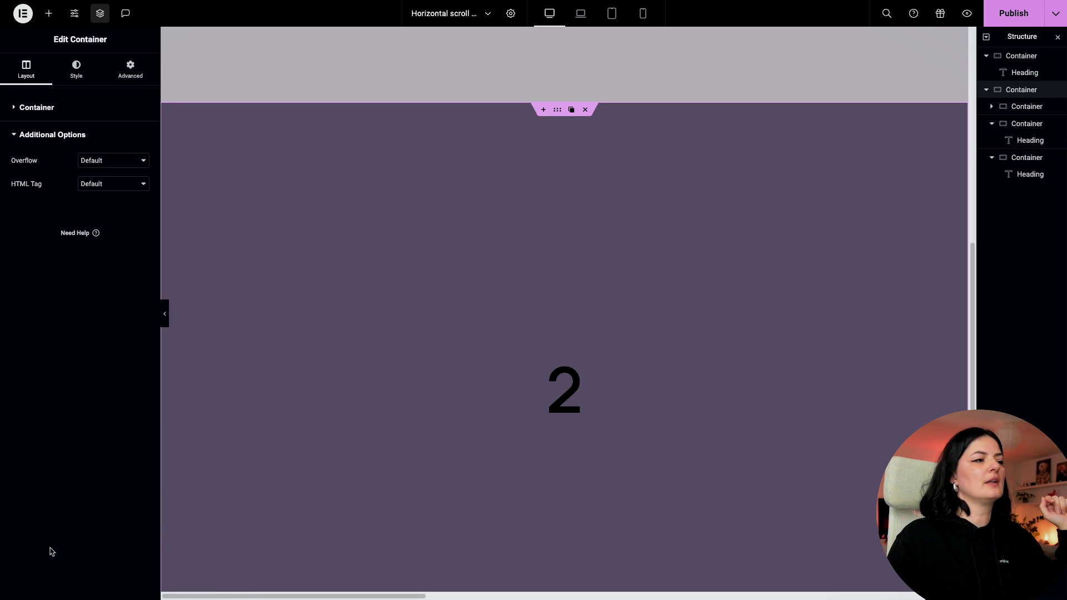
click(99, 165)
click(98, 172)
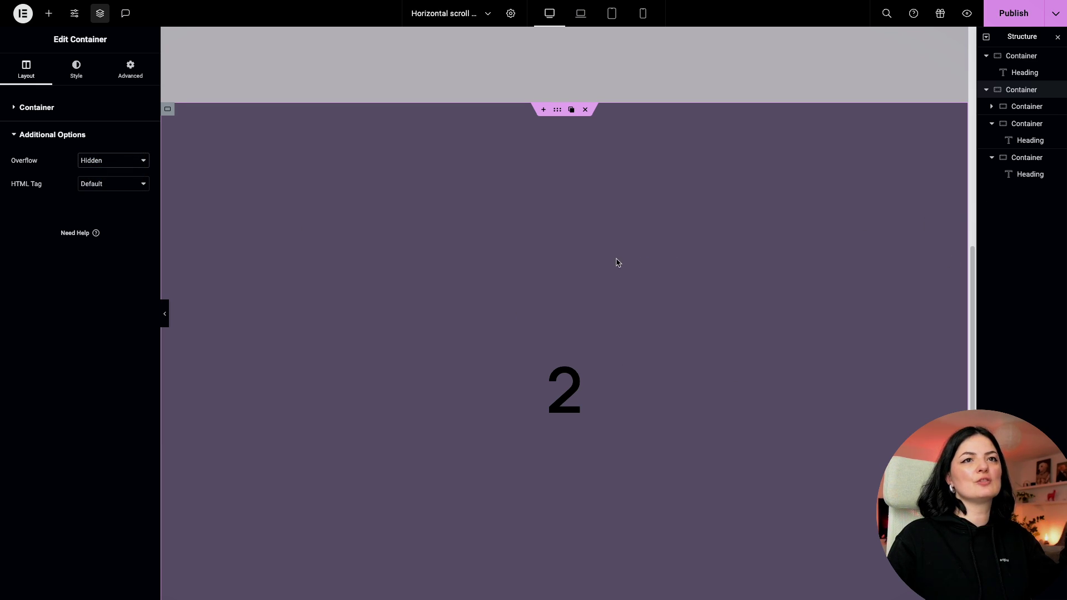
Step: Duplicate the grey first panel and move the copy to the end of the page
click(1003, 58)
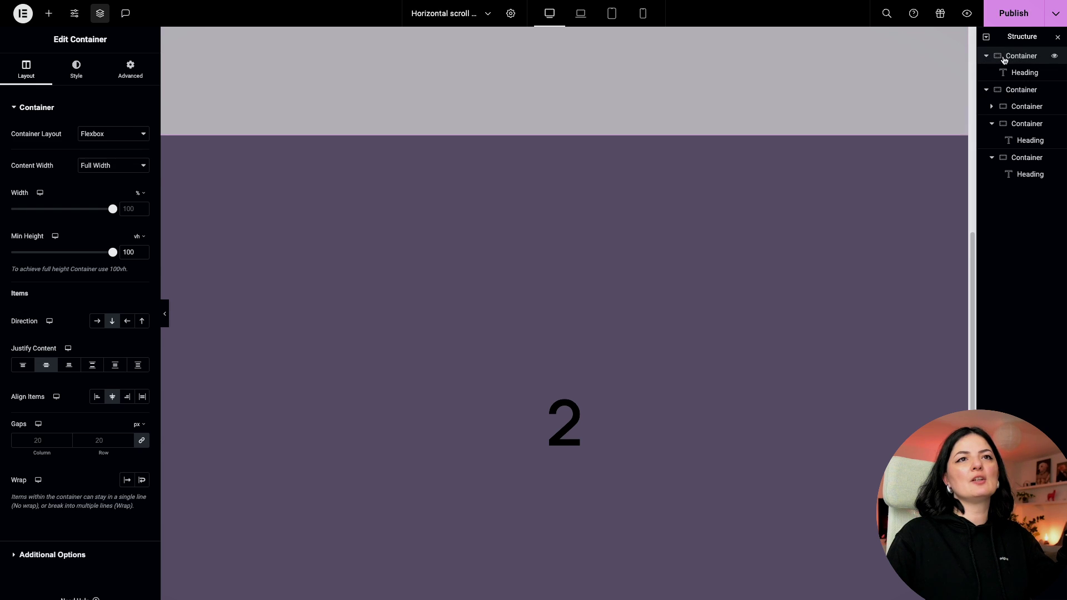
right_click(1004, 59)
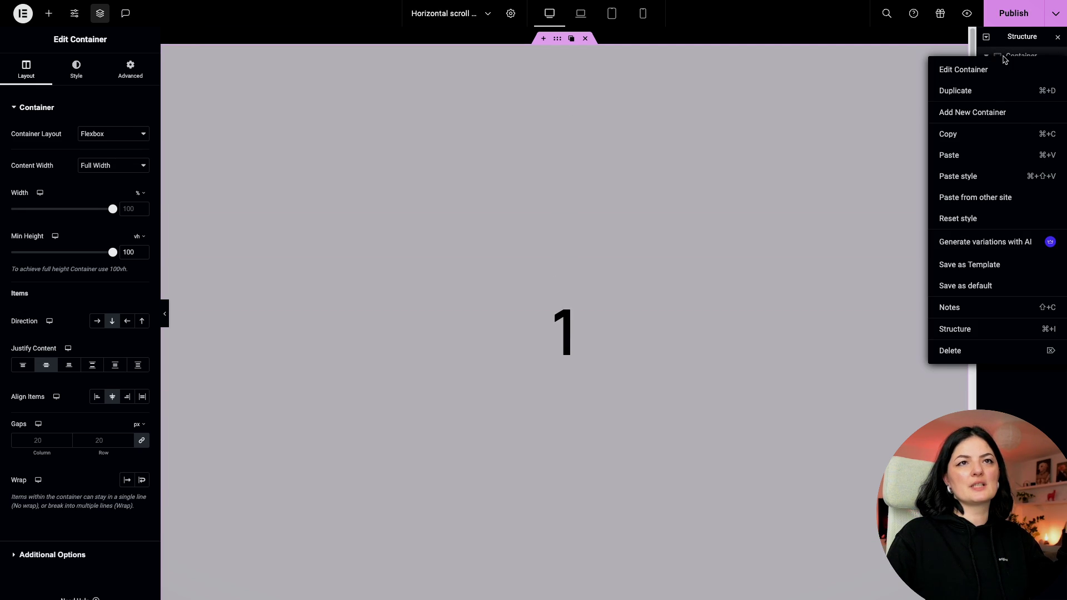
click(1037, 96)
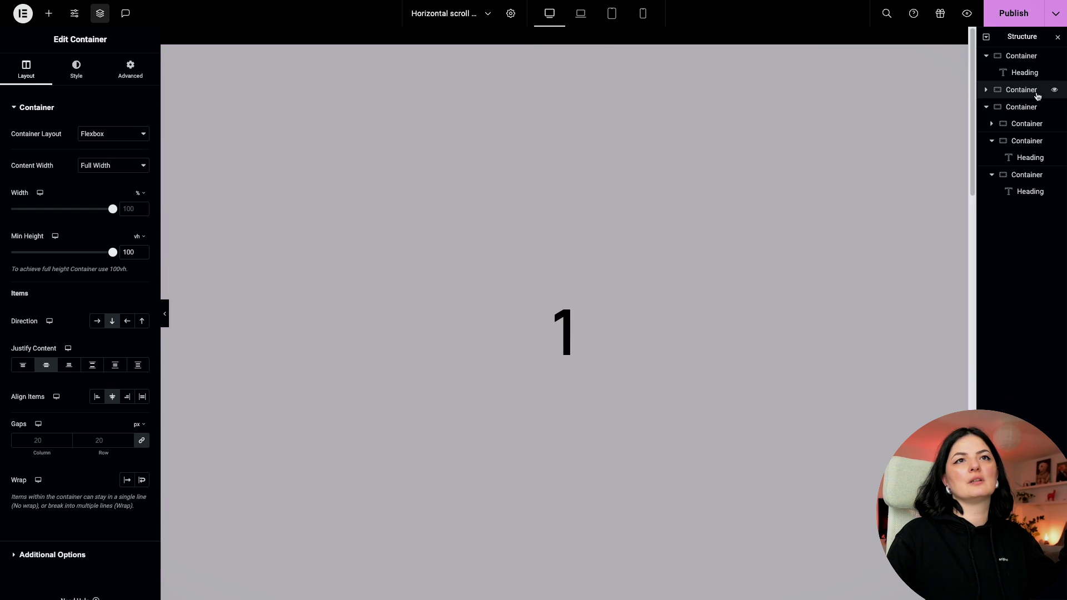
drag(1021, 89, 1029, 214)
scroll(731, 389, down, 2)
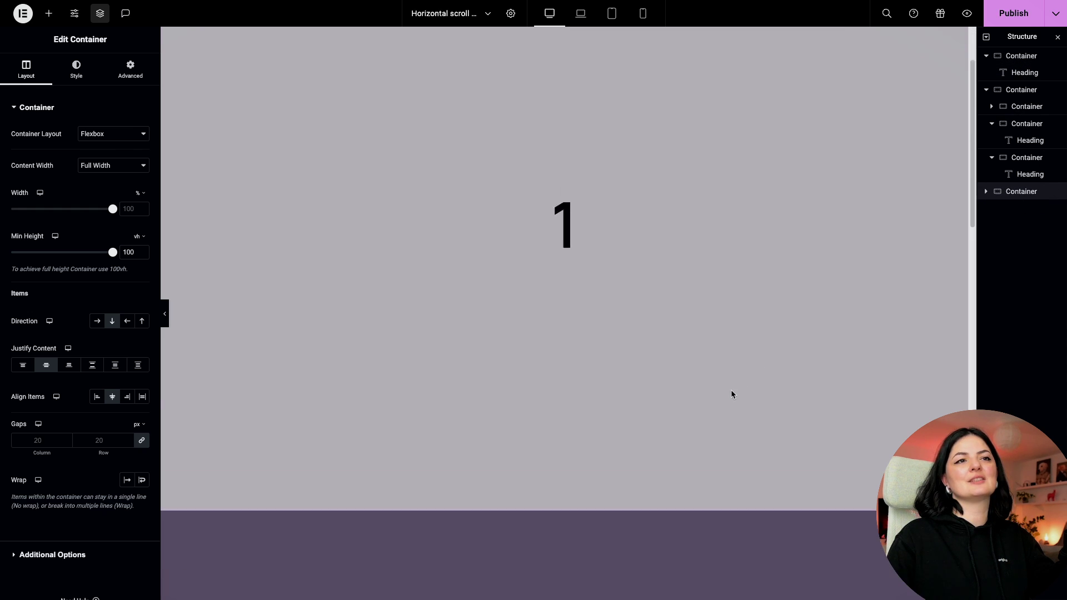
scroll(731, 392, up, 2)
scroll(732, 395, down, 4)
scroll(706, 372, up, 2)
Step: Retitle the copied panel's heading 'THE END' and publish with Ctrl+S
click(568, 266)
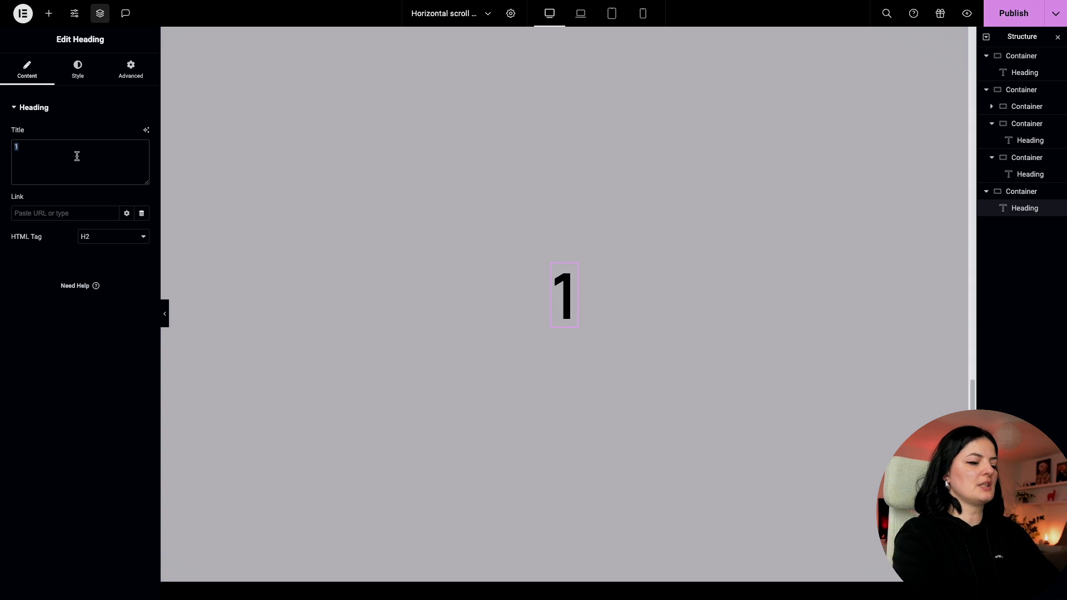
key(Caps_Lock)
text(THE END)
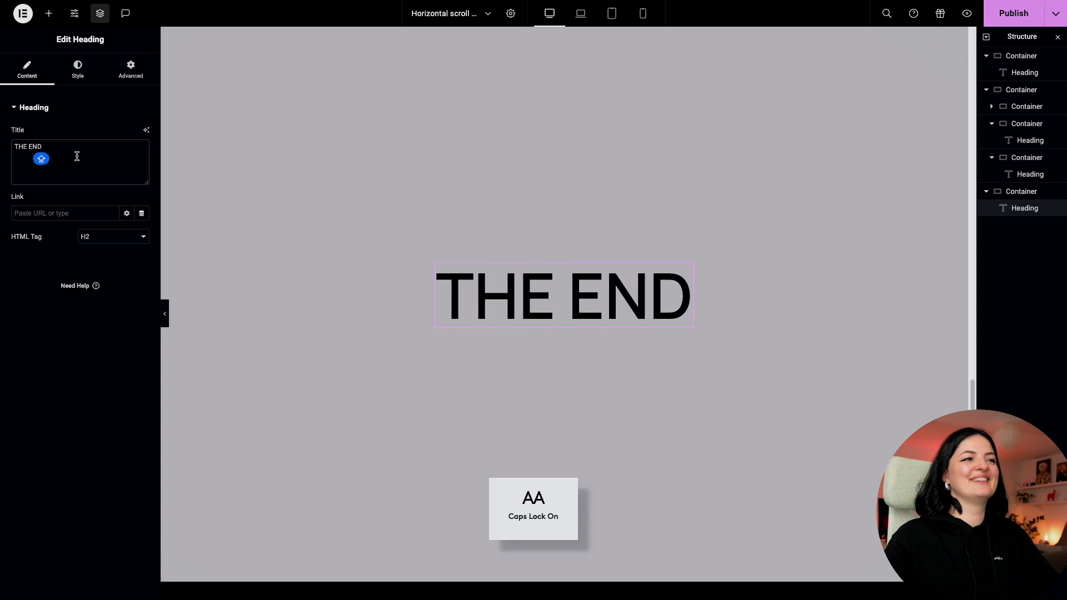
key(ctrl+s)
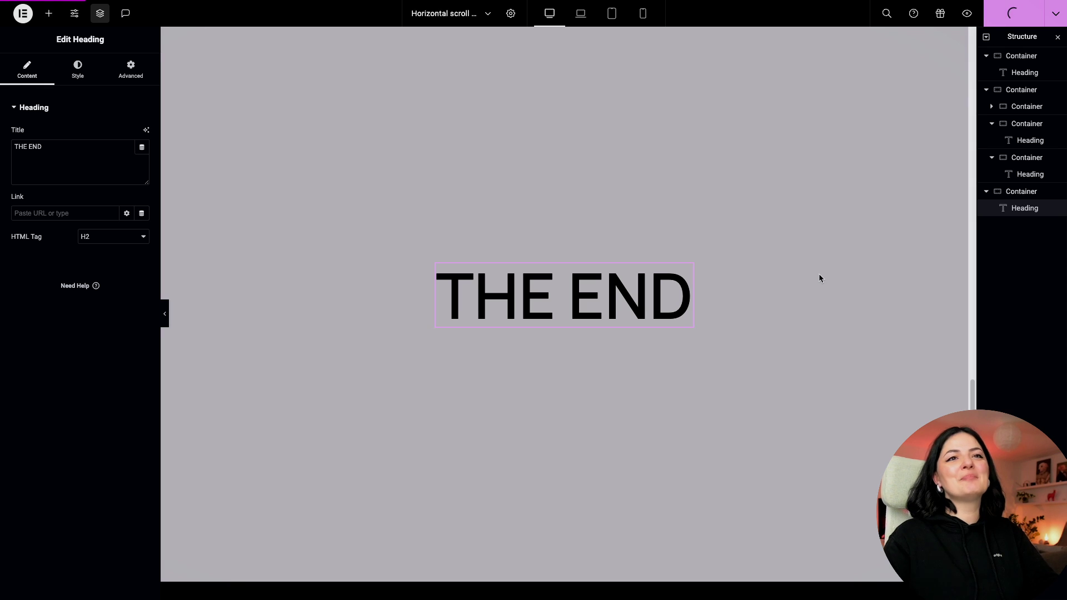
Step: Add an HTML widget below the last panel and paste in the GSAP ScrollTrigger script
click(49, 13)
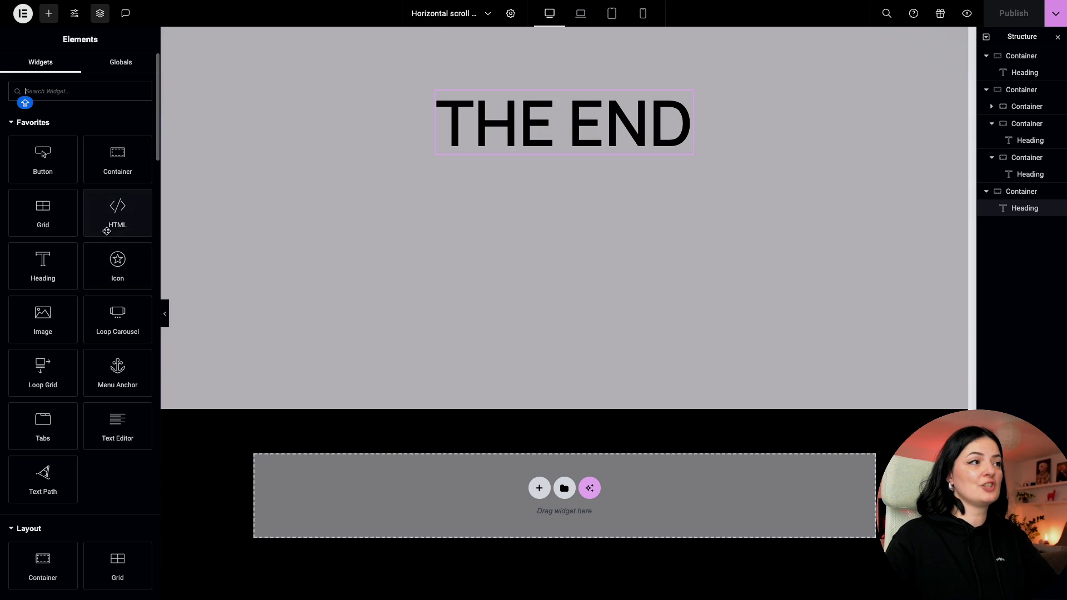
drag(116, 210, 372, 489)
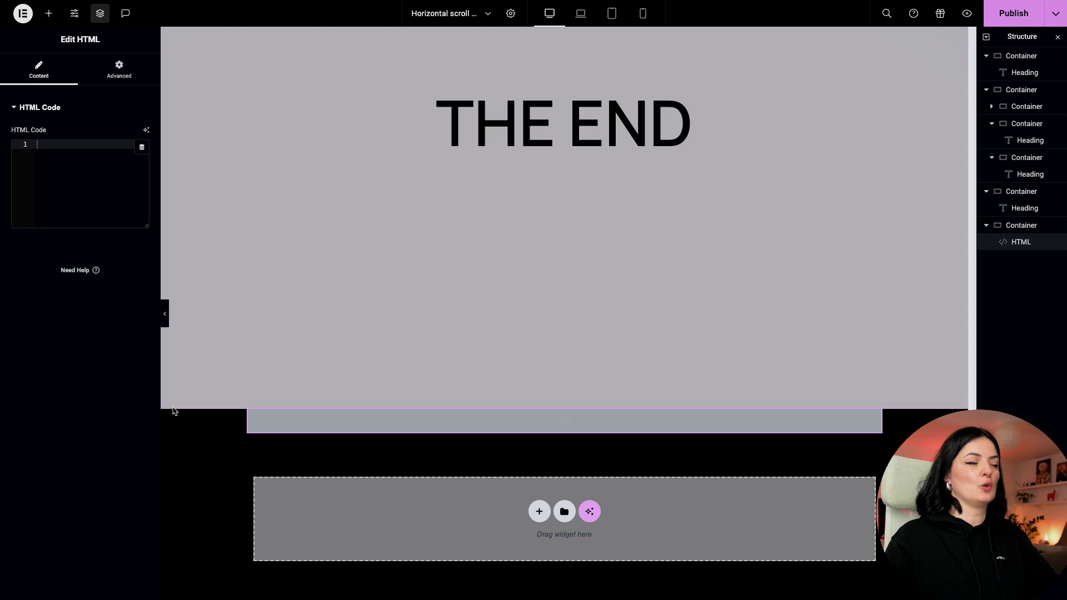
text(<script src="https://cdnjs.cloudflare.com/ajax/libs/gsap/3.9.1/gsap.min.js"></script> <script src="https://cdnjs.cloudflare.com/ajax/libs/gsap/3.9.1/ScrollTrigger.min.js"></script>   <script>   gsap.registerPlugin(ScrollTrigger);   let sections = gsap.utils.toArray(".panel");  gsap.to(sections, {   xPercent: -100 * (sections.length - 1),   ease: "none",    scrollTrigger: {     trigger: ".container",     pin: true,     markers:true,     scrub: 1,     snap: {       snapTo: 1 / (sections.length - 1),       duration: 0.05     },     end: "+=4500",     // snap: 1 / (sections.length - 3), //   end: () => document.querySelector(".container").offsetWidth   } });    </script>)
Step: Widen the editing panel to review the script's .panel and .container selectors, then publish
drag(159, 250, 303, 250)
click(181, 330)
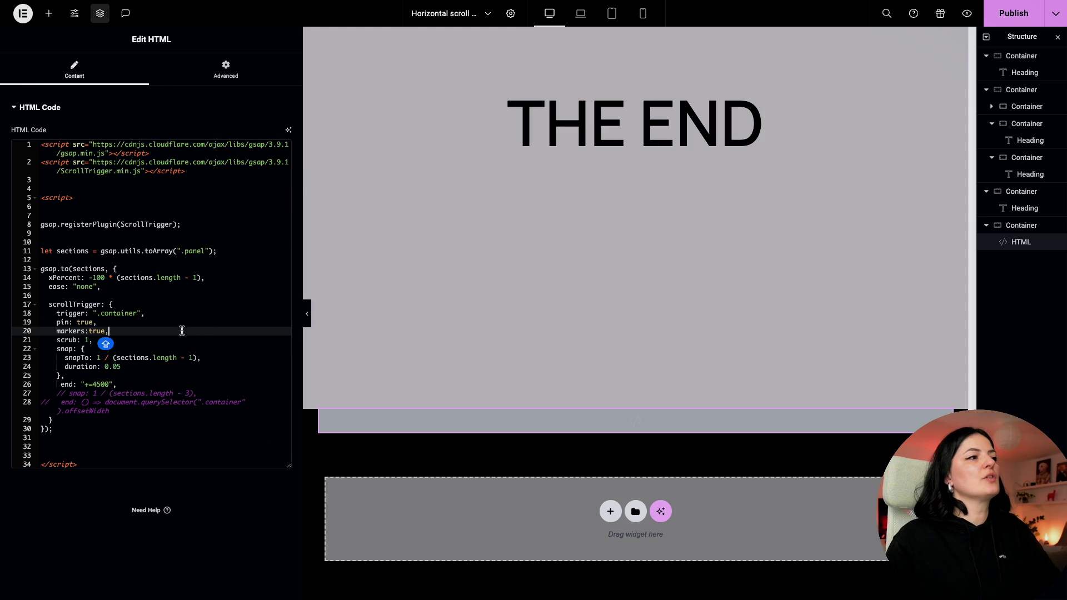
click(190, 251)
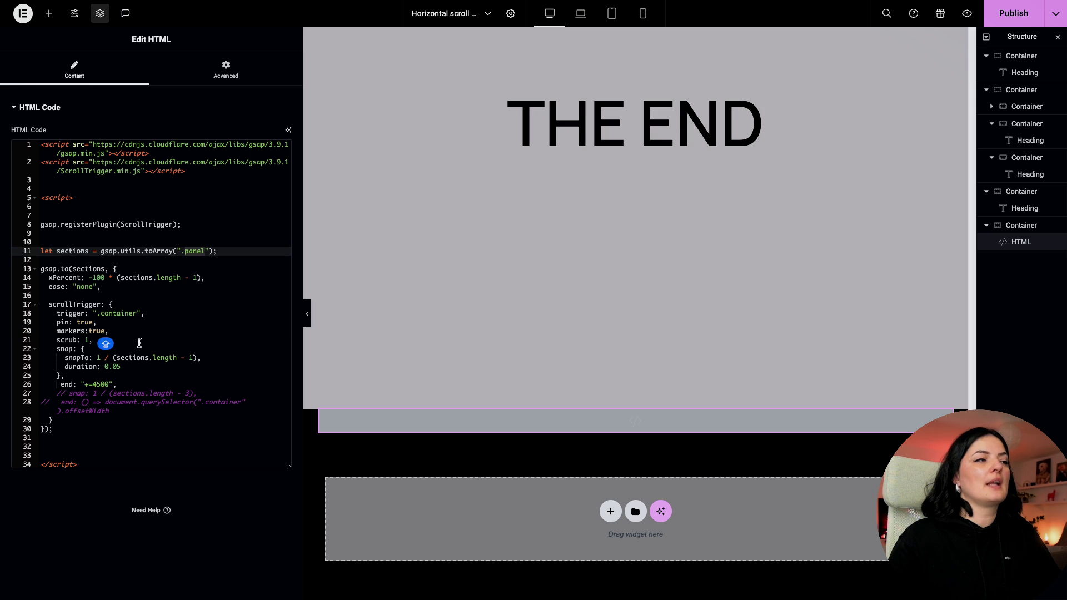
click(104, 314)
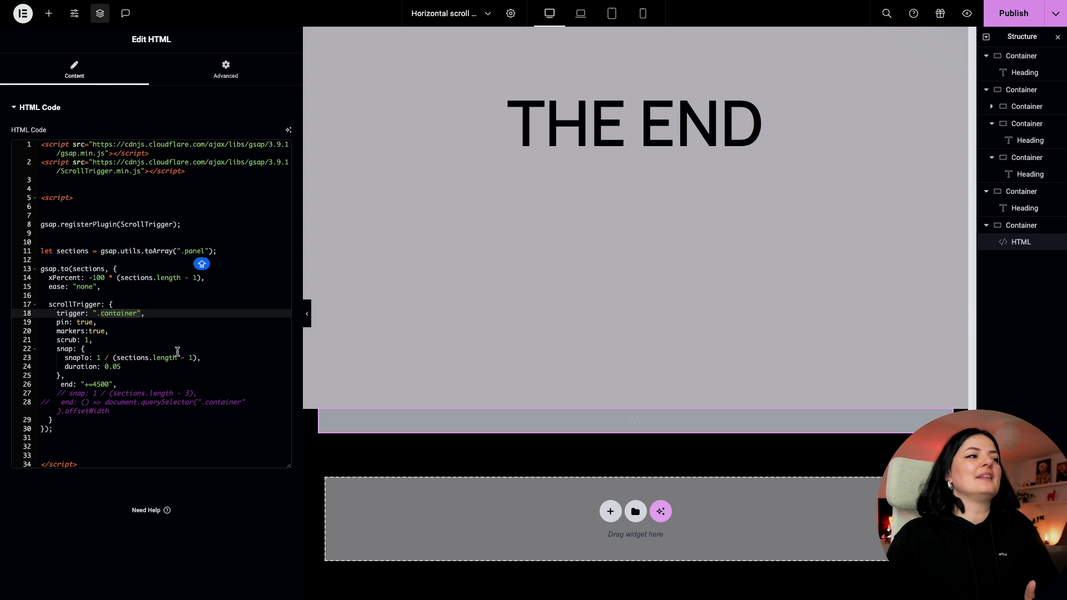
click(78, 420)
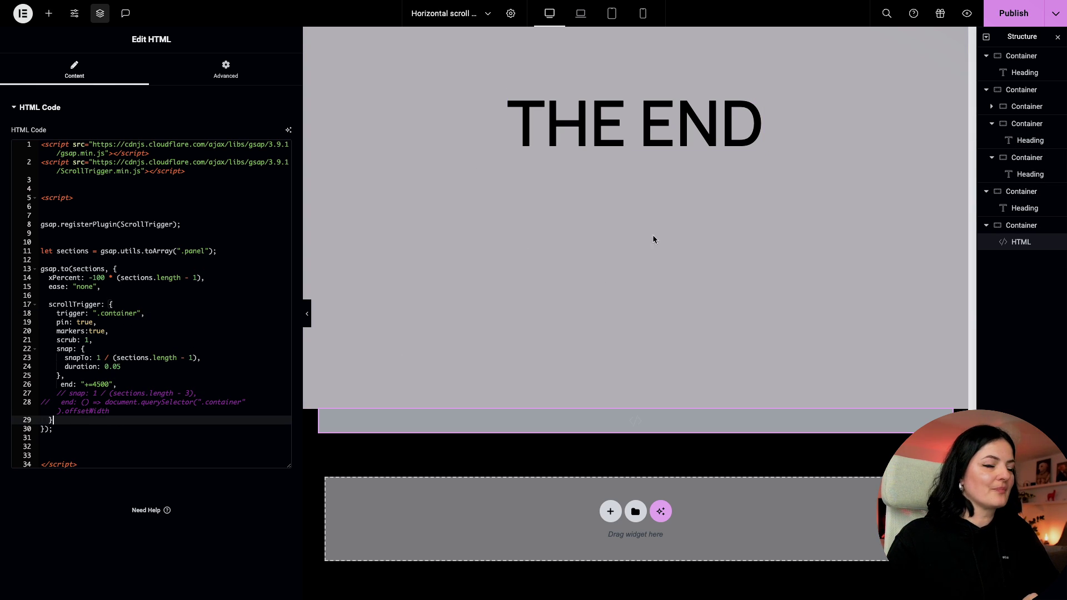
key(ctrl+s)
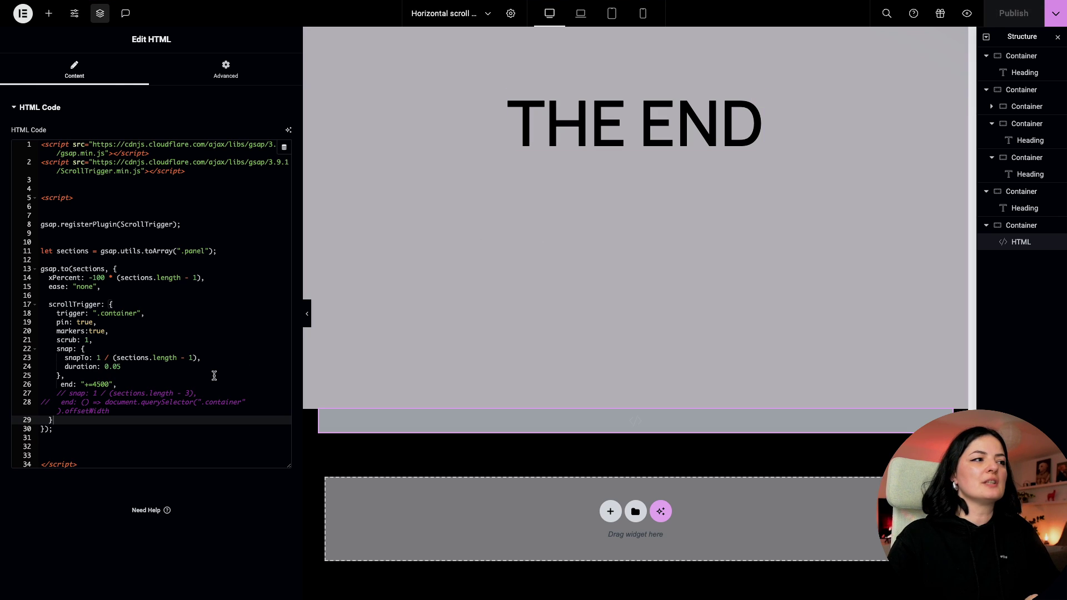
Step: Preview the live page and scroll down to watch panels 2, 3 and 4 slide horizontally
click(967, 16)
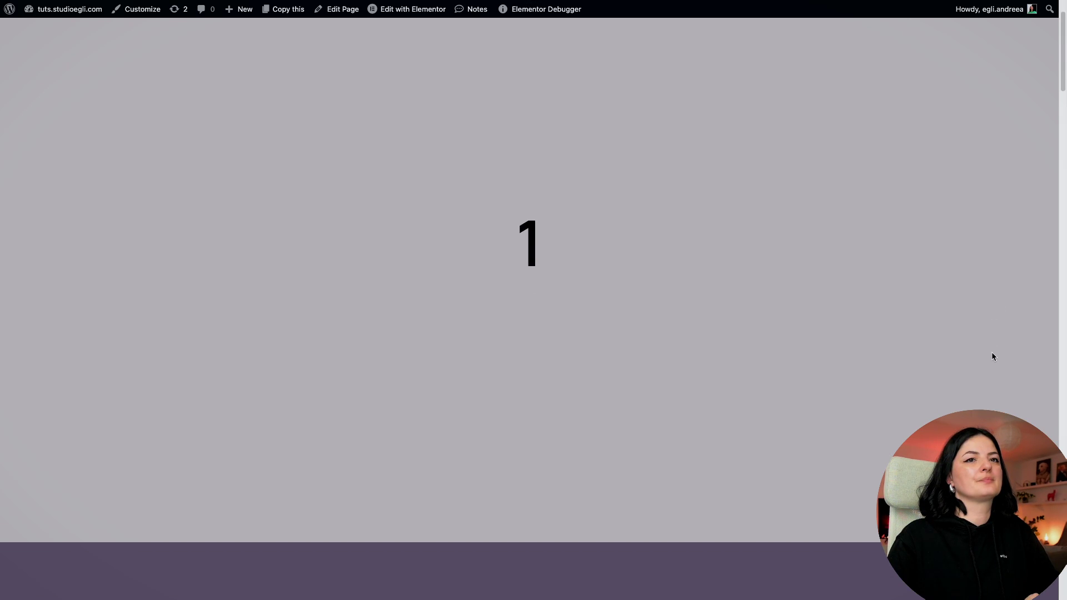
scroll(992, 353, down, 2)
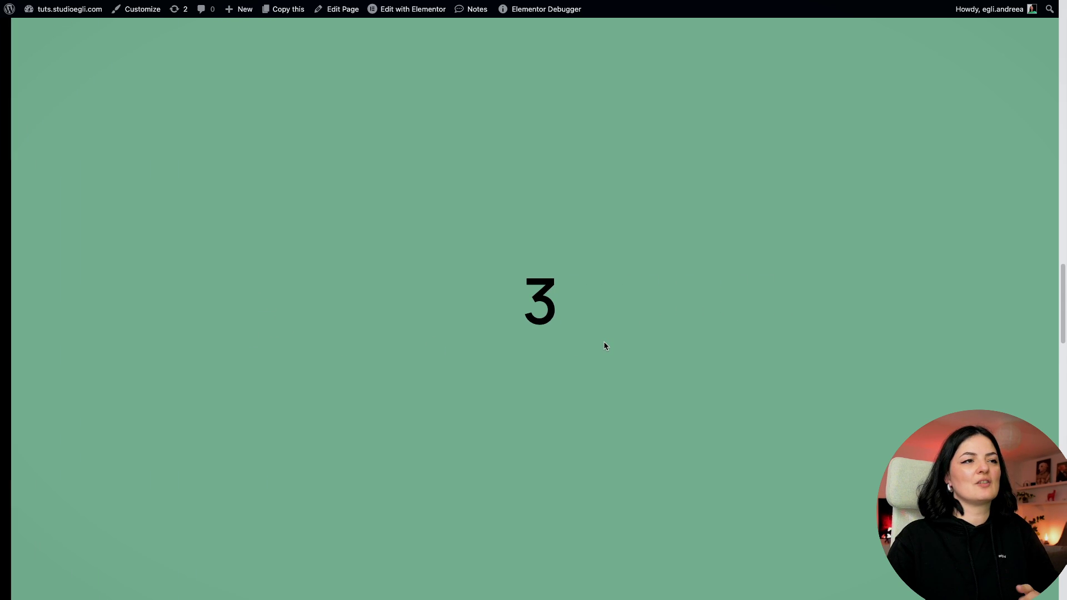
scroll(605, 343, down, 3)
scroll(604, 343, down, 5)
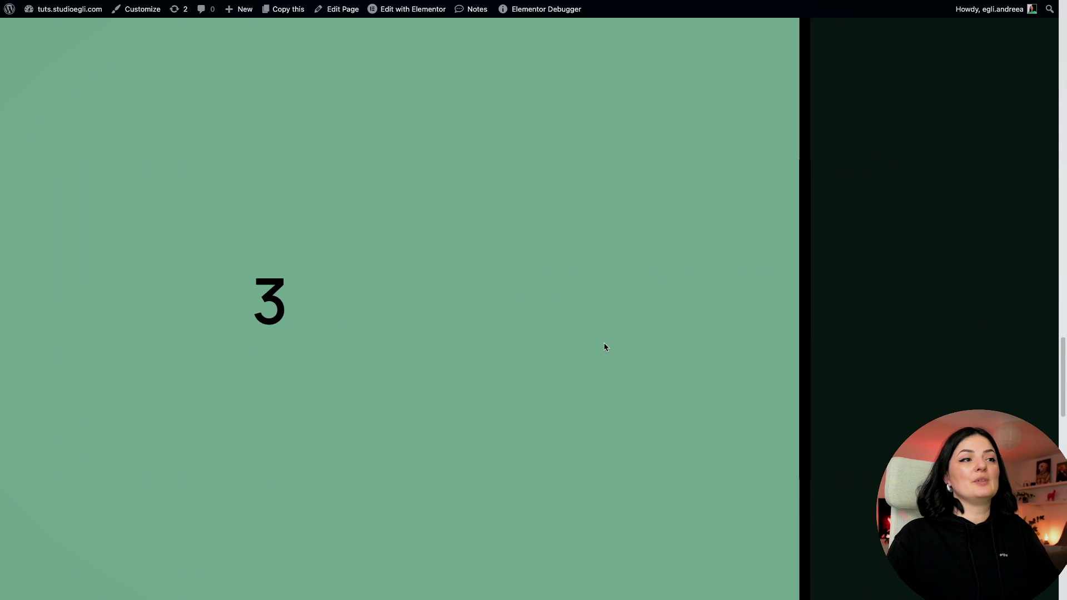
scroll(606, 348, down, 5)
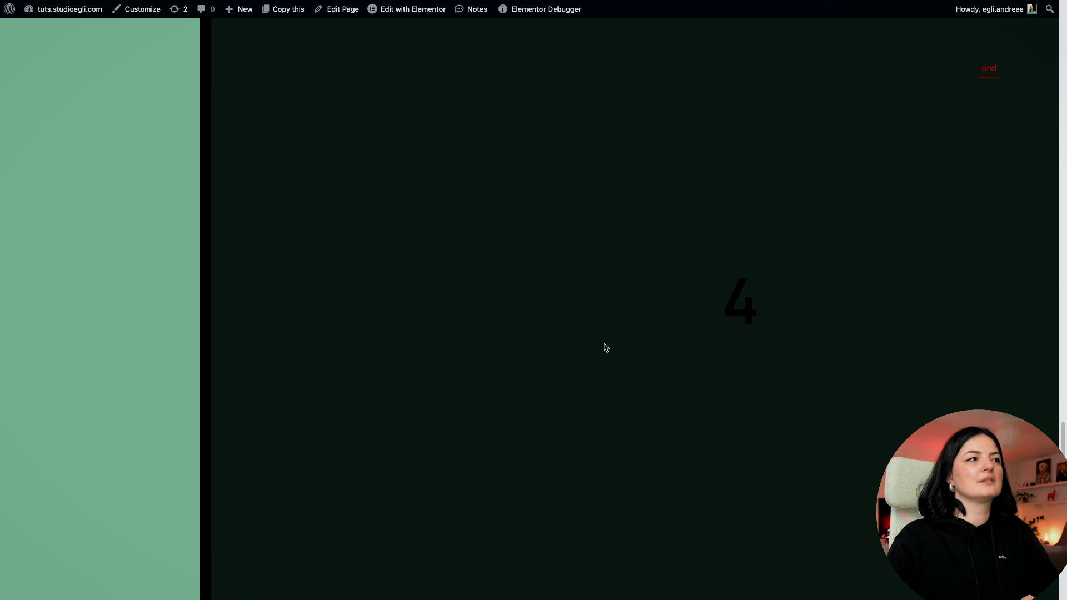
scroll(605, 349, up, 10)
scroll(604, 349, up, 10)
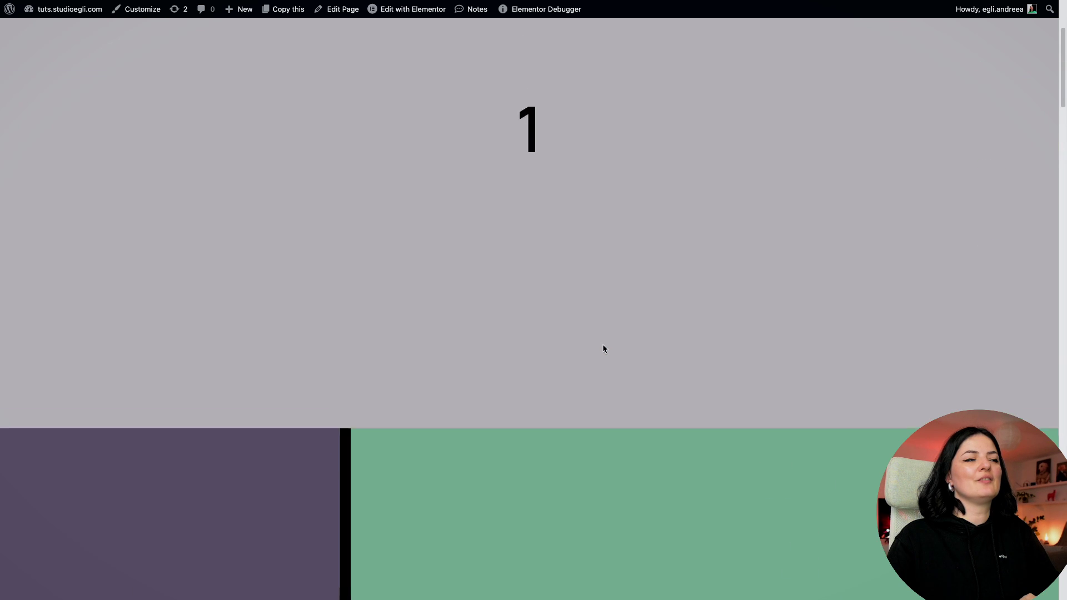
scroll(603, 348, down, 5)
scroll(604, 349, down, 6)
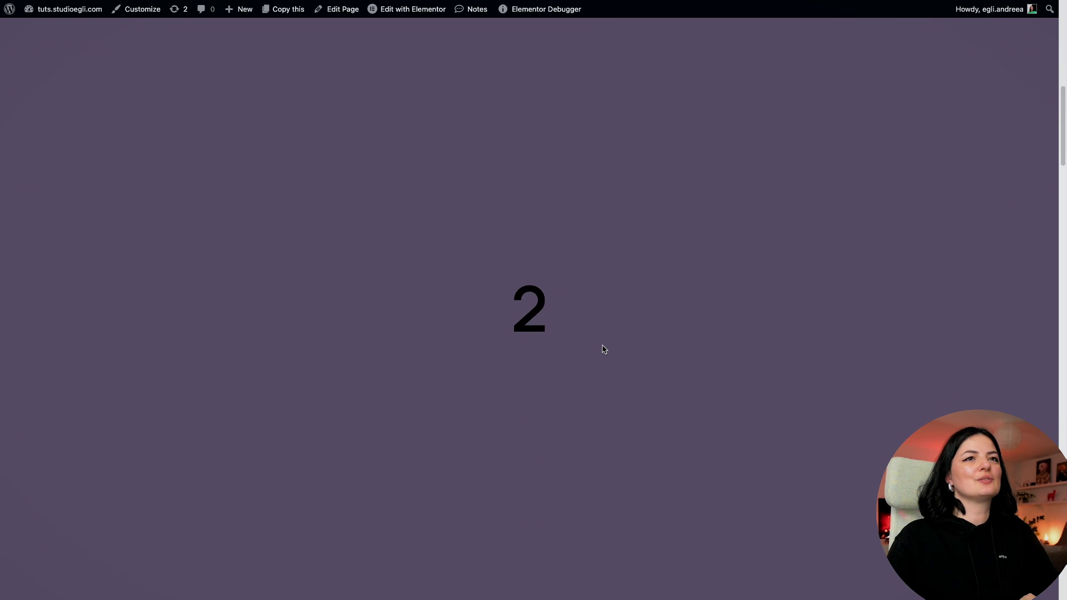
scroll(604, 349, down, 5)
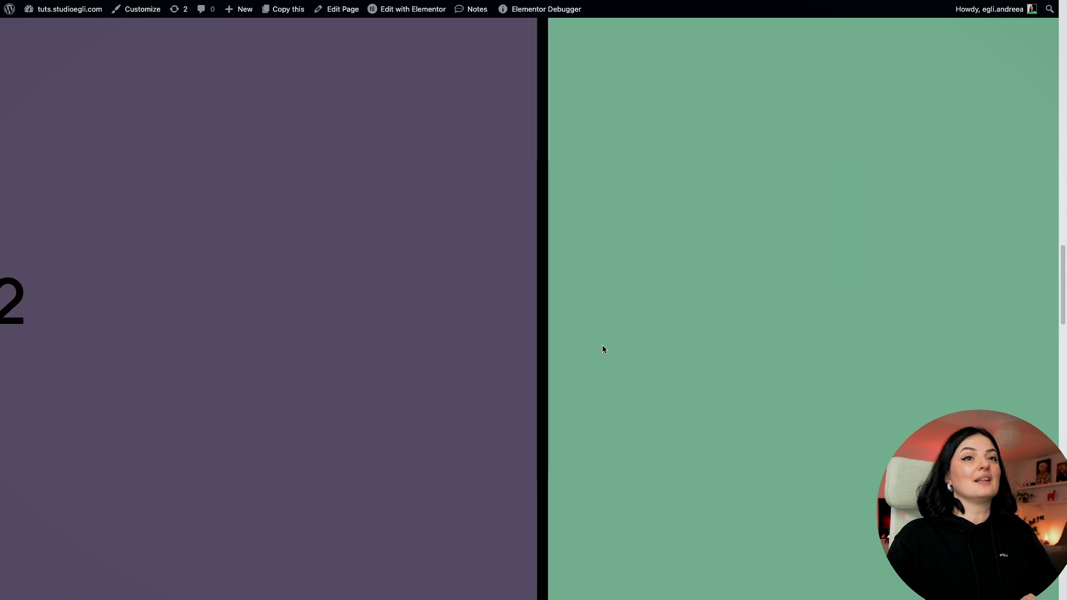
scroll(604, 350, down, 5)
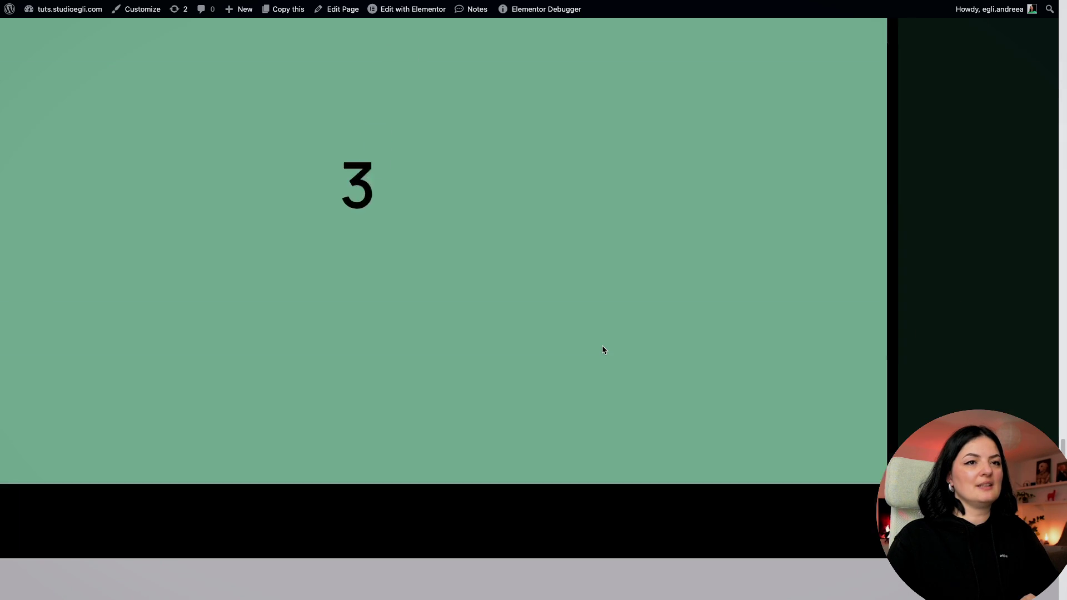
scroll(604, 350, up, 5)
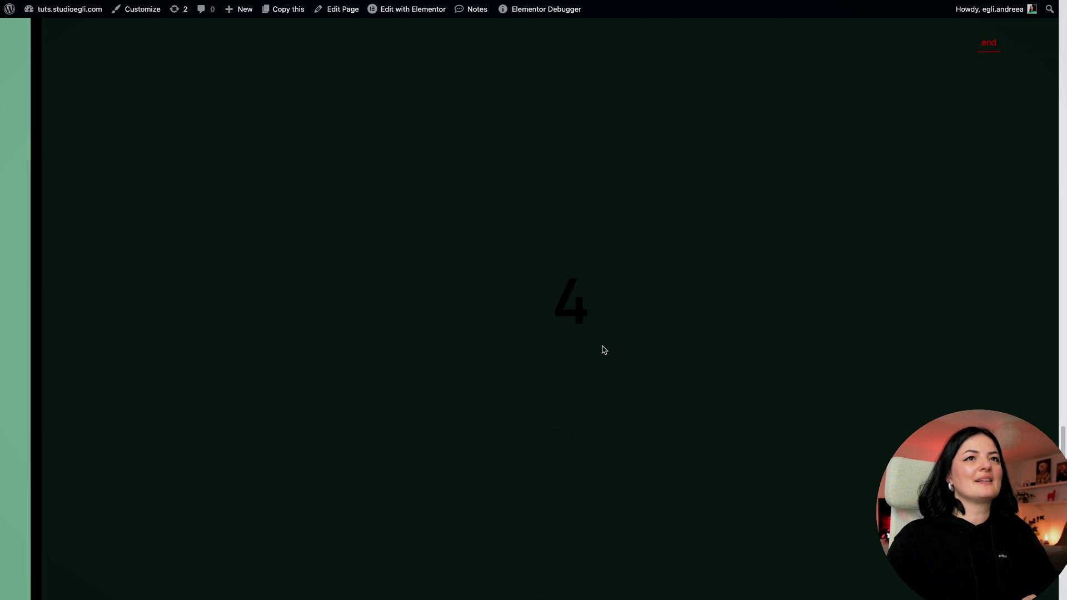
Step: Return to the Elementor editor and collapse the panel containers in the Navigator
mouse_move(59, 506)
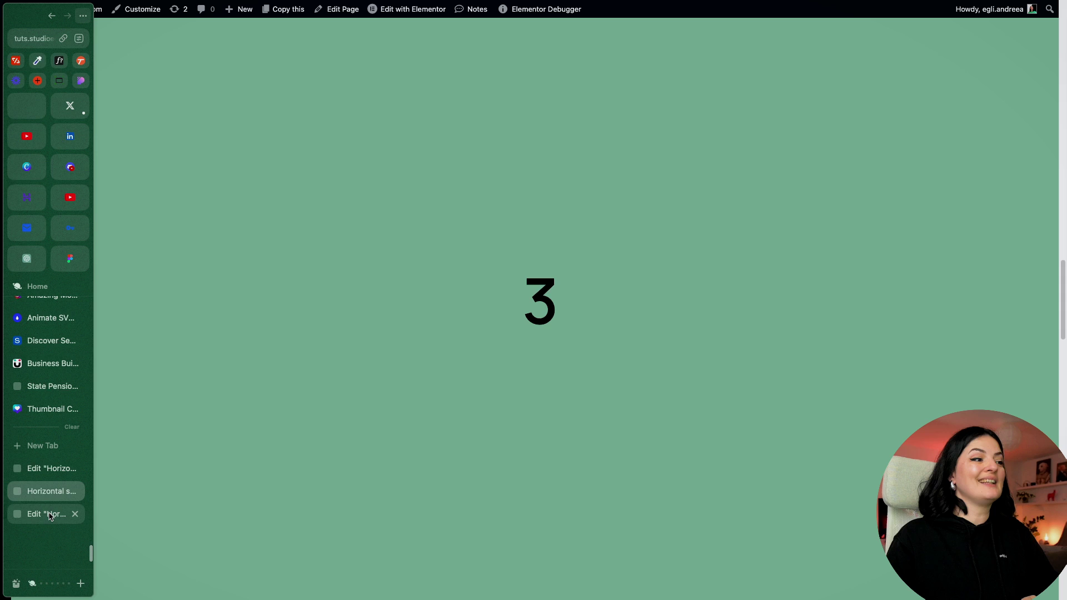
click(38, 472)
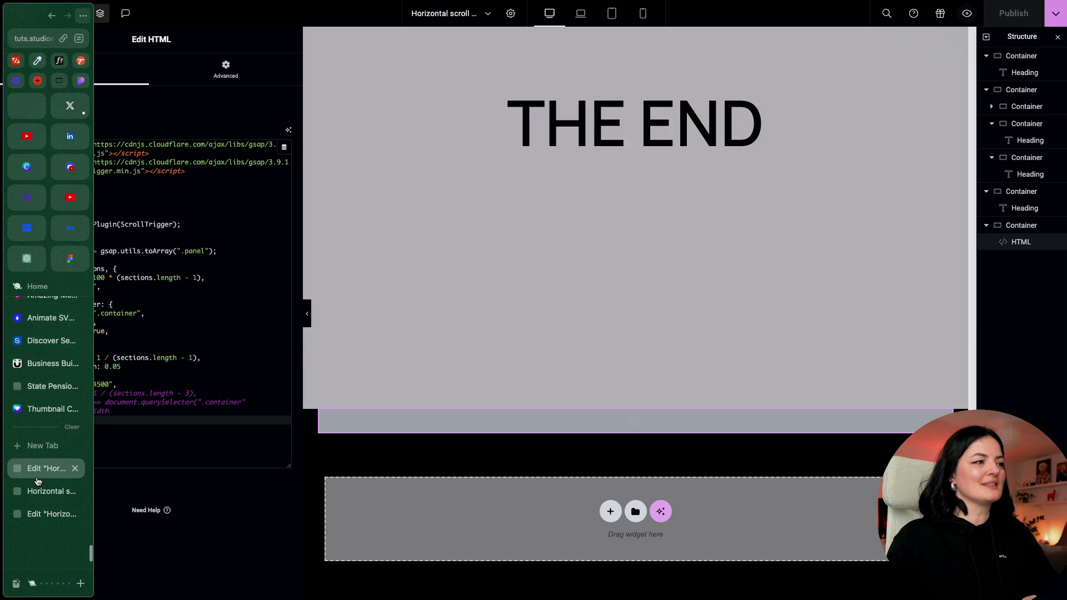
click(39, 491)
scroll(768, 273, down, 4)
scroll(771, 277, down, 5)
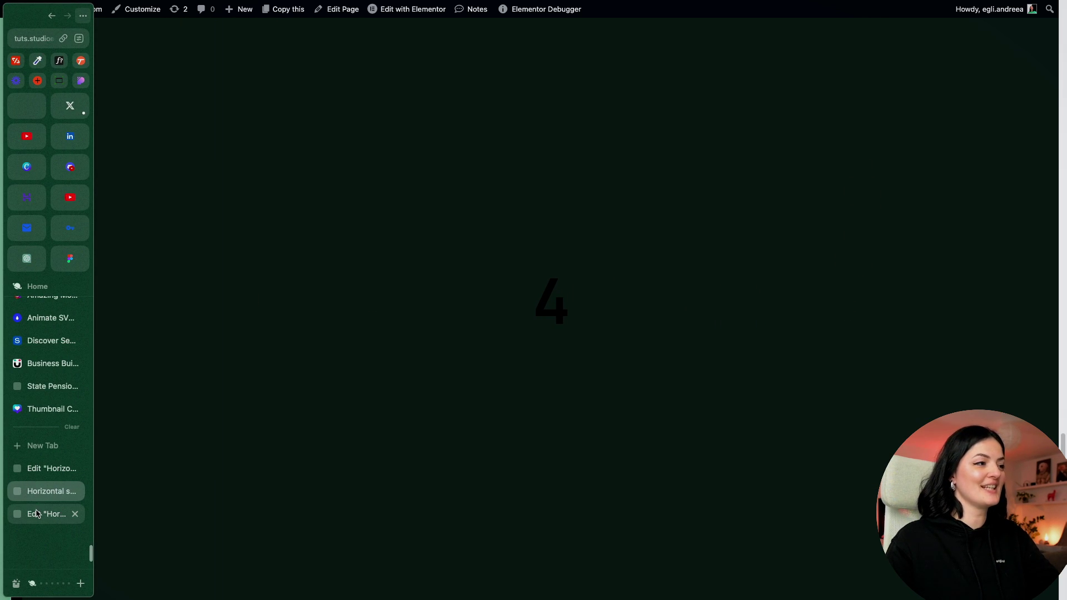
click(39, 514)
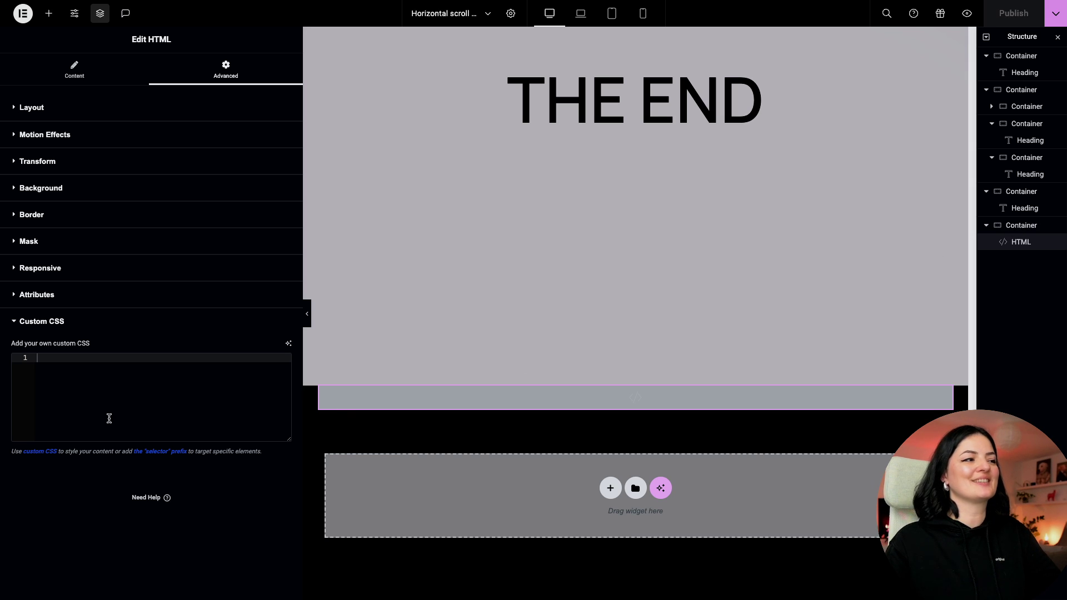
click(992, 123)
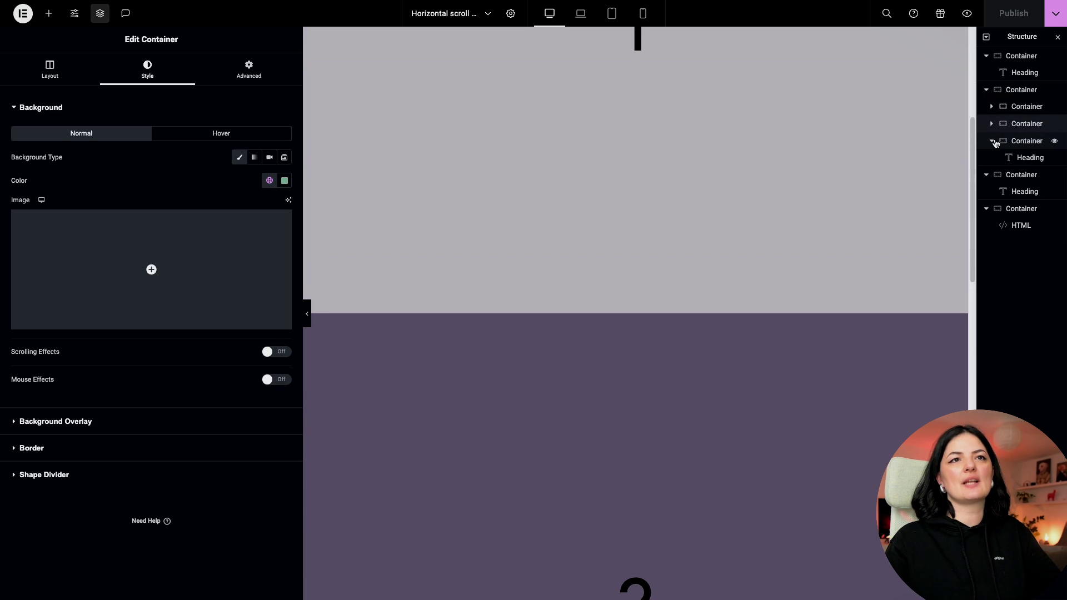
click(994, 141)
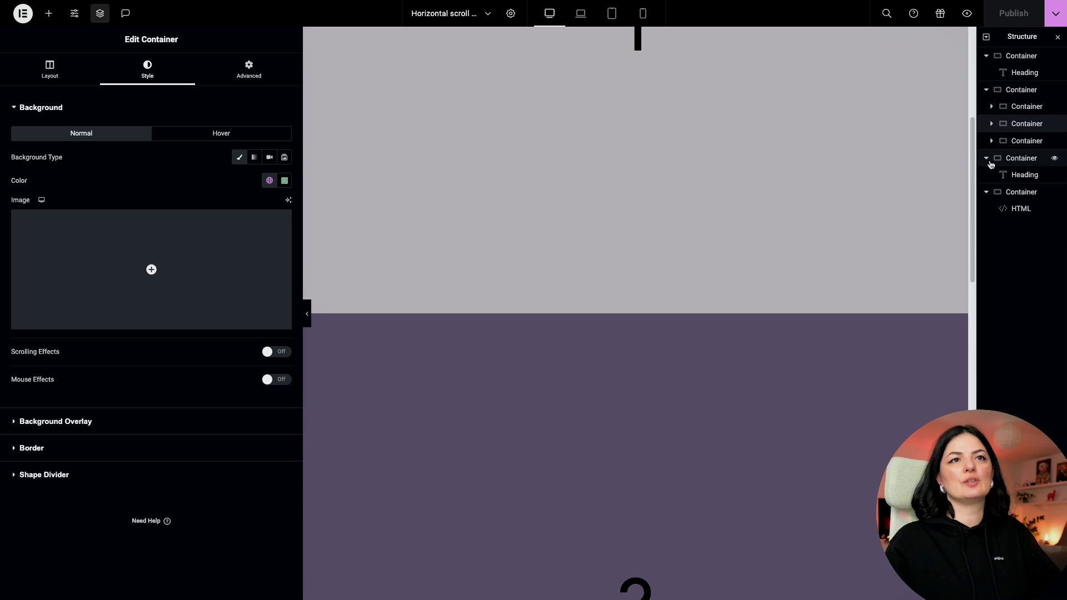
click(987, 159)
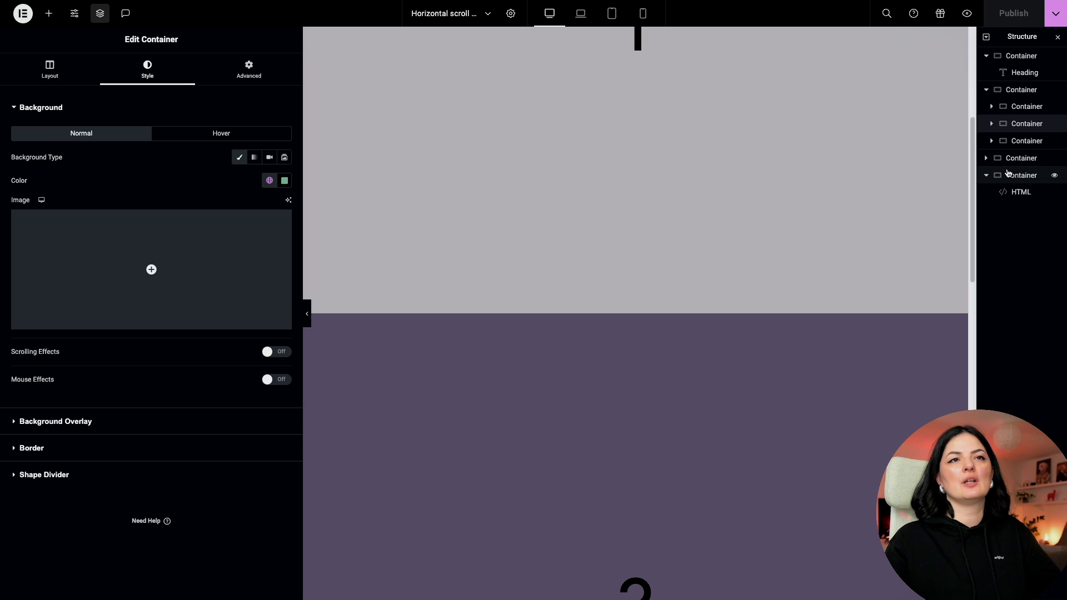
Step: Paste the .container rule (transition: 0s, overscroll-behavior: none) into the parent container's Custom CSS and publish
click(1013, 91)
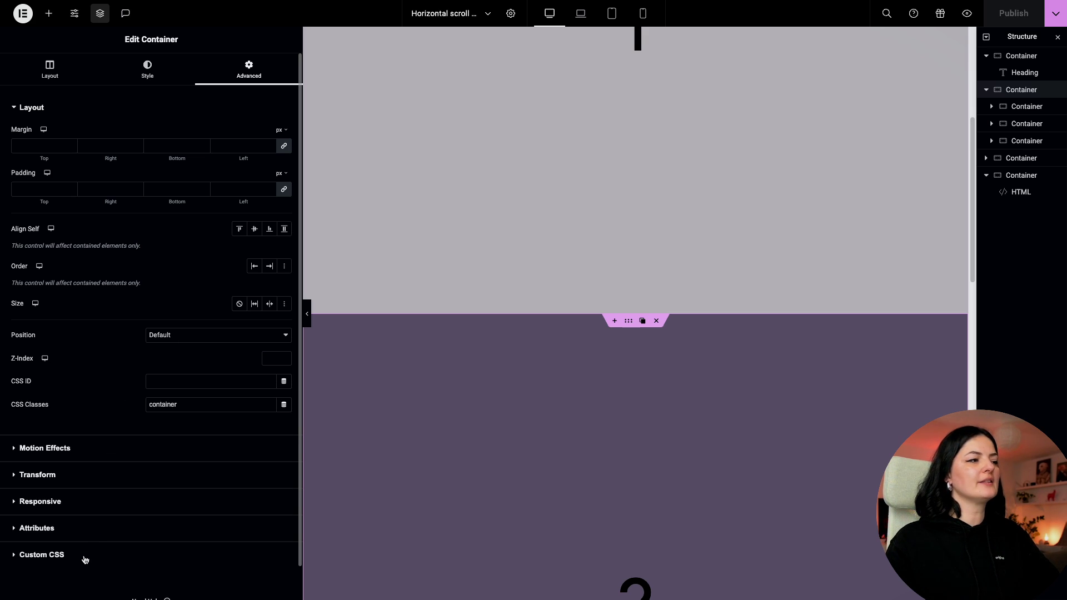
click(41, 554)
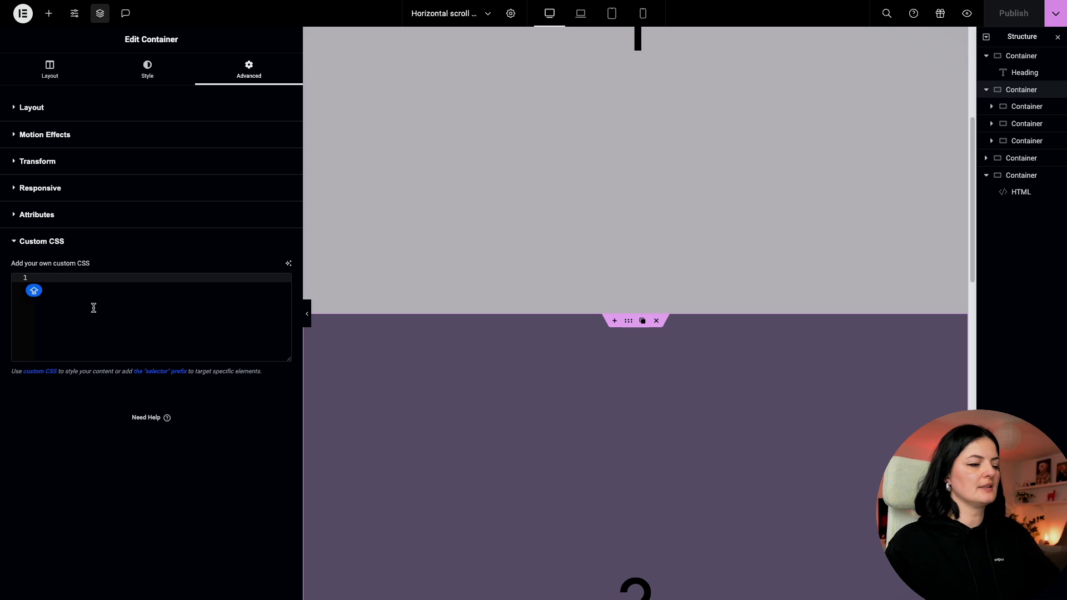
text(.container {     transition: 0s;     overscroll-behavior: none; })
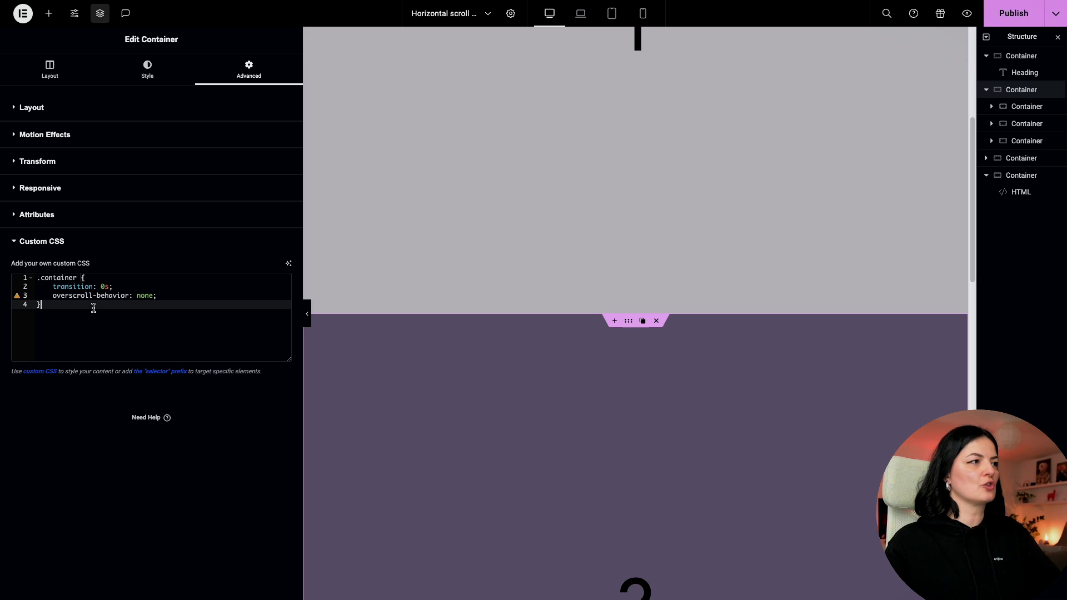
click(1012, 8)
Step: On the live page, scroll through panels 1–4 to THE END, jump back to the top, and scroll again
mouse_move(3, 345)
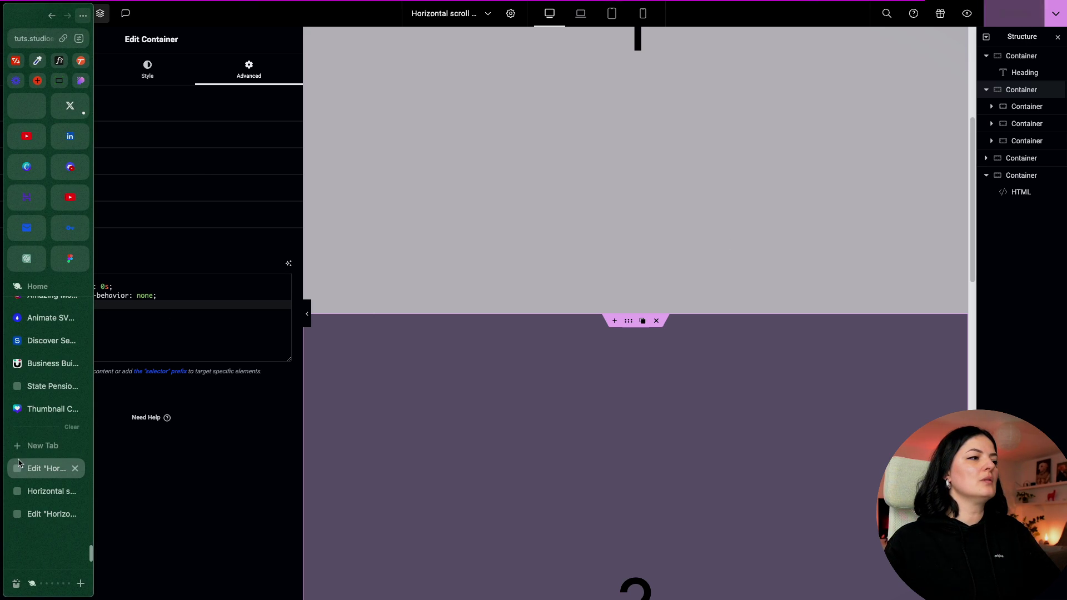
click(39, 491)
scroll(579, 339, down, 10)
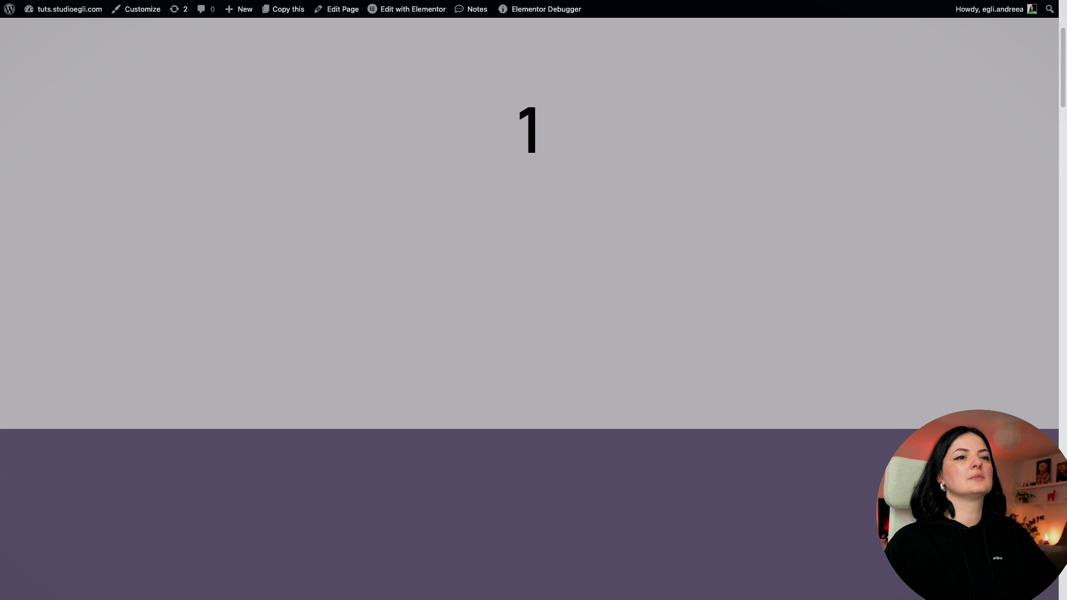
scroll(529, 300, down, 10)
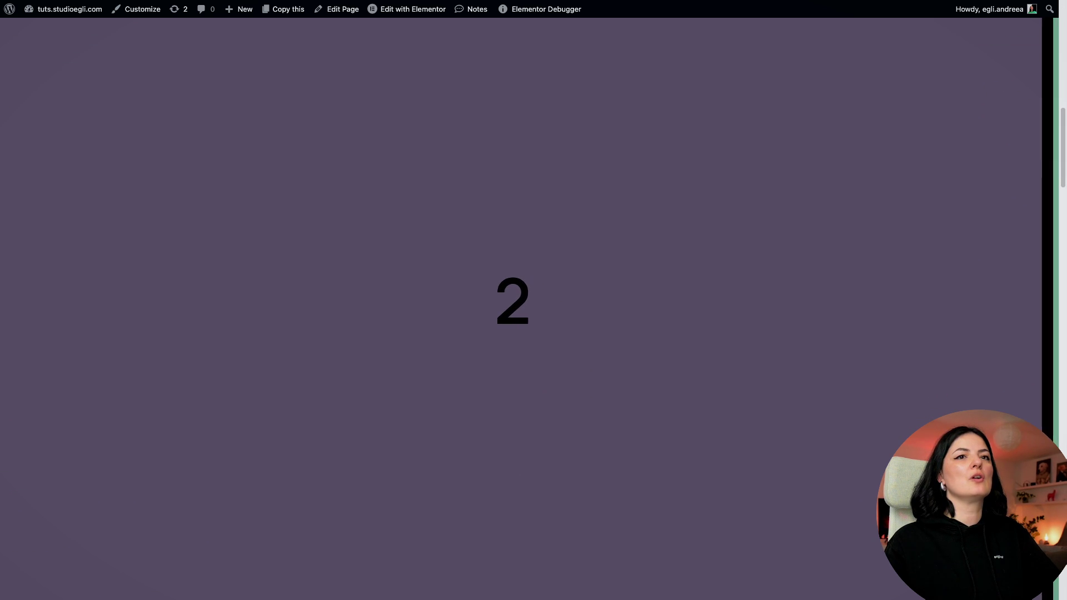
scroll(529, 300, down, 10)
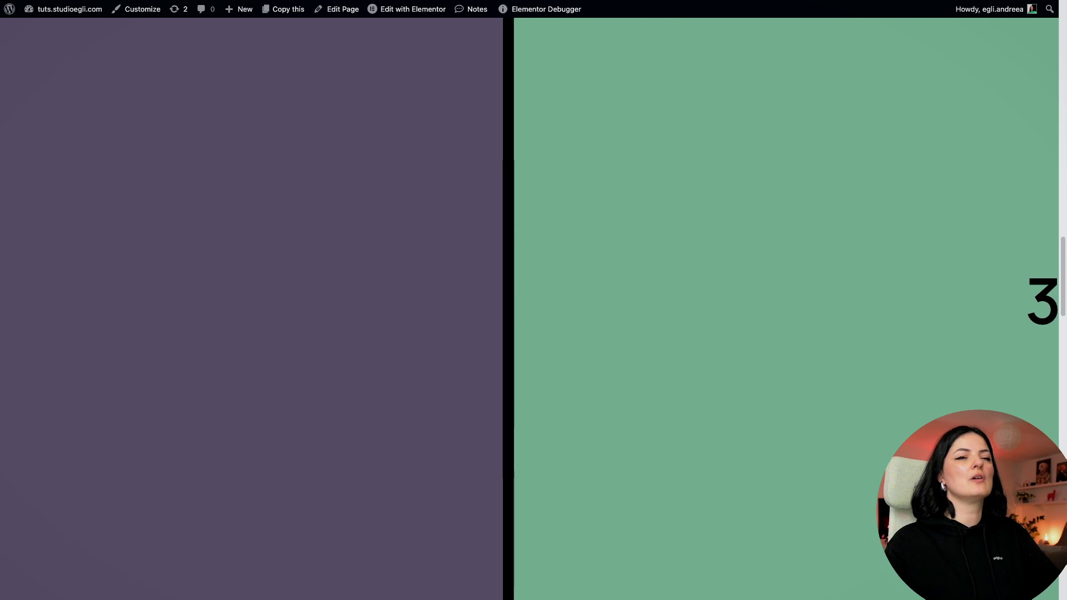
scroll(529, 300, down, 10)
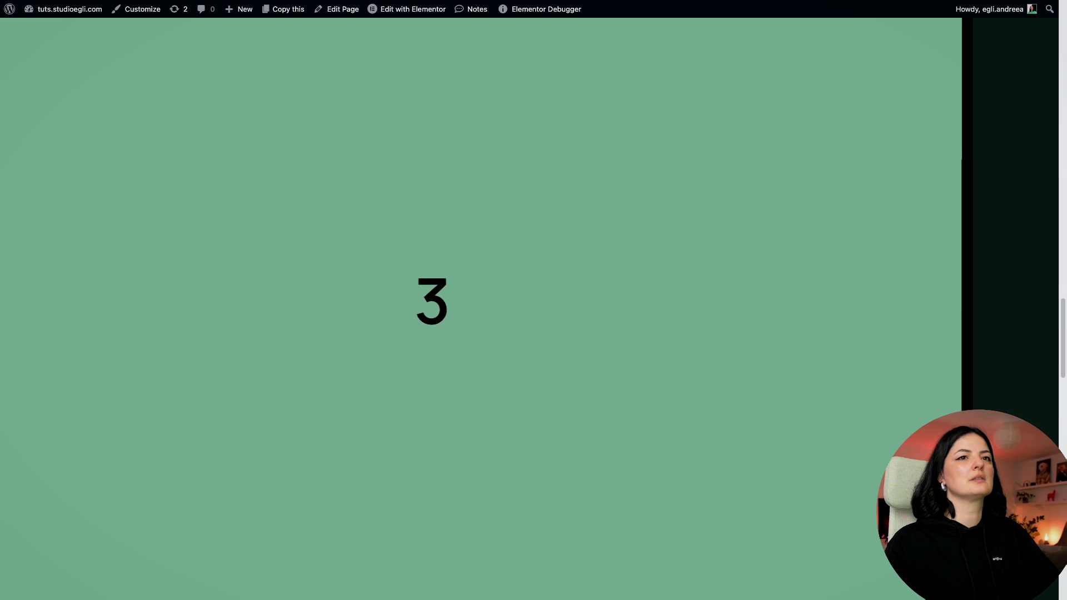
scroll(529, 300, down, 10)
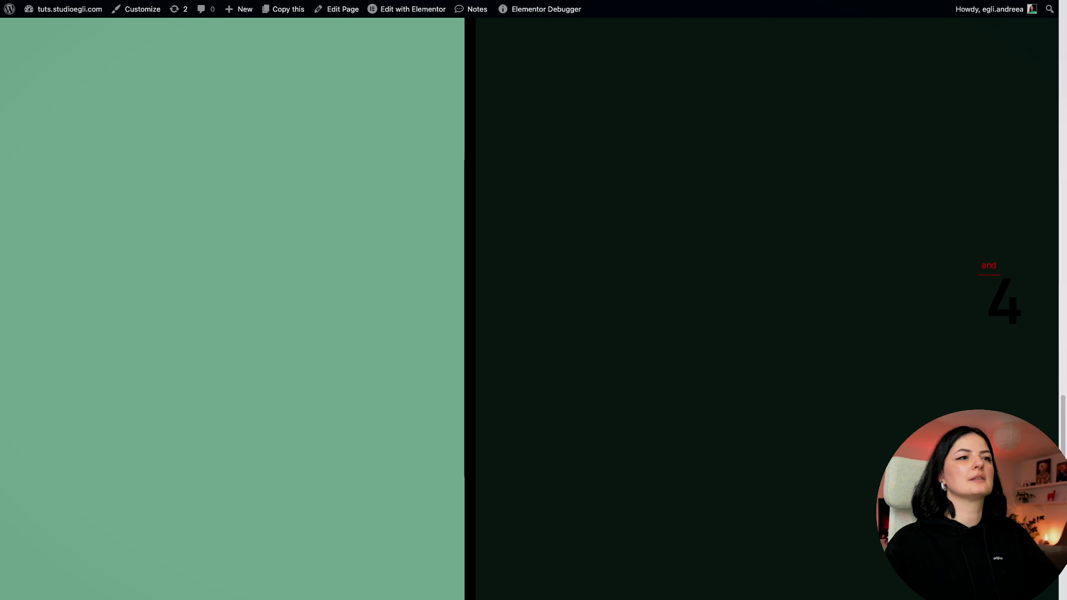
scroll(529, 300, down, 10)
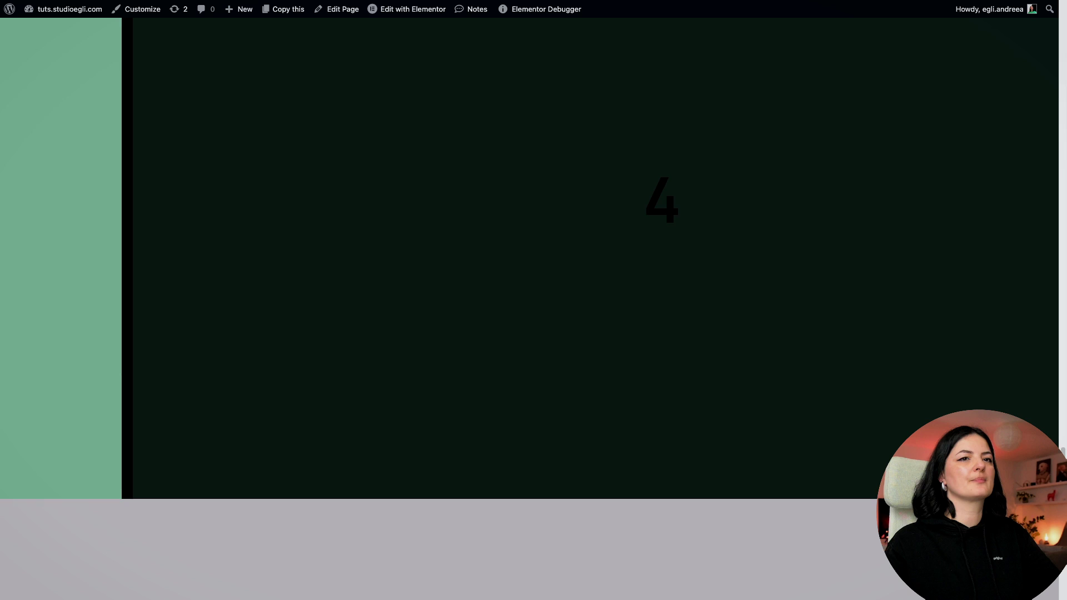
scroll(530, 300, down, 5)
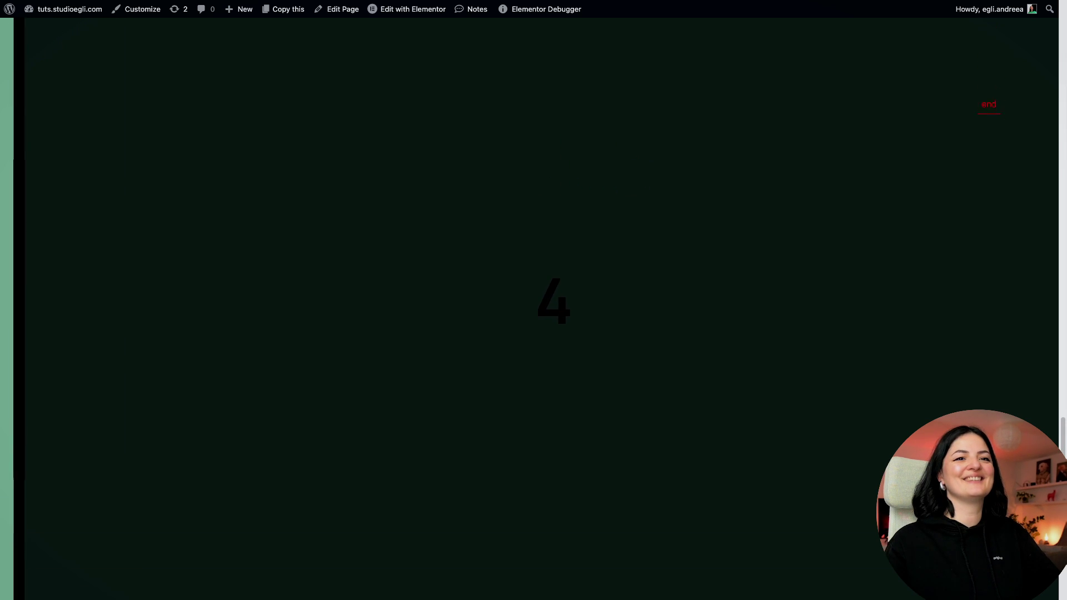
scroll(529, 300, up, 2)
scroll(529, 300, down, 5)
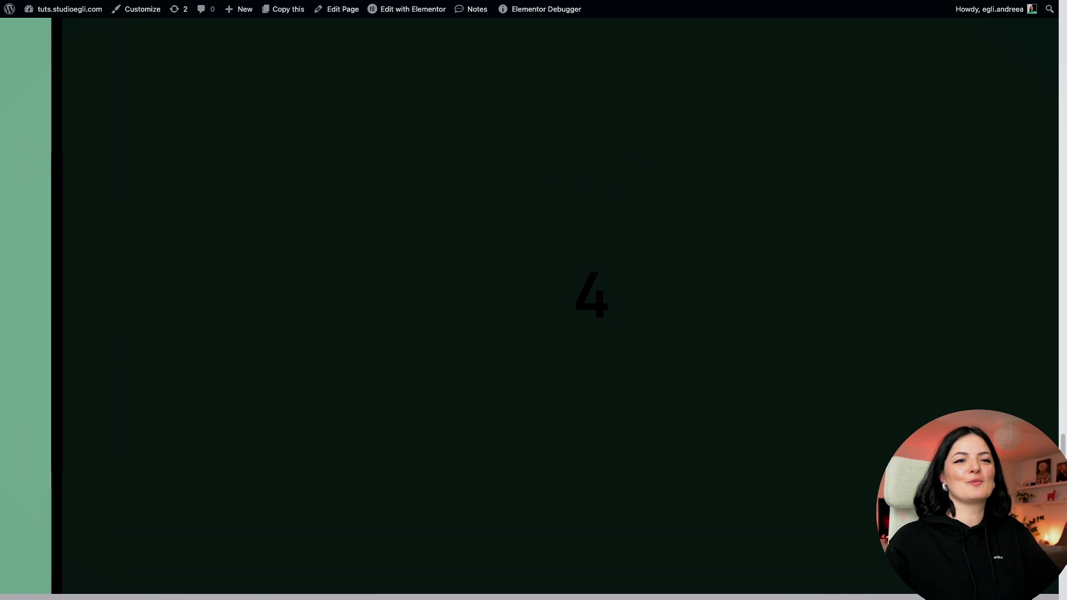
scroll(529, 301, down, 10)
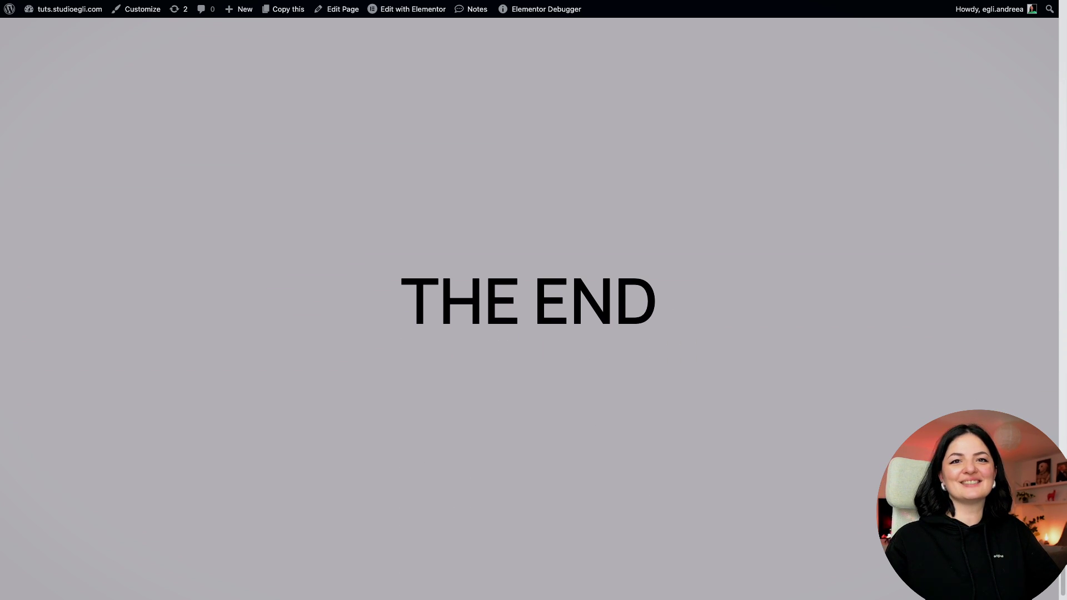
key(Home)
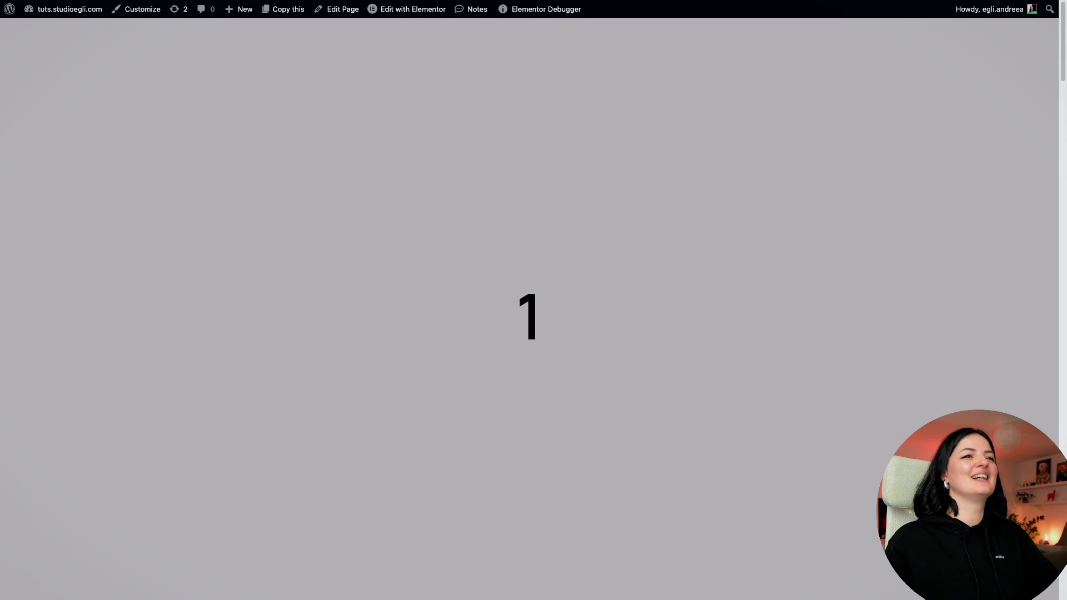
scroll(529, 300, down, 10)
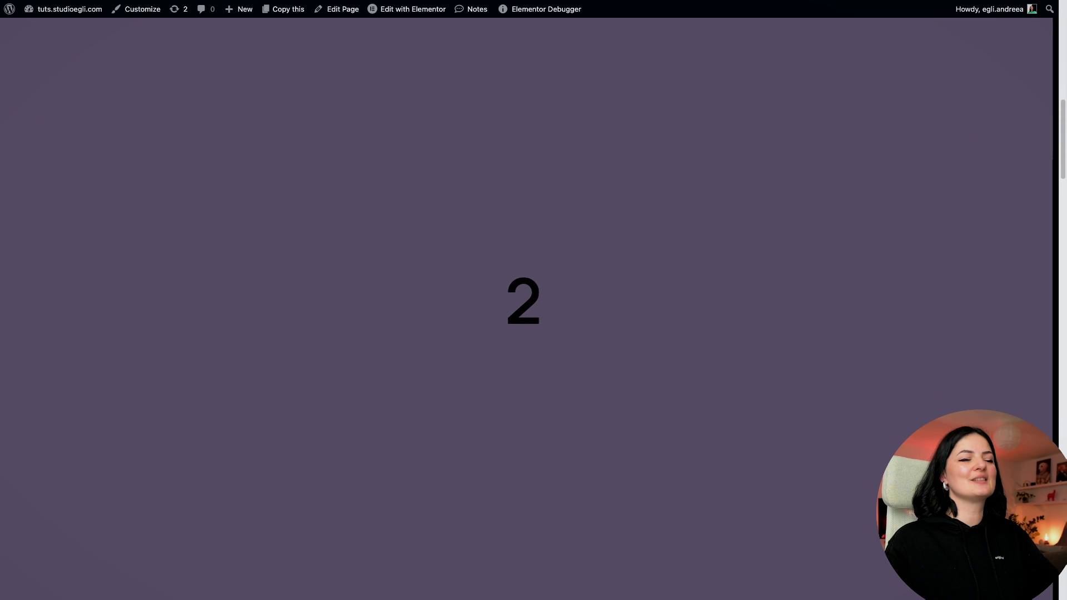
scroll(529, 300, down, 10)
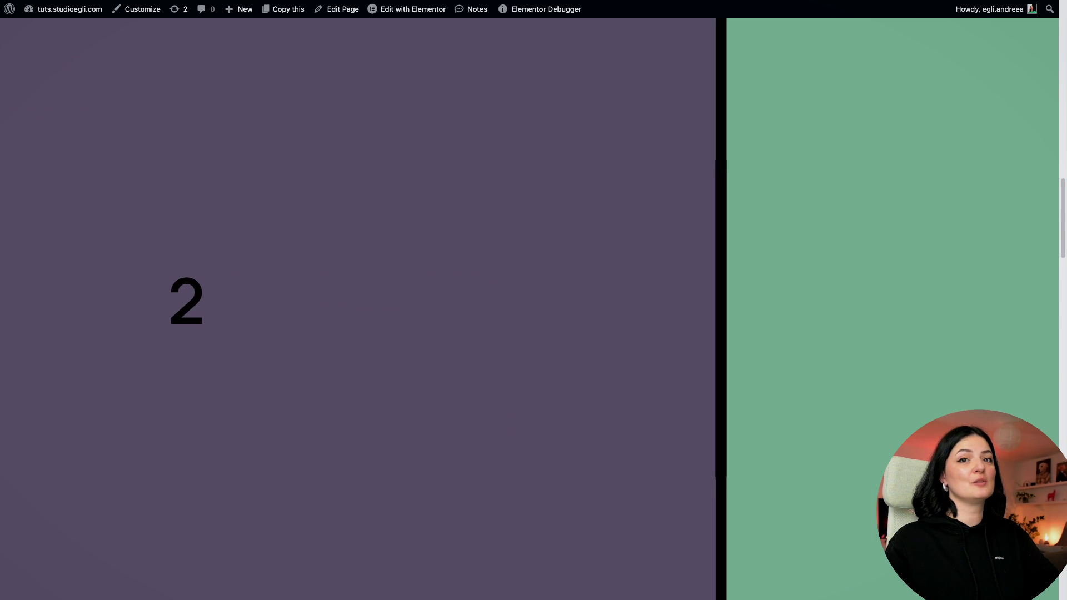
scroll(529, 301, down, 10)
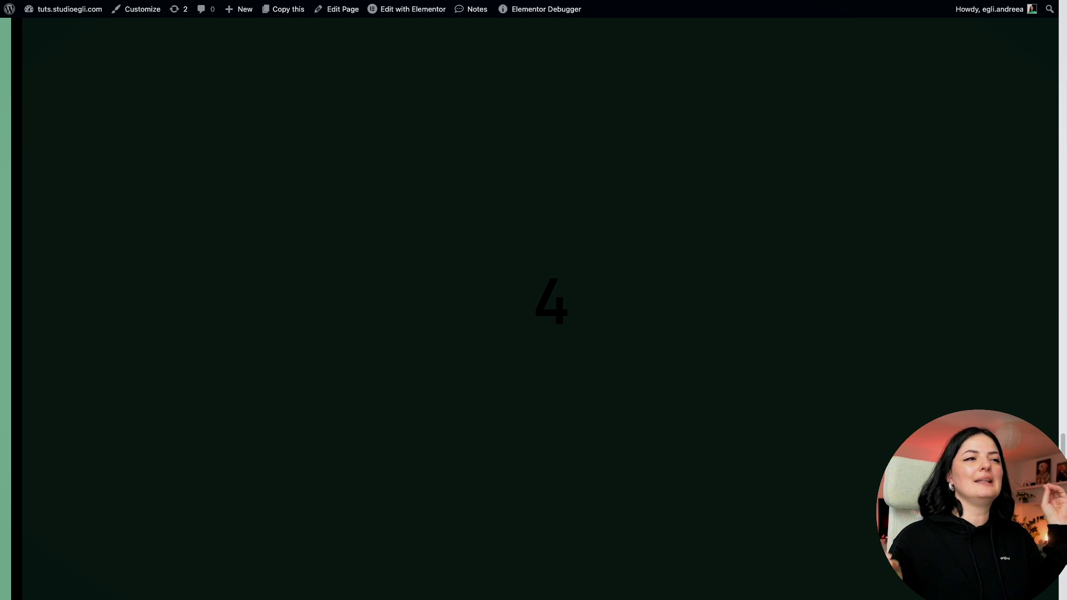
scroll(533, 300, up, 5)
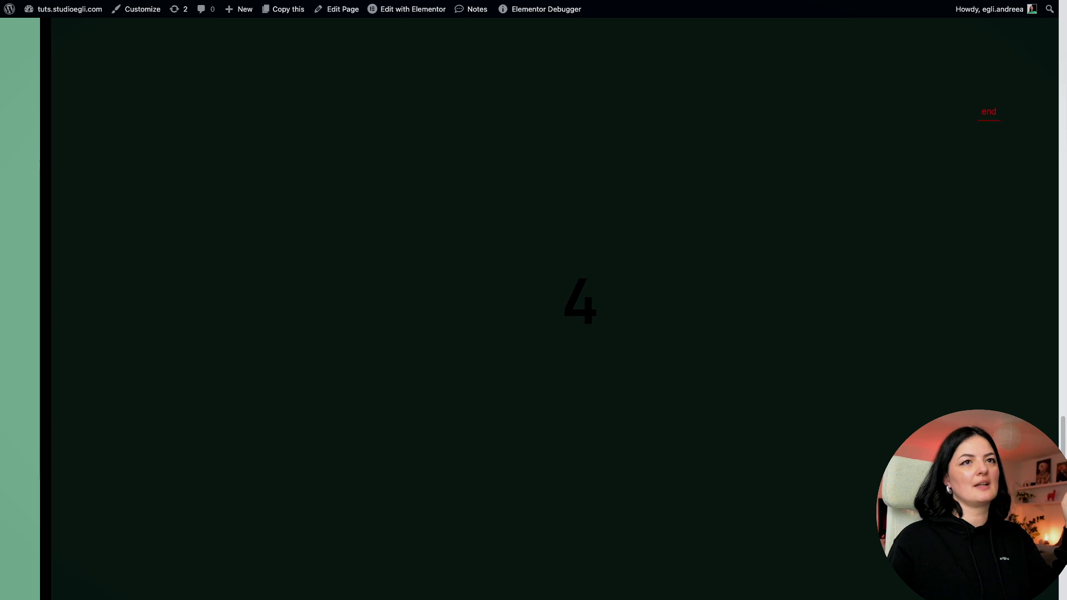
scroll(534, 300, up, 5)
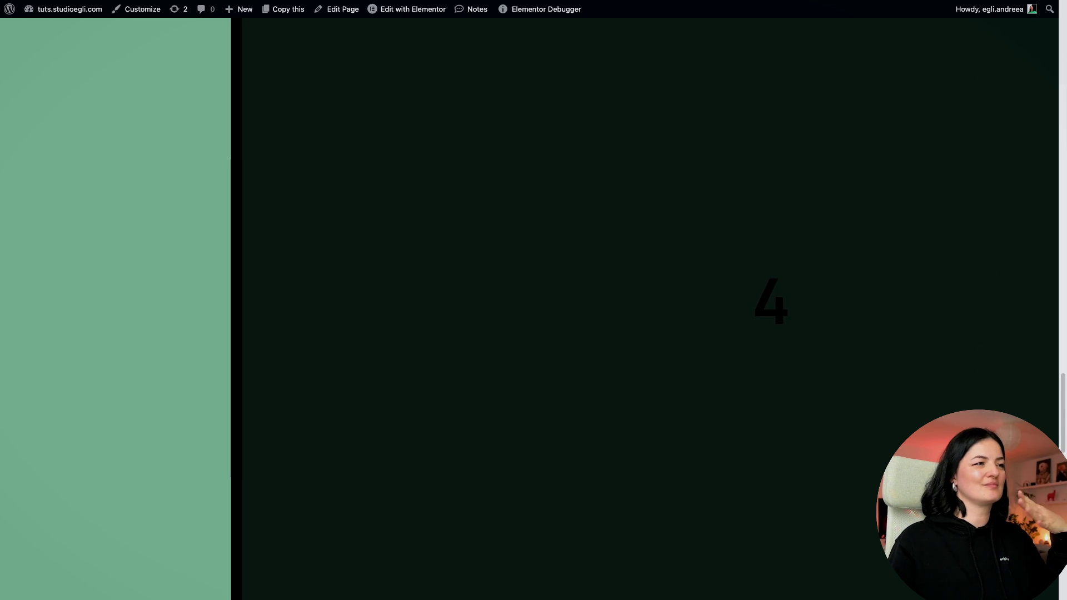
scroll(870, 447, up, 10)
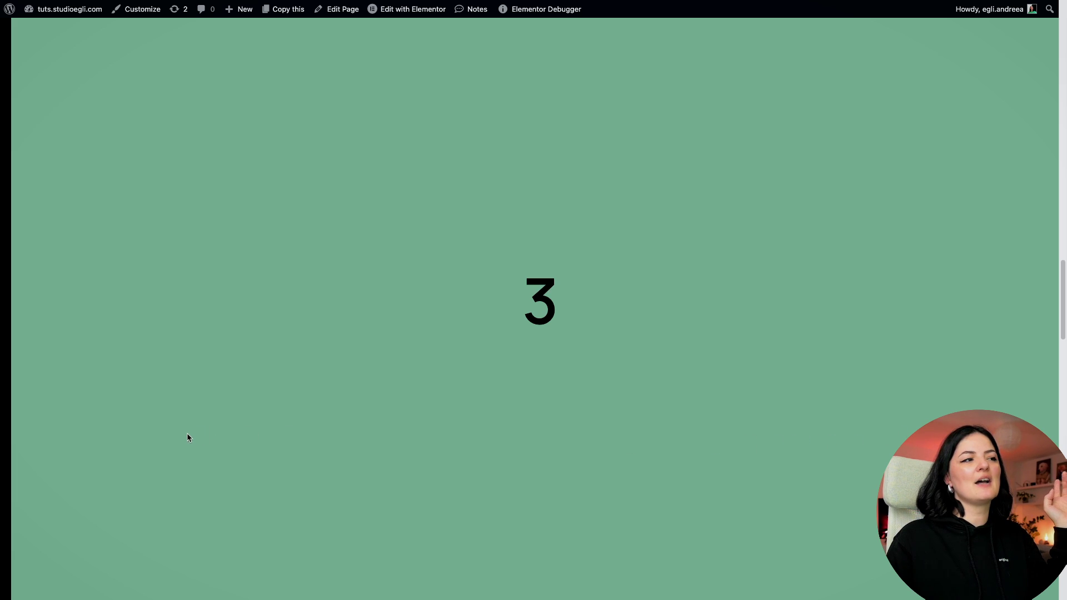
drag(112, 319, 960, 338)
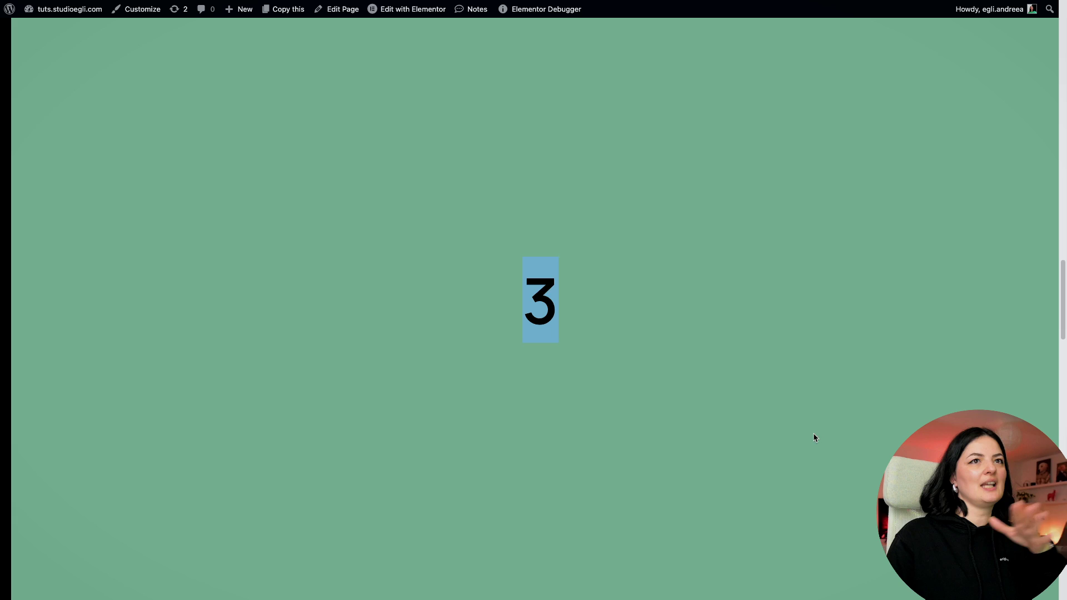
click(709, 424)
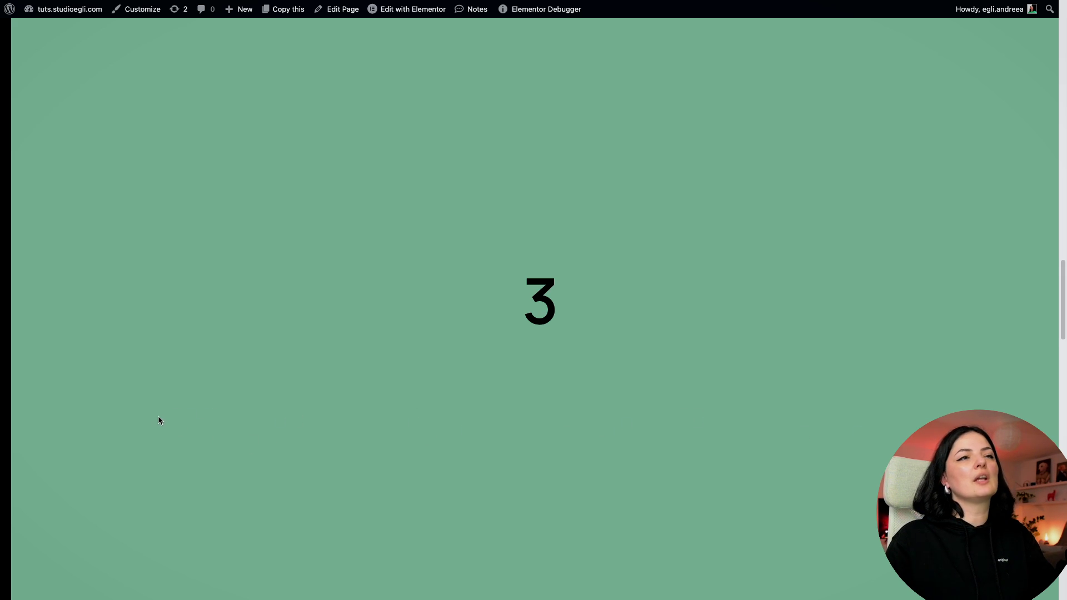
scroll(657, 355, up, 5)
scroll(657, 356, up, 10)
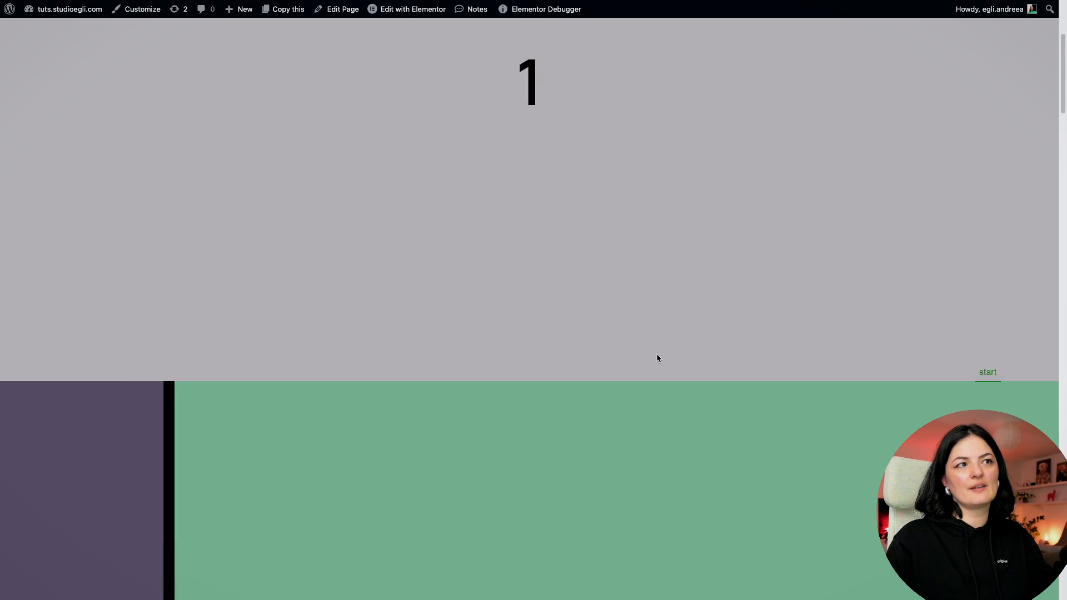
scroll(657, 357, down, 5)
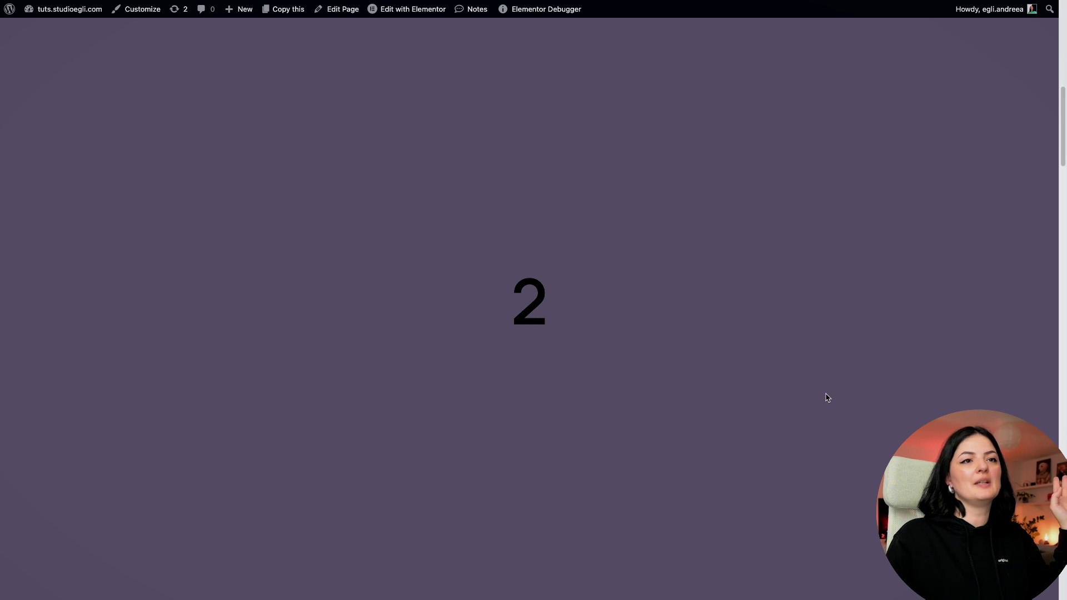
scroll(830, 408, down, 5)
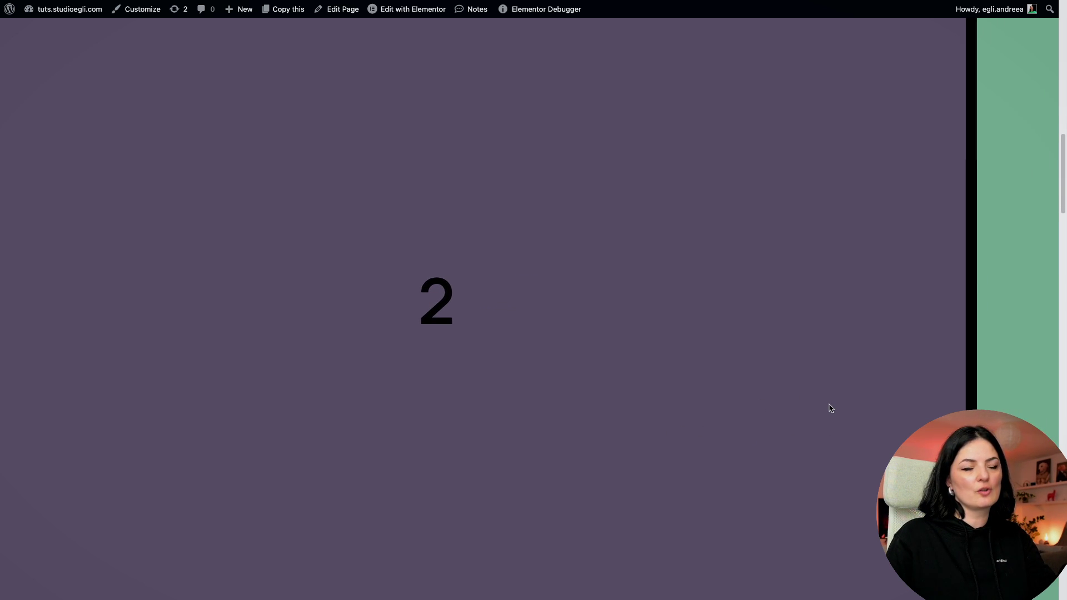
scroll(900, 357, down, 5)
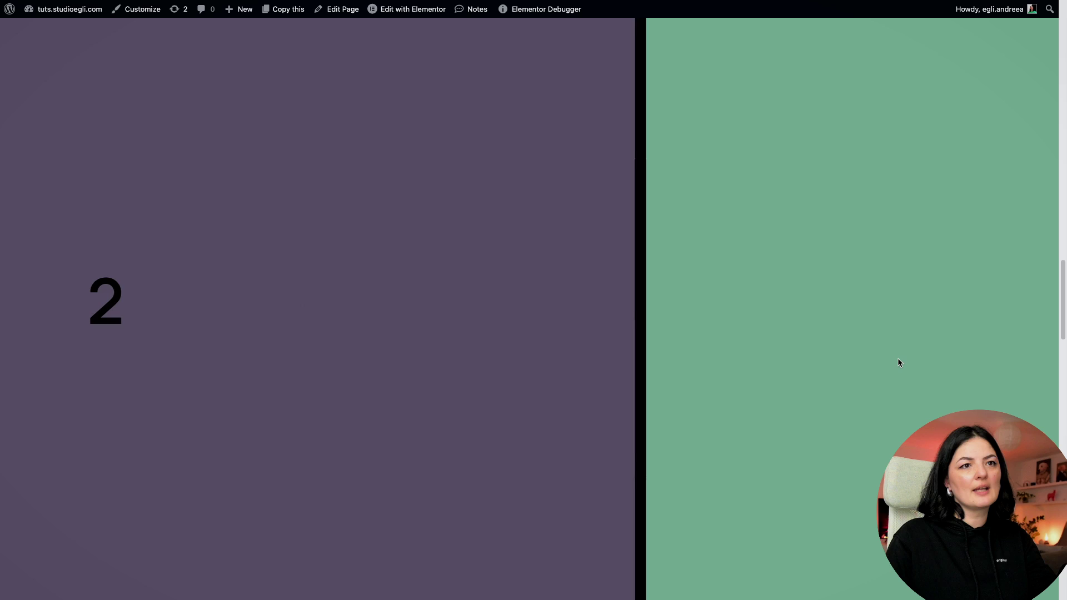